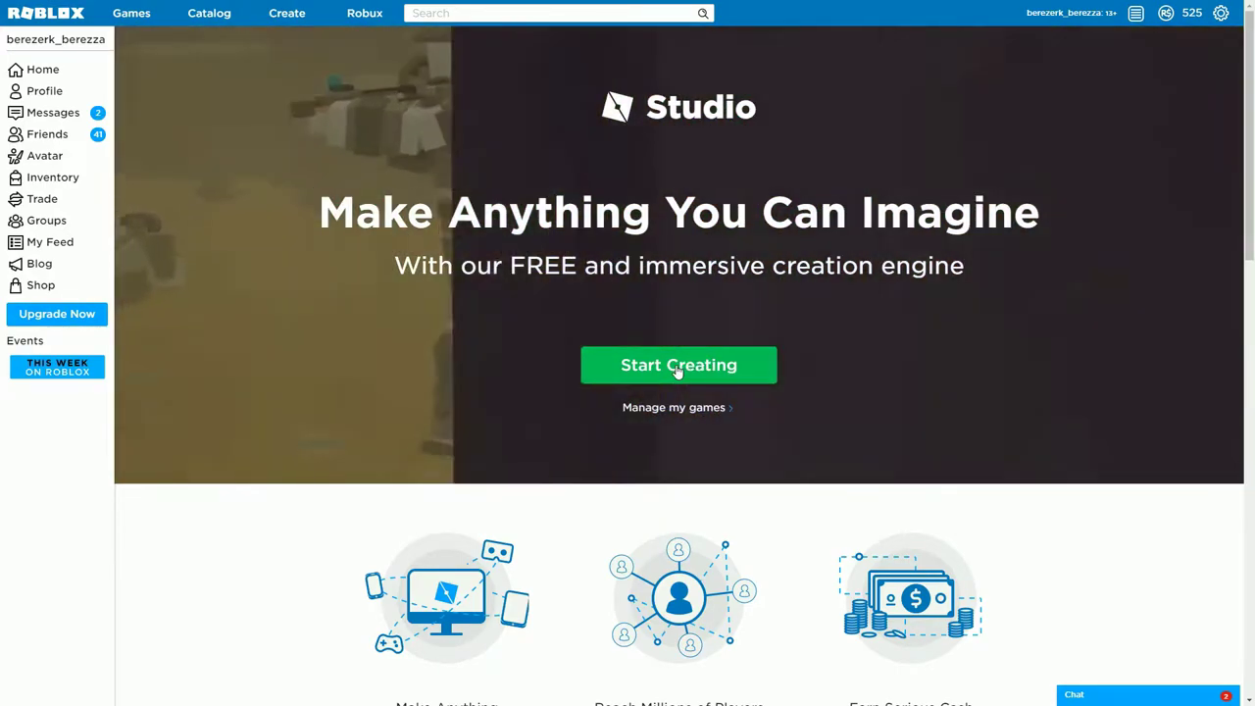
# Launch Roblox Studio from the website, ignore the auto-recovered file and create a new place from the Baseplate template
pyautogui.click(680, 368)
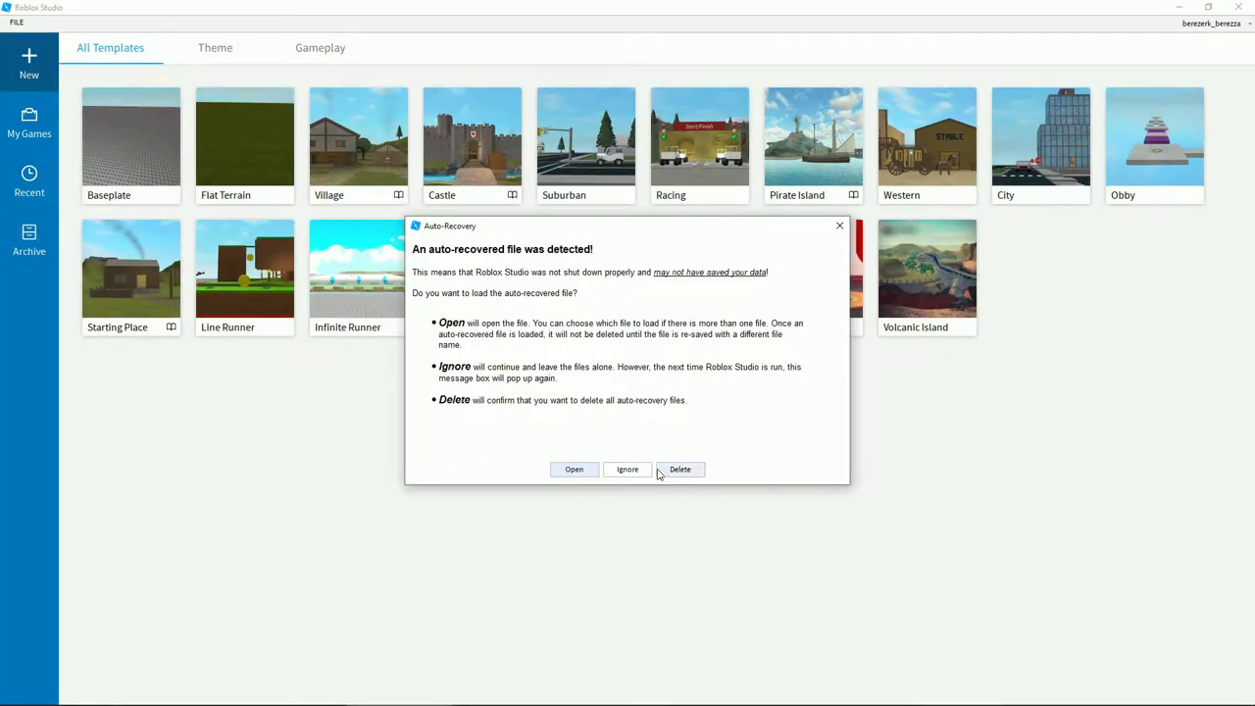
pyautogui.click(645, 474)
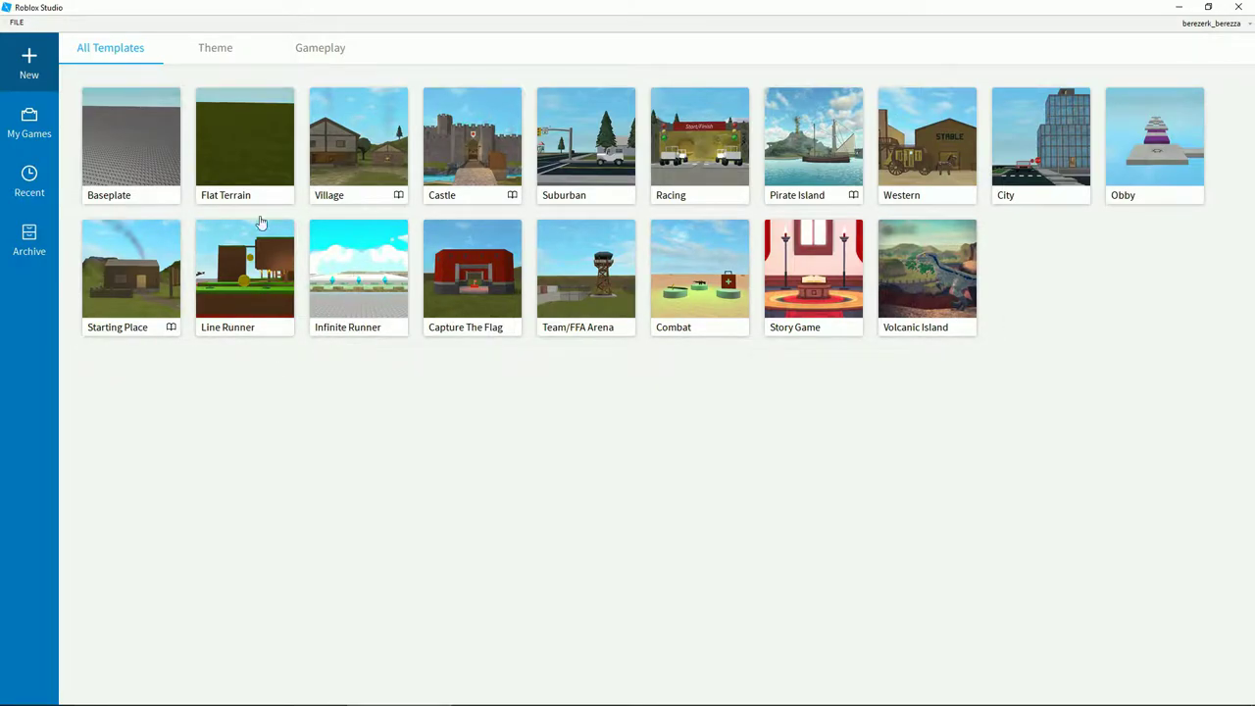
pyautogui.click(112, 175)
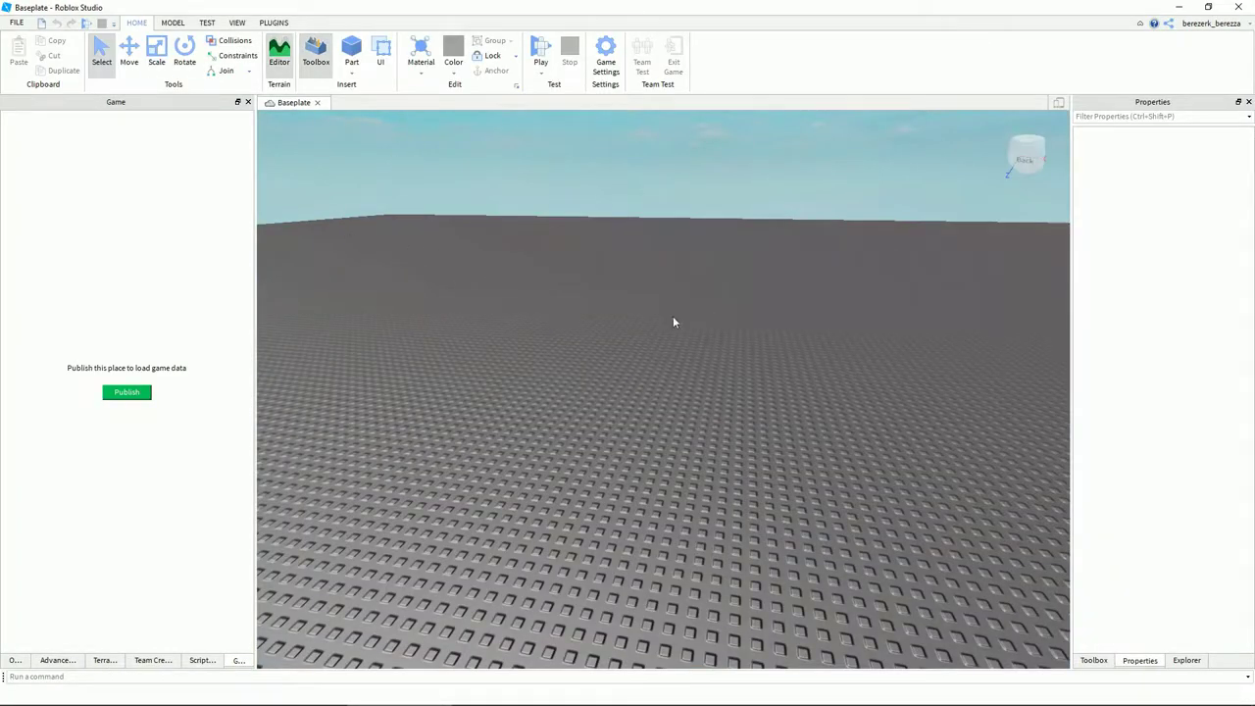
pyautogui.moveTo(673, 316); pyautogui.dragTo(658, 308, button='right')
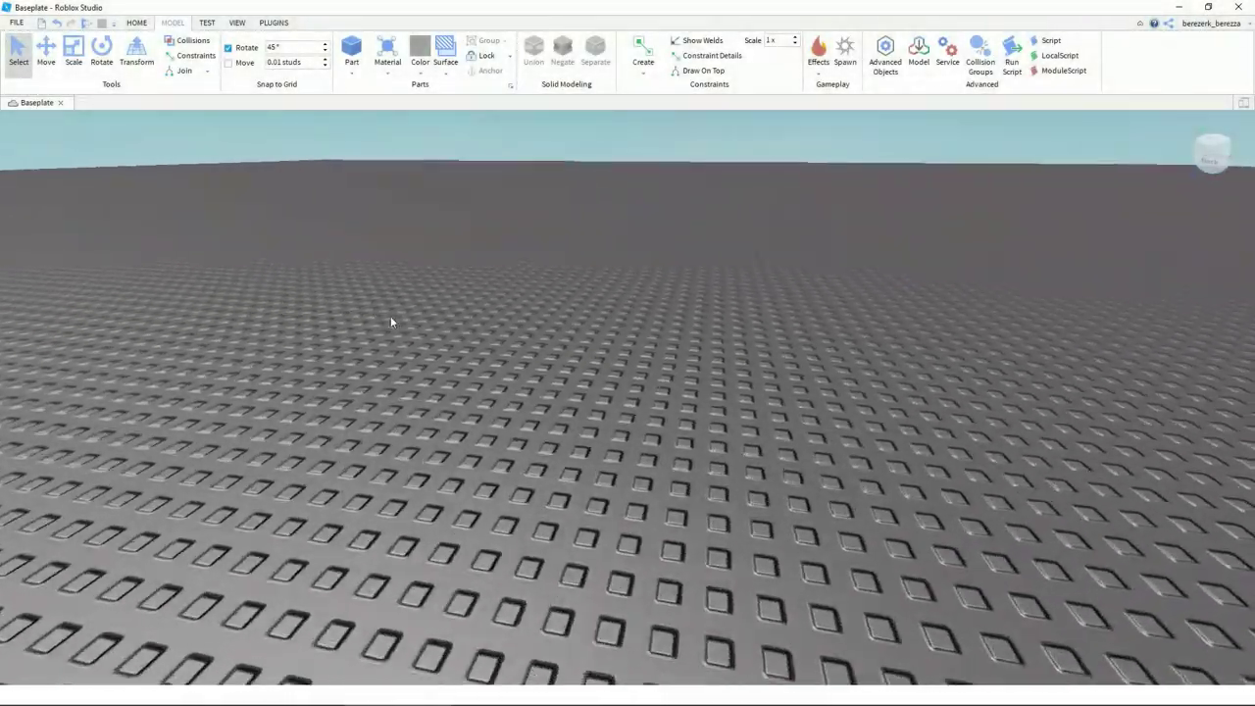
pyautogui.moveTo(390, 316); pyautogui.dragTo(505, 321, button='right')
pyautogui.press('e')
pyautogui.press('q')
pyautogui.moveTo(244, 284); pyautogui.dragTo(244, 284, button='right')
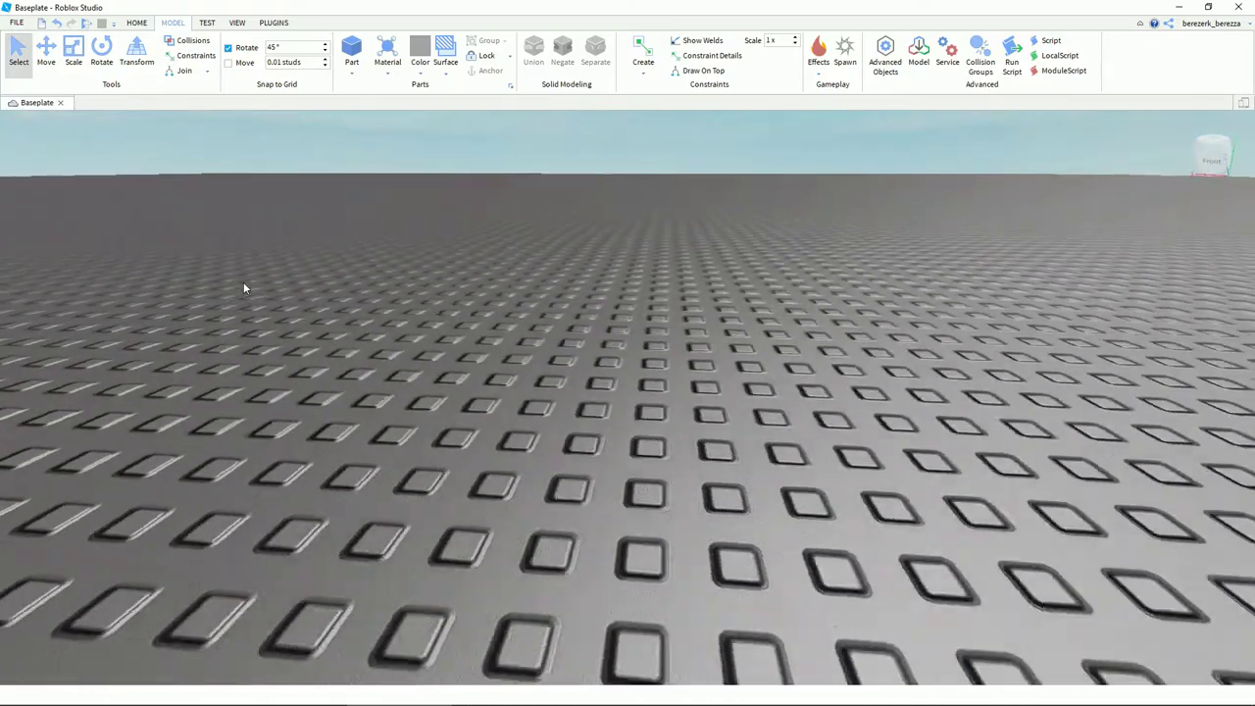
pyautogui.press('e')
pyautogui.press('q')
# Show the Advanced Objects, Explorer and Properties windows in the workspace
pyautogui.click(884, 54)
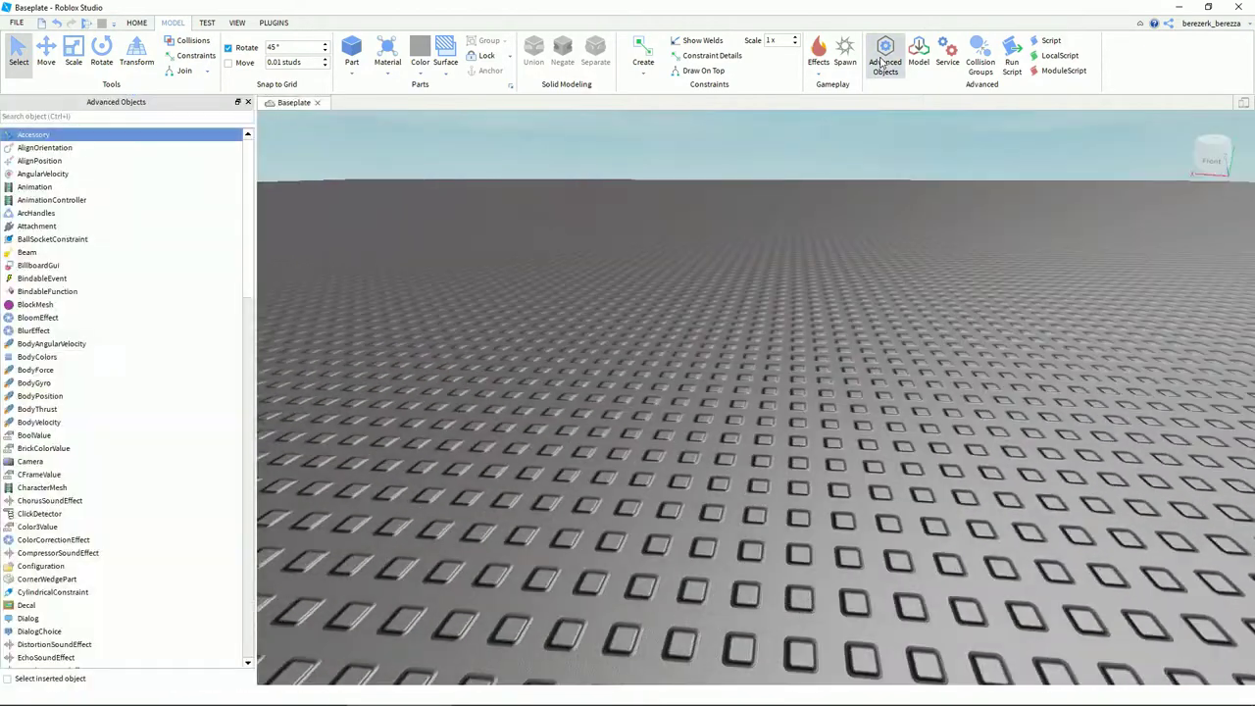
pyautogui.moveTo(249, 153); pyautogui.dragTo(212, 55)
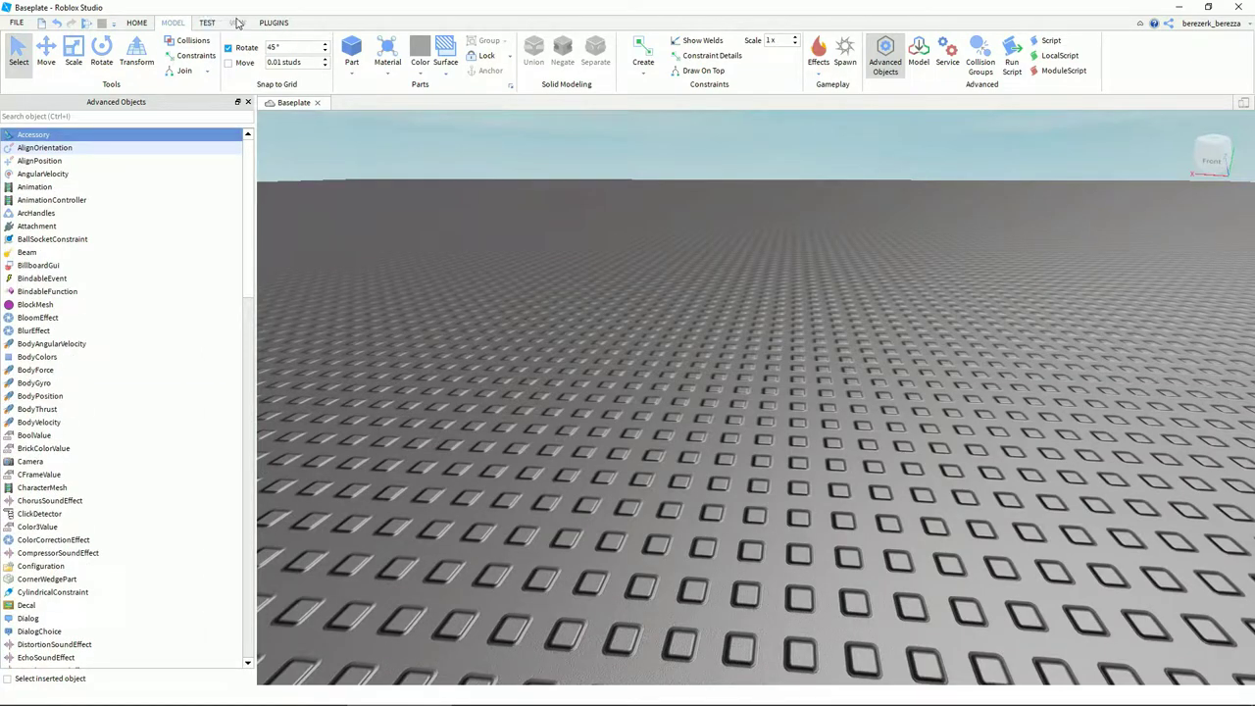
pyautogui.click(237, 23)
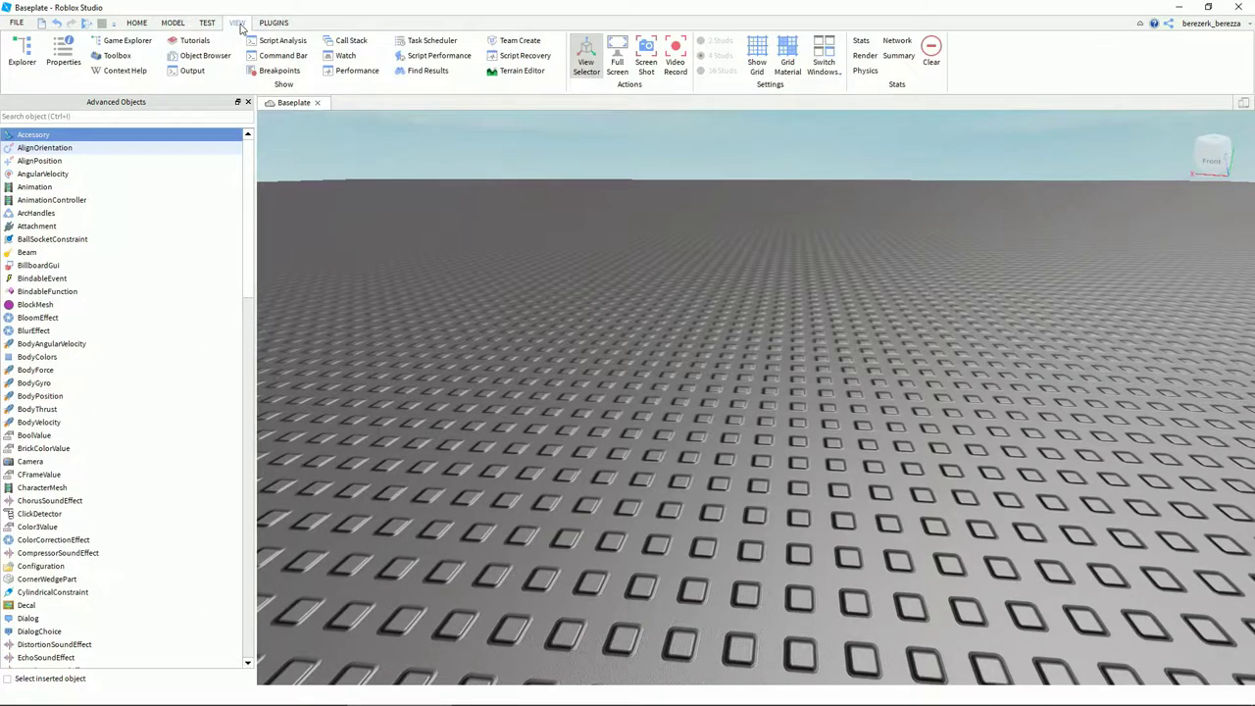
pyautogui.click(23, 57)
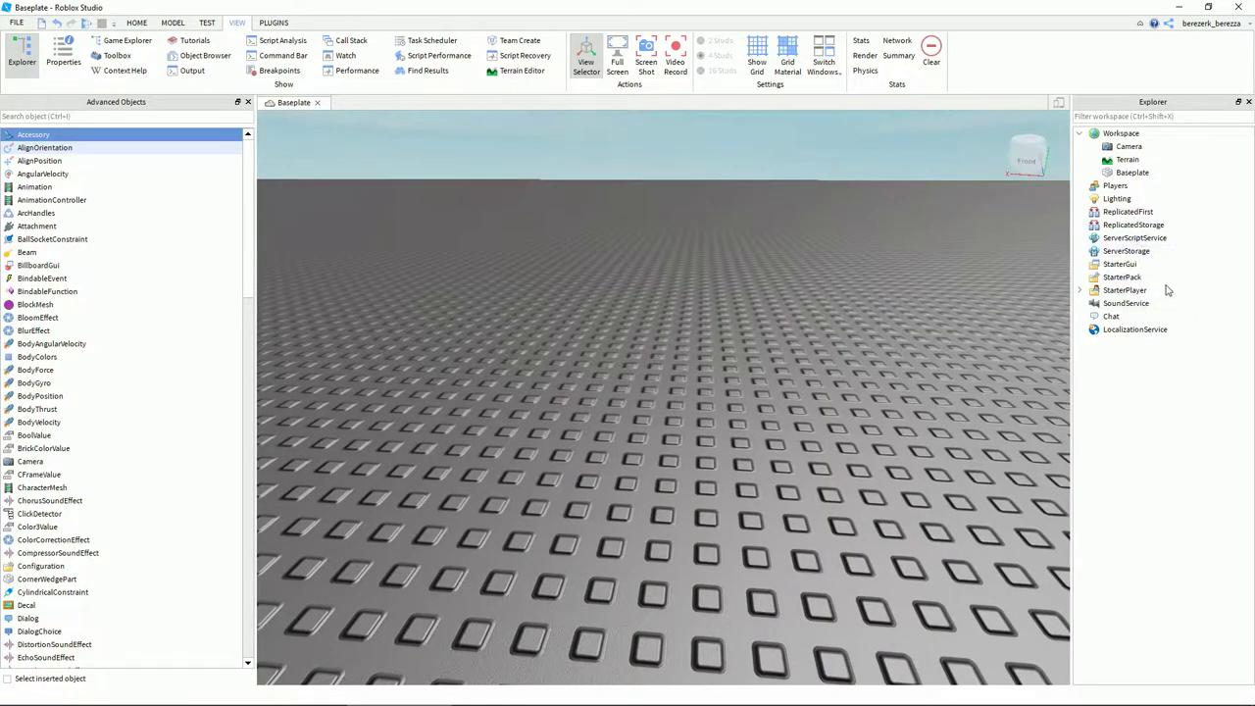
pyautogui.click(63, 54)
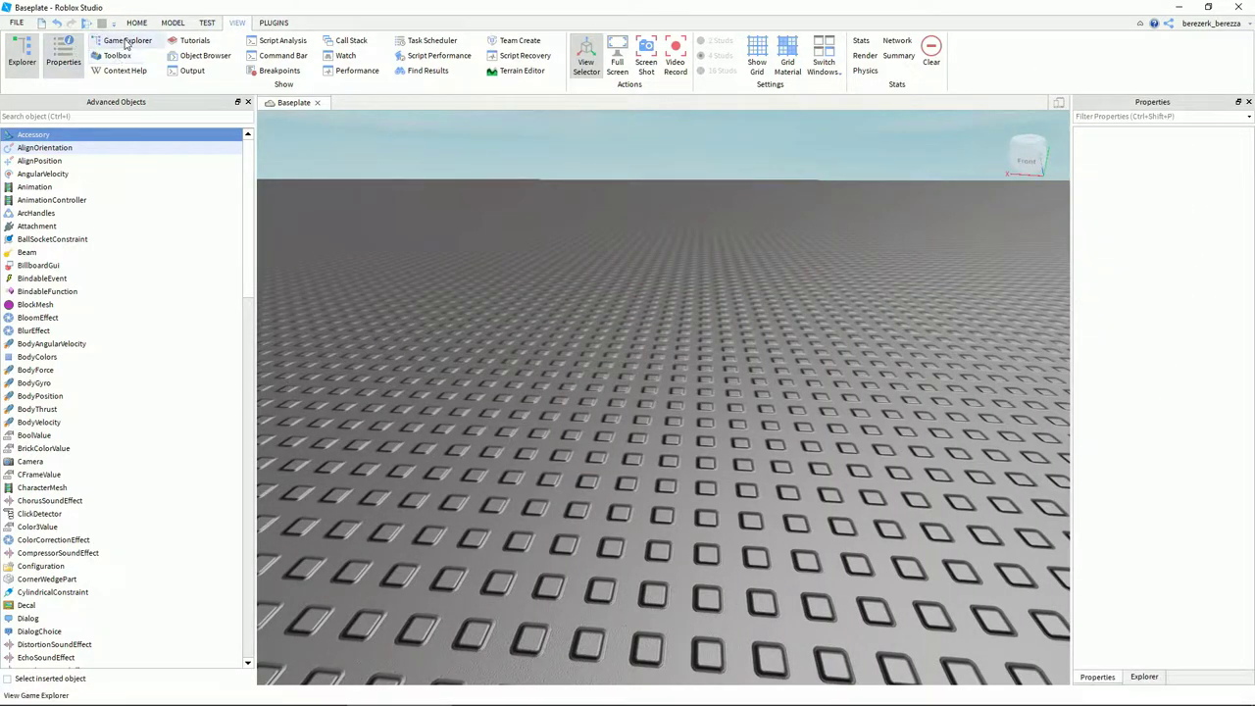
# Show the Game Explorer, Toolbox, Command Bar, Script Analysis and Team Create windows
pyautogui.click(125, 43)
pyautogui.click(117, 55)
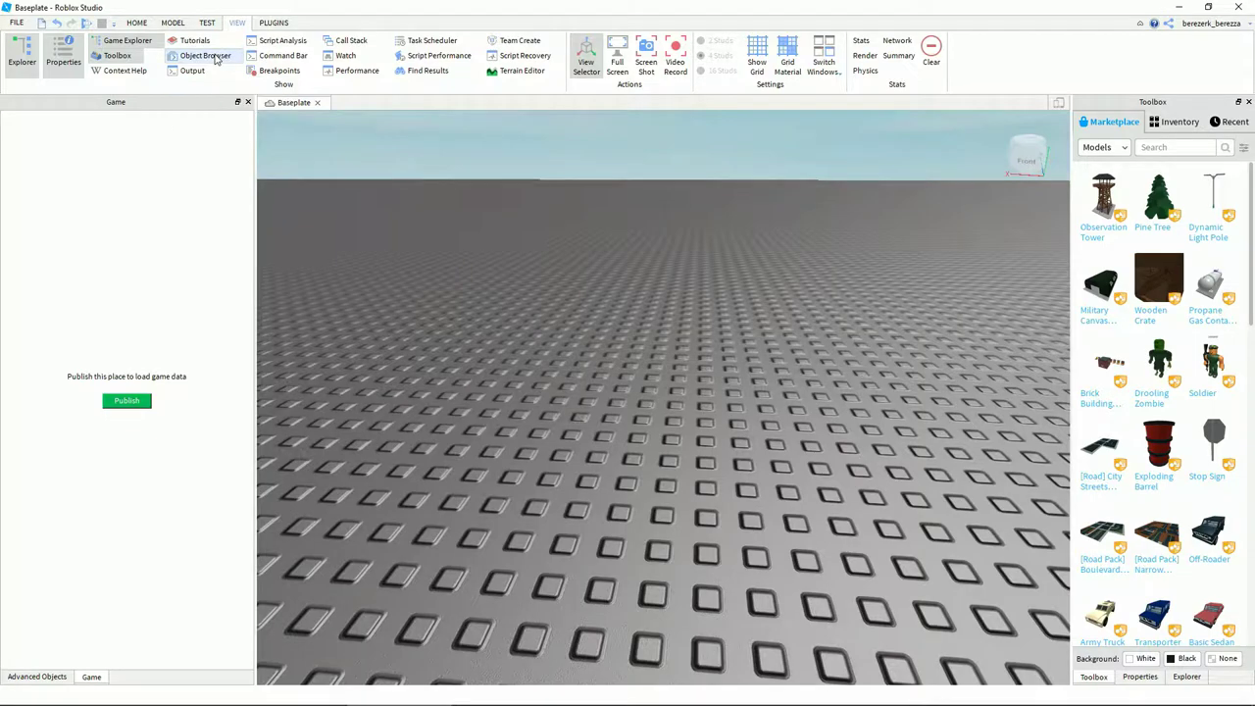
pyautogui.click(280, 55)
pyautogui.click(282, 43)
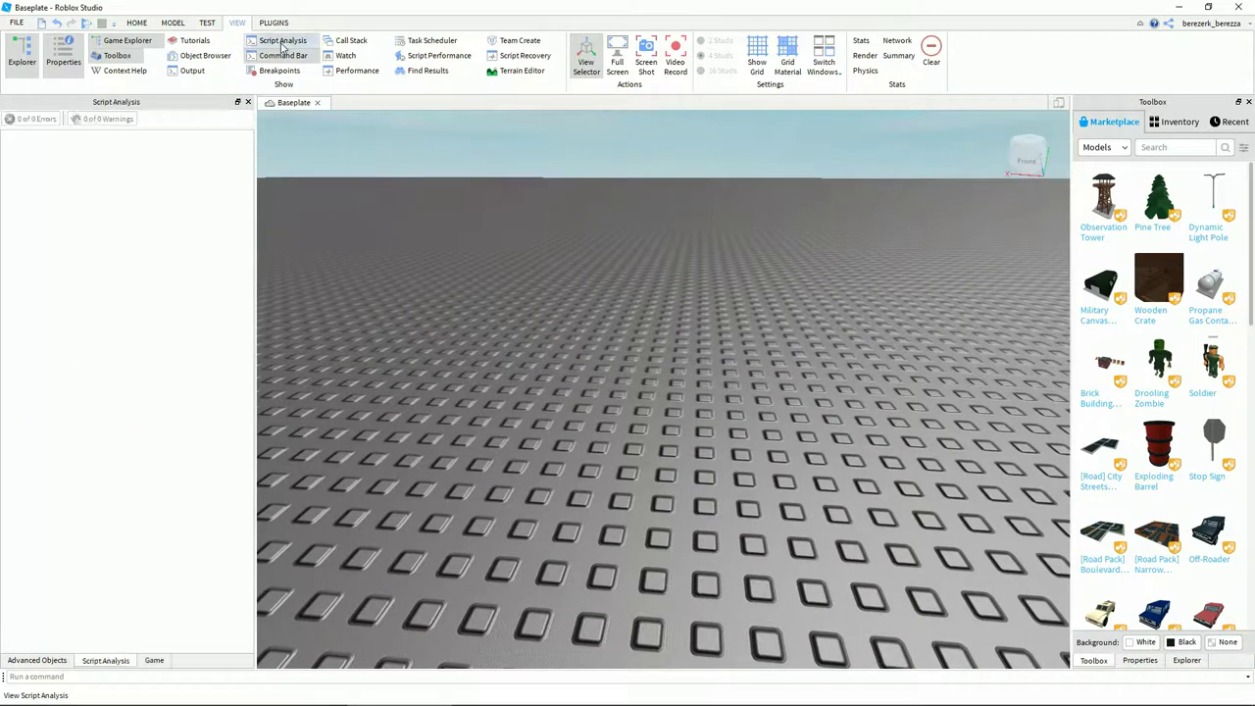
pyautogui.click(521, 41)
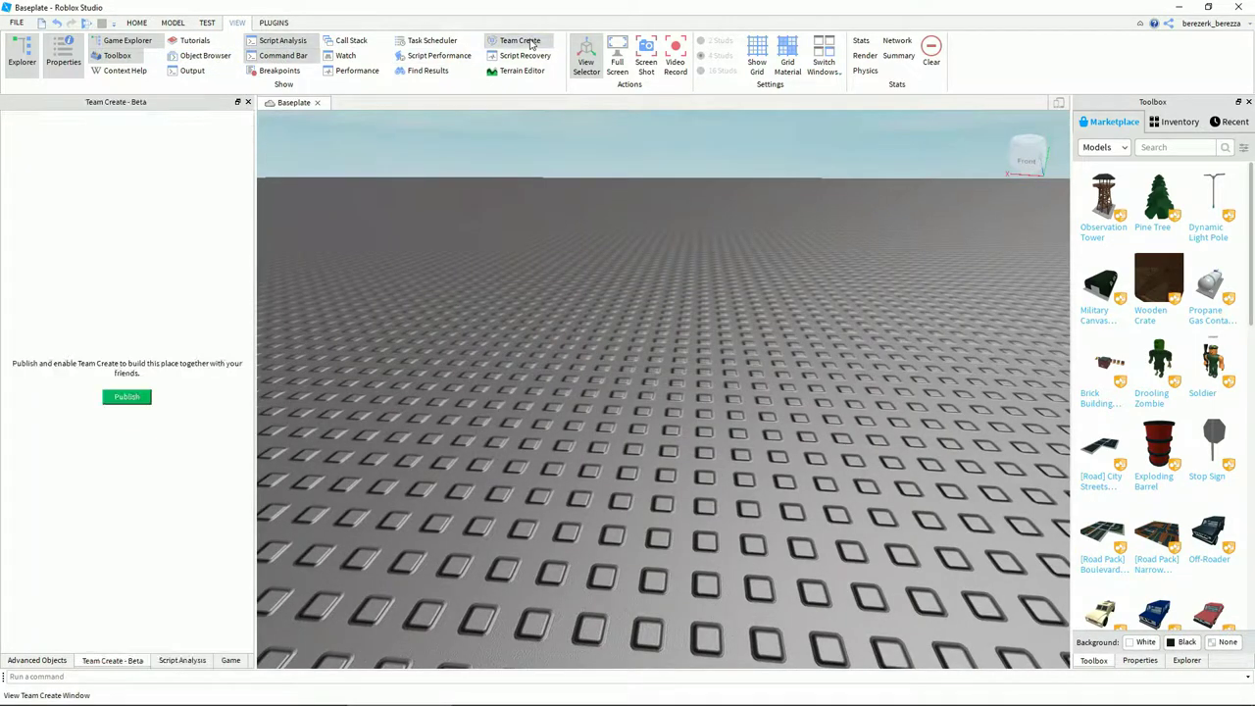
# Look through the Script Analysis and Game windows and the Toolbox's marketplace and inventory models
pyautogui.click(184, 660)
pyautogui.click(231, 660)
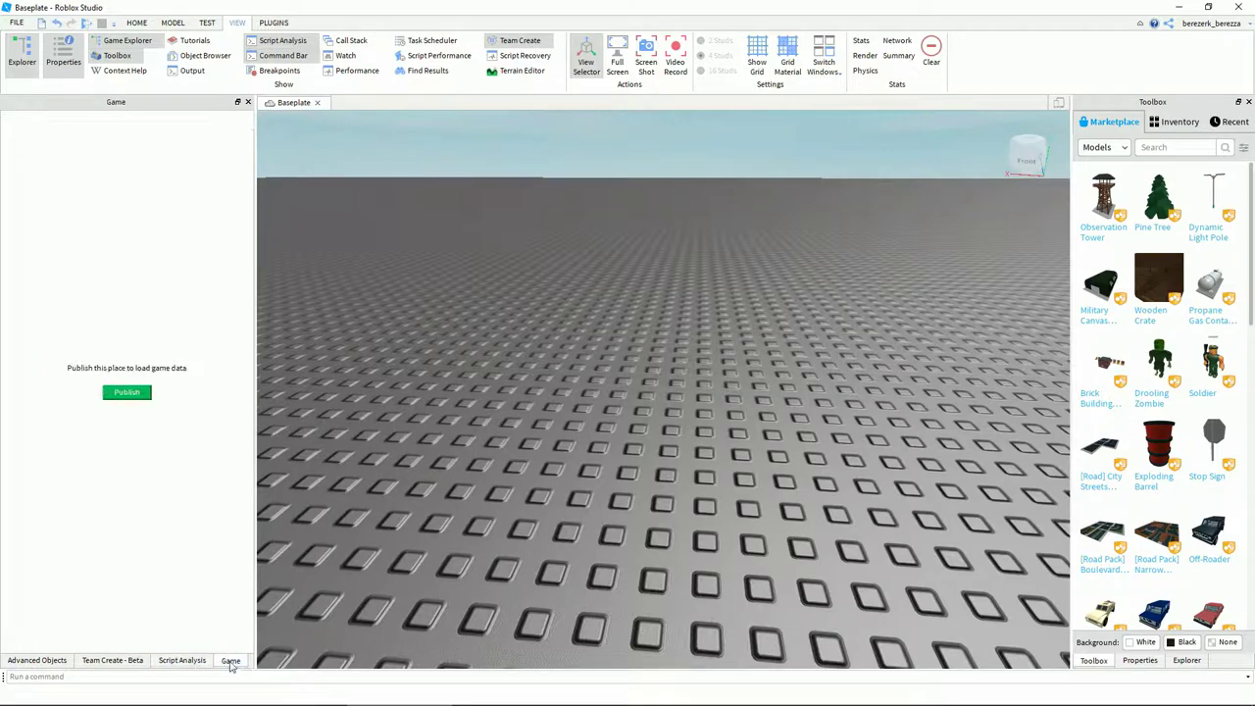
pyautogui.click(172, 662)
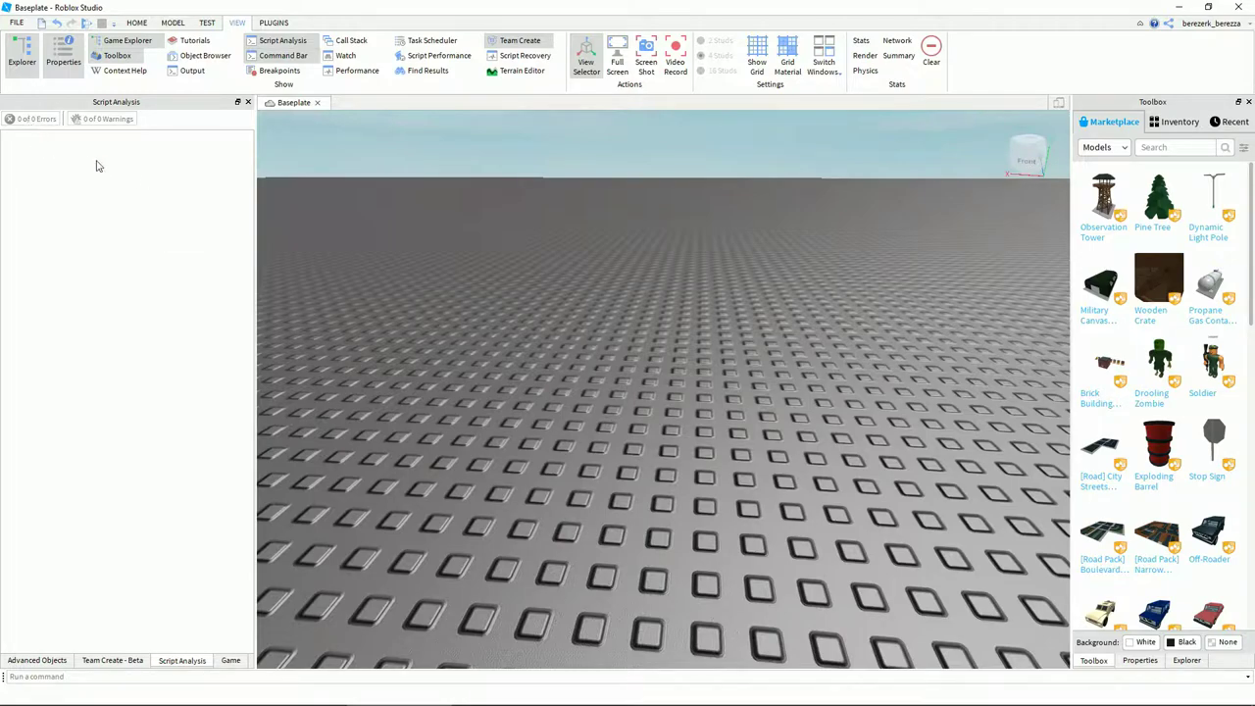
pyautogui.click(1180, 122)
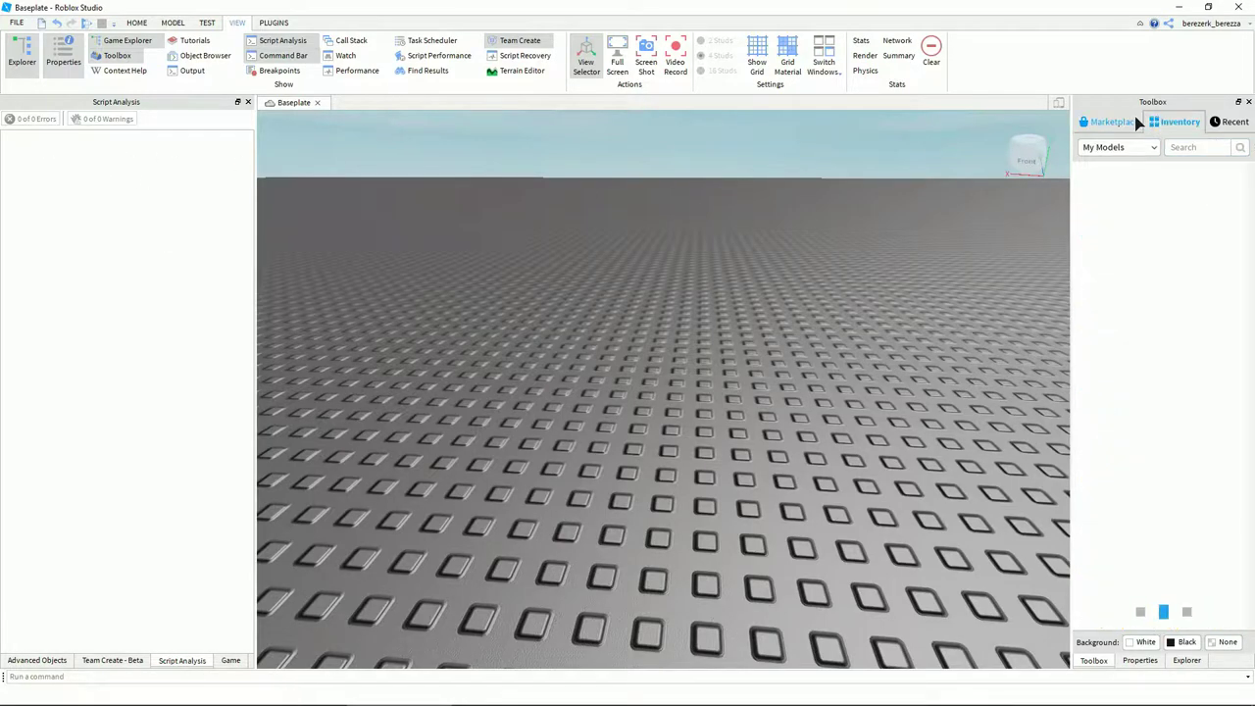
pyautogui.click(1117, 122)
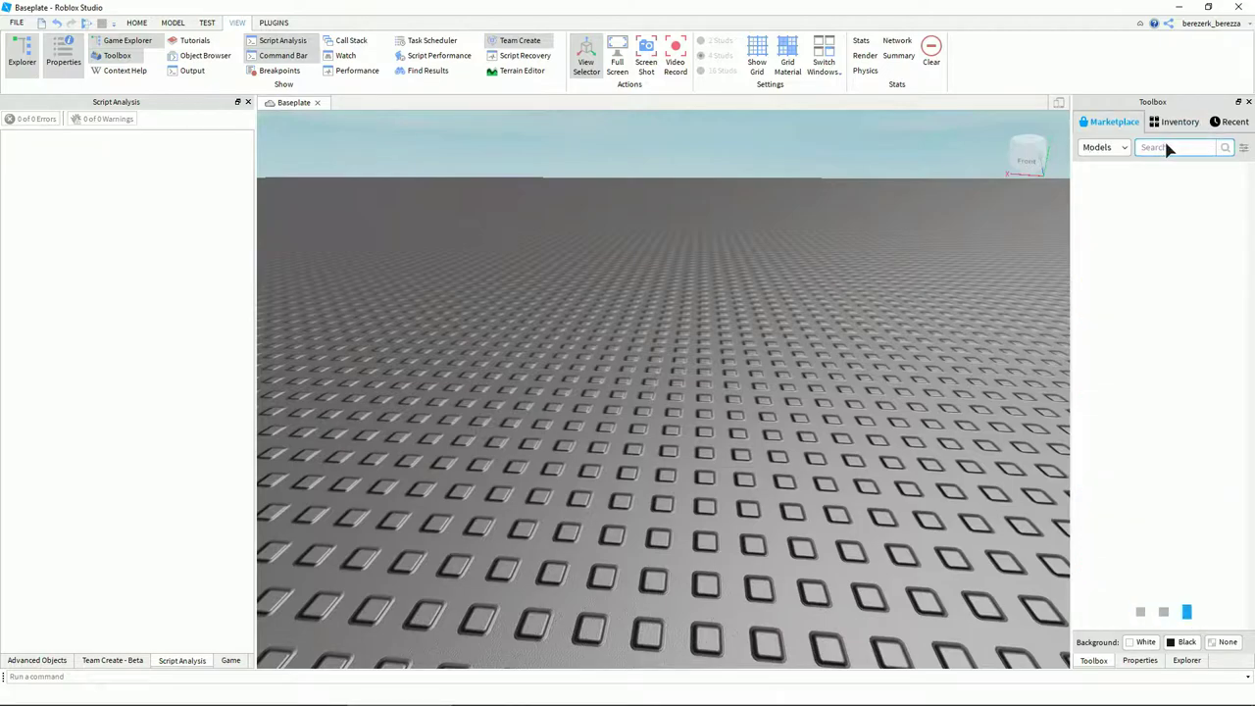
pyautogui.click(1177, 122)
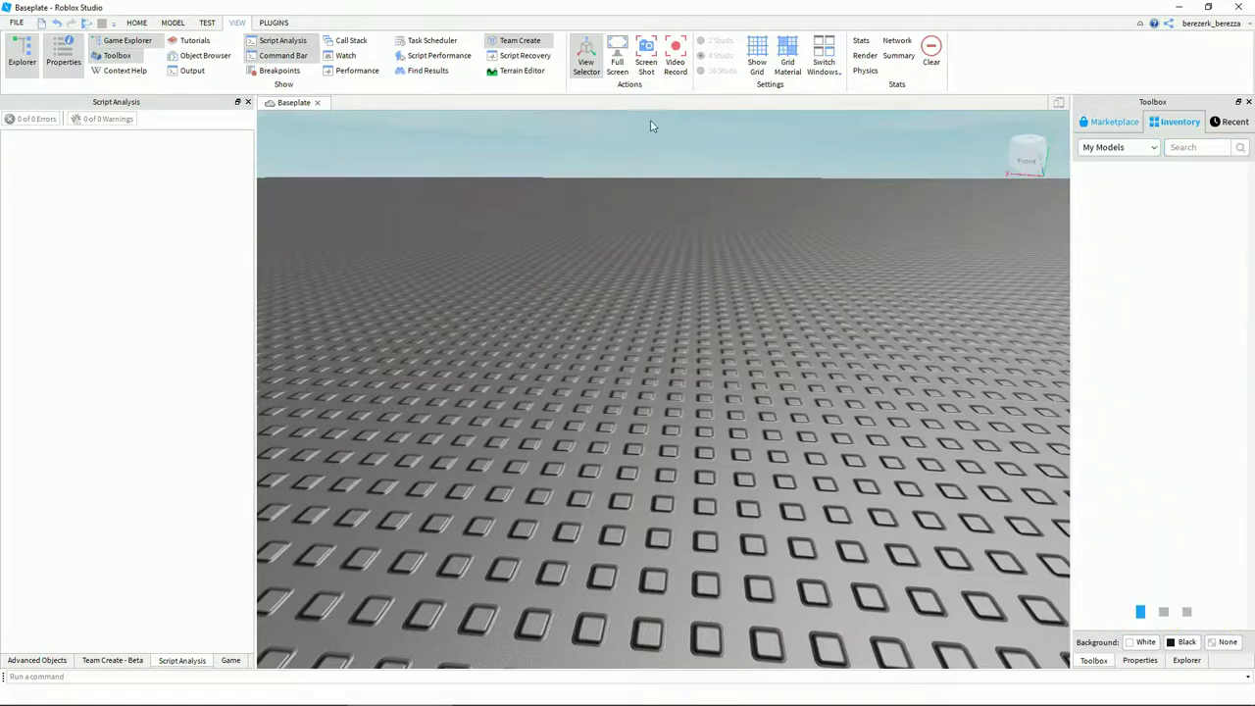
# Insert a part directly on the baseplate in the 3D view and delete it again
pyautogui.click(136, 26)
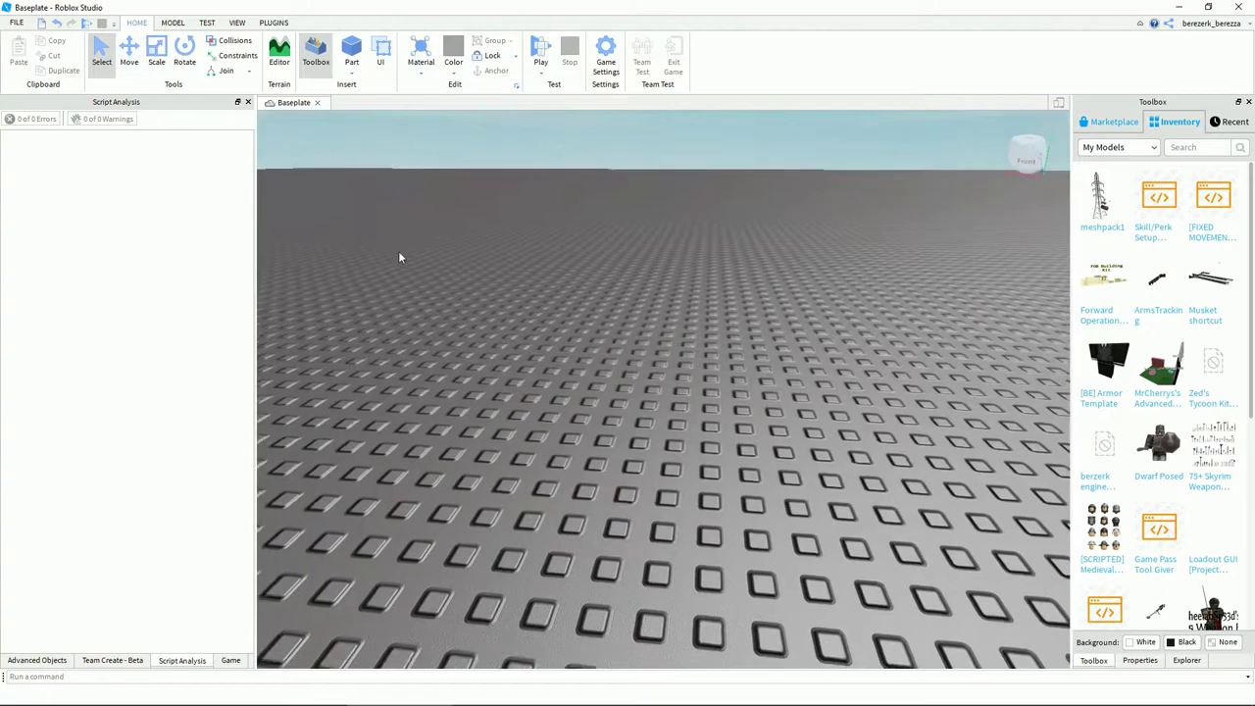
pyautogui.moveTo(398, 251); pyautogui.dragTo(341, 215, button='right')
pyautogui.scroll(-3, 340, 215)
pyautogui.press('w')
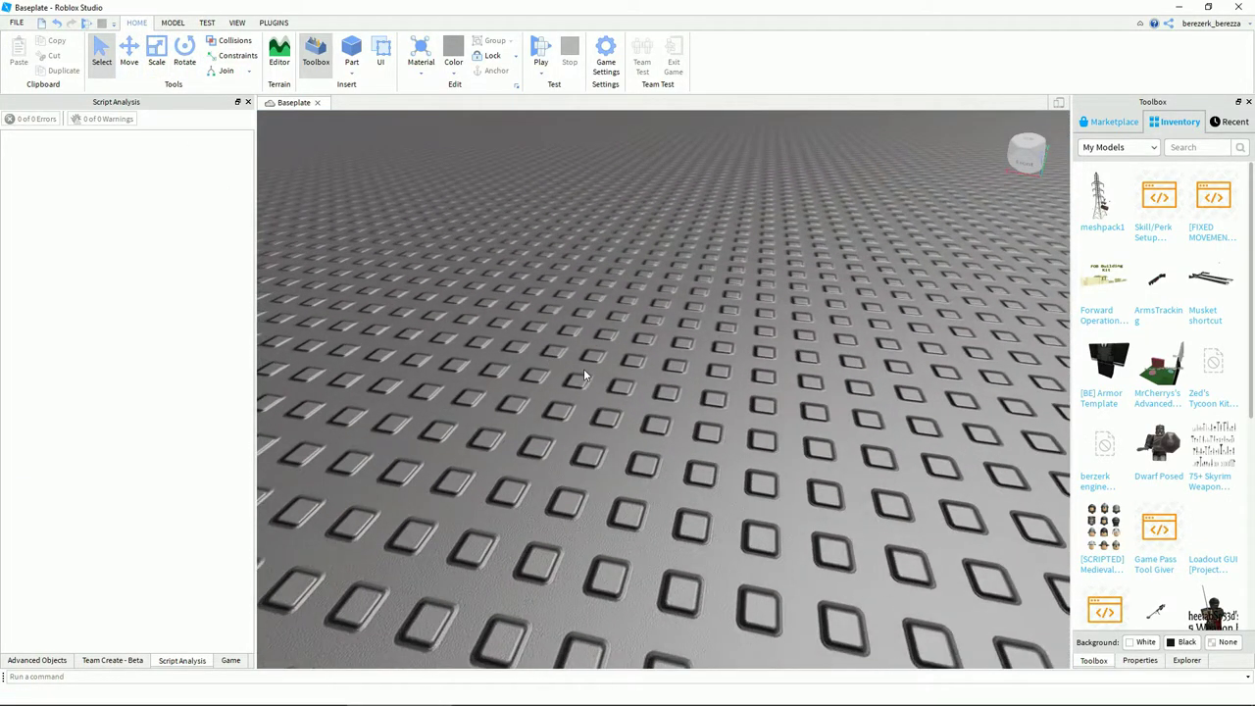
pyautogui.rightClick(584, 369)
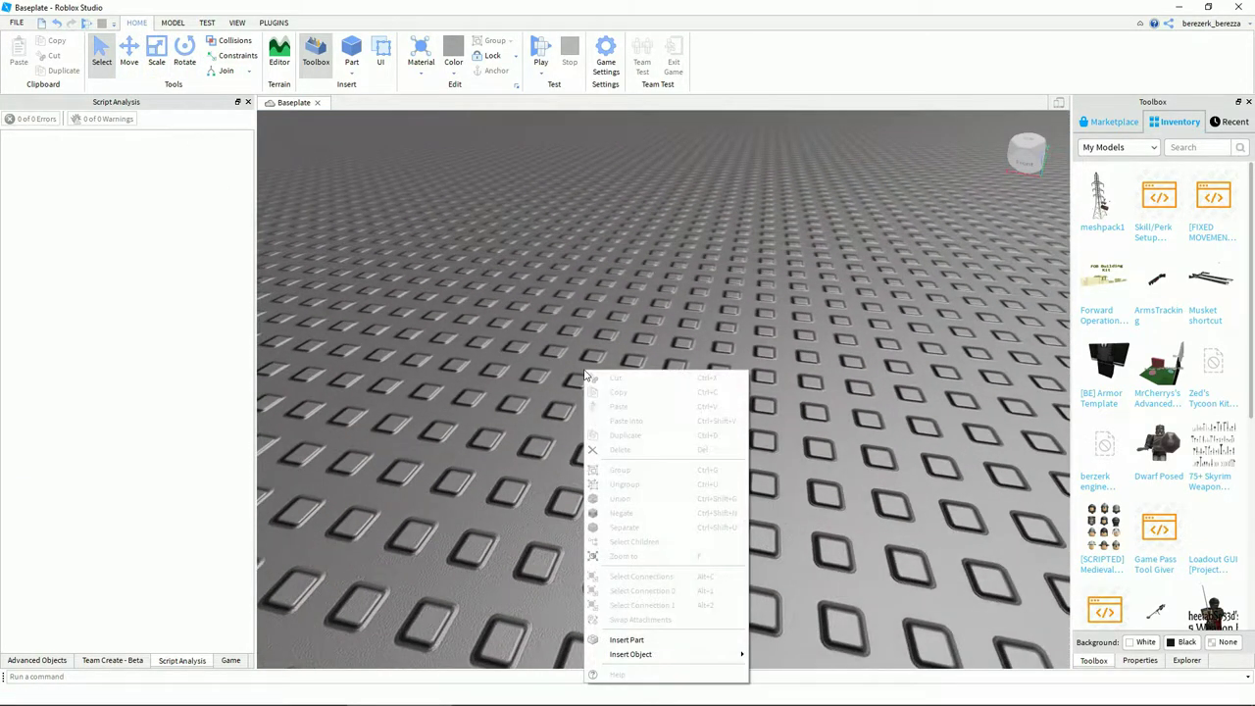
pyautogui.click(639, 640)
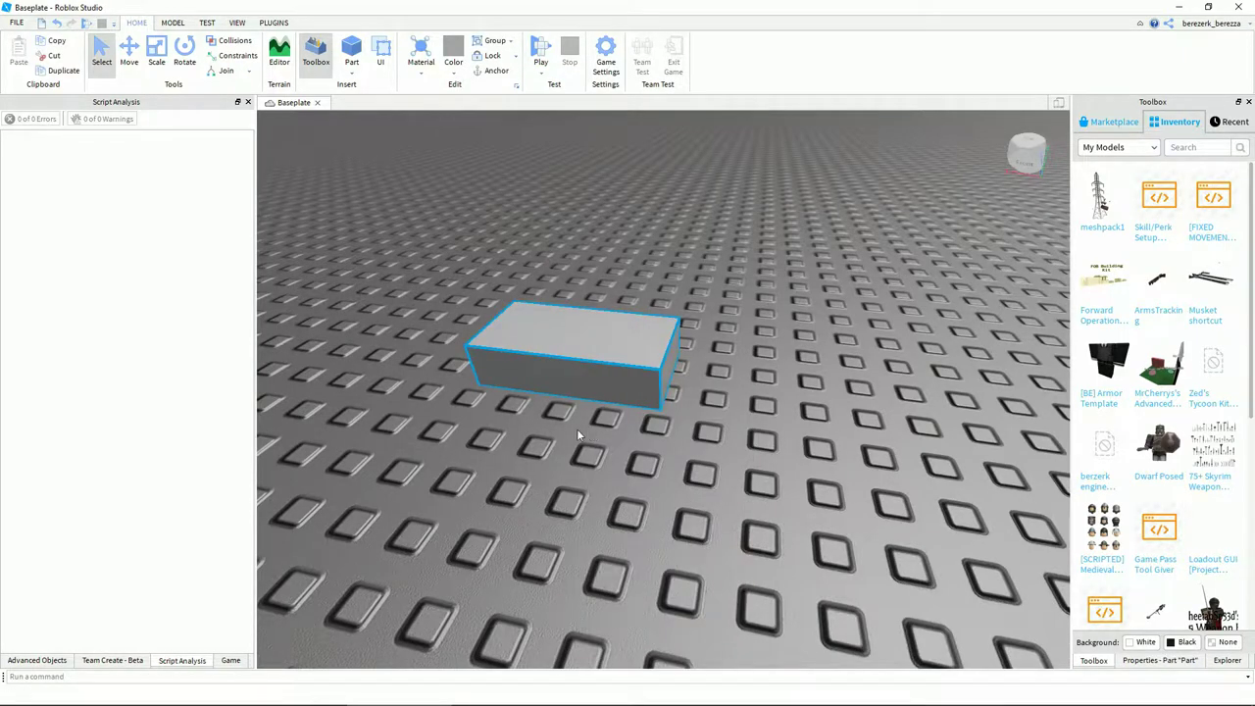
pyautogui.press('Delete')
# Search the advanced objects for "part", place a Part on the baseplate and select it
pyautogui.click(40, 660)
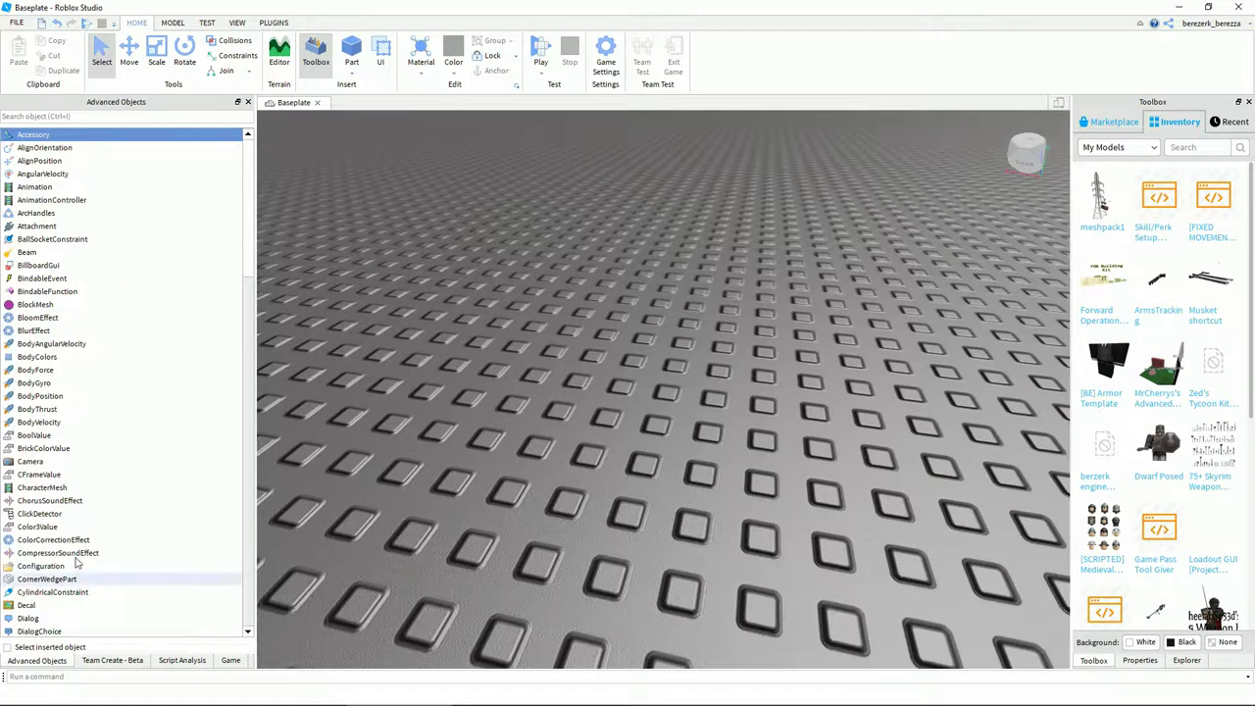
pyautogui.scroll(-15, 20, 287)
pyautogui.scroll(-15, 19, 286)
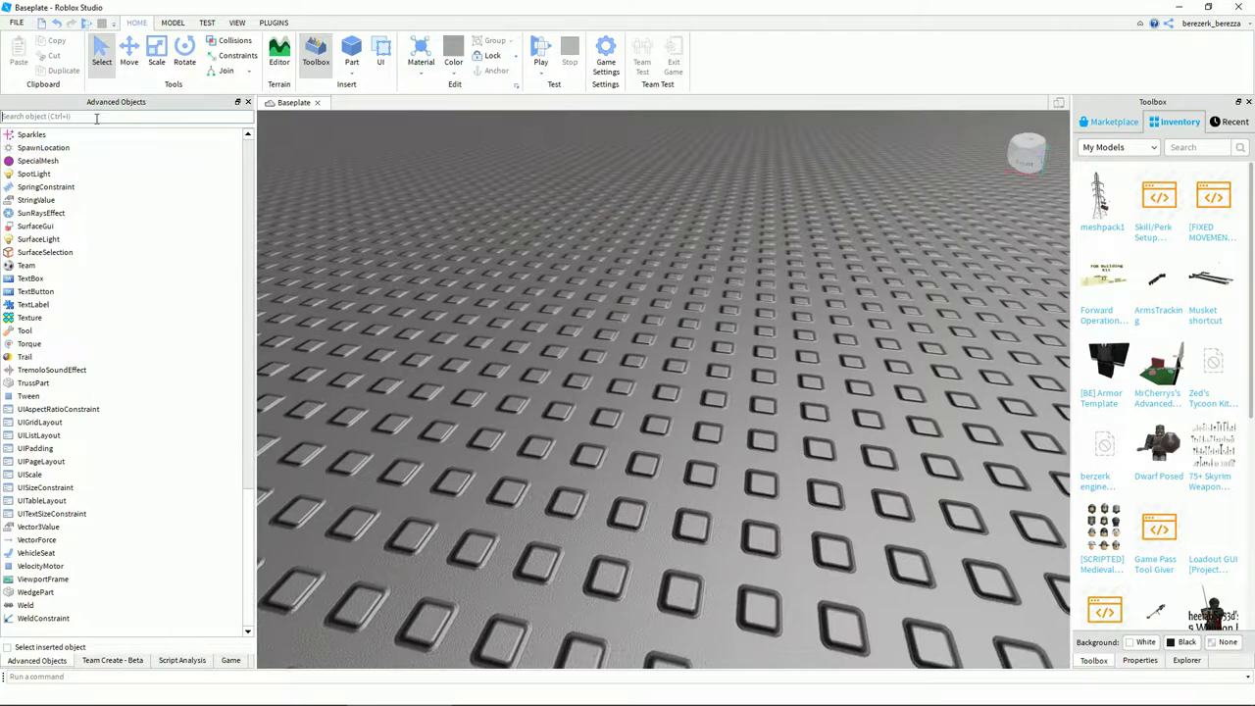
pyautogui.write('part')
pyautogui.moveTo(195, 166); pyautogui.dragTo(482, 272)
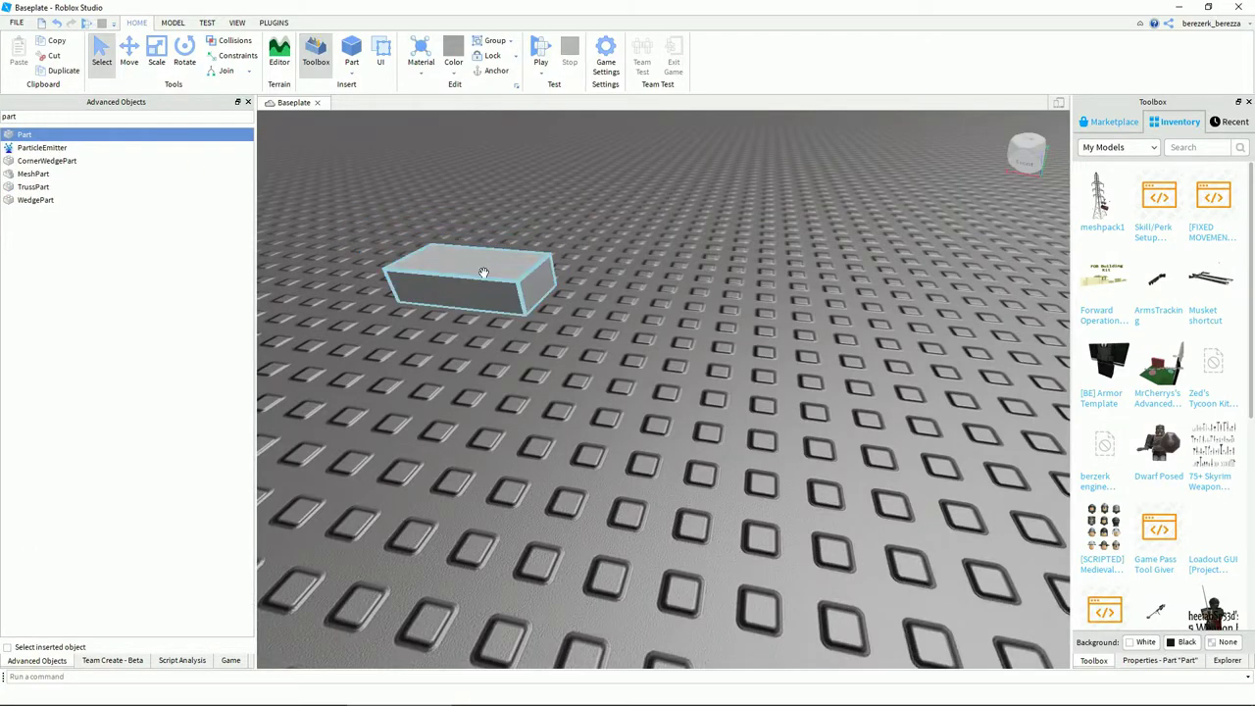
pyautogui.moveTo(619, 262); pyautogui.dragTo(619, 263, button='right')
pyautogui.click(619, 263)
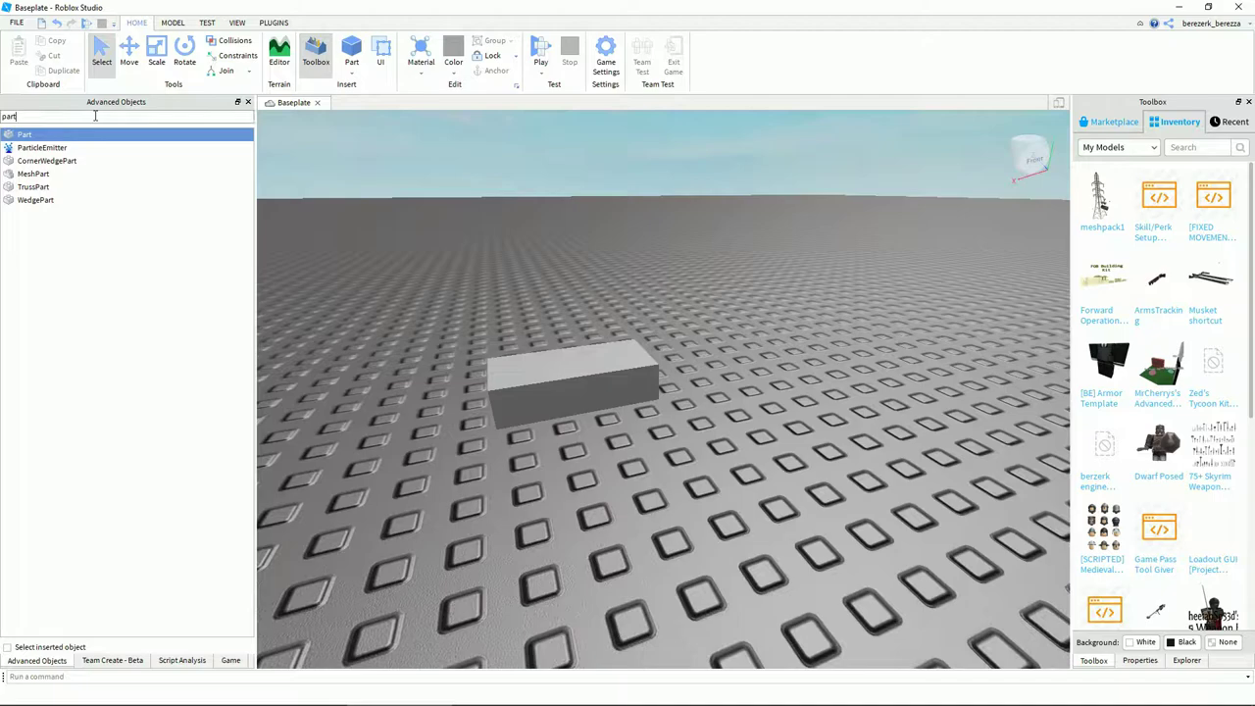
pyautogui.click(569, 370)
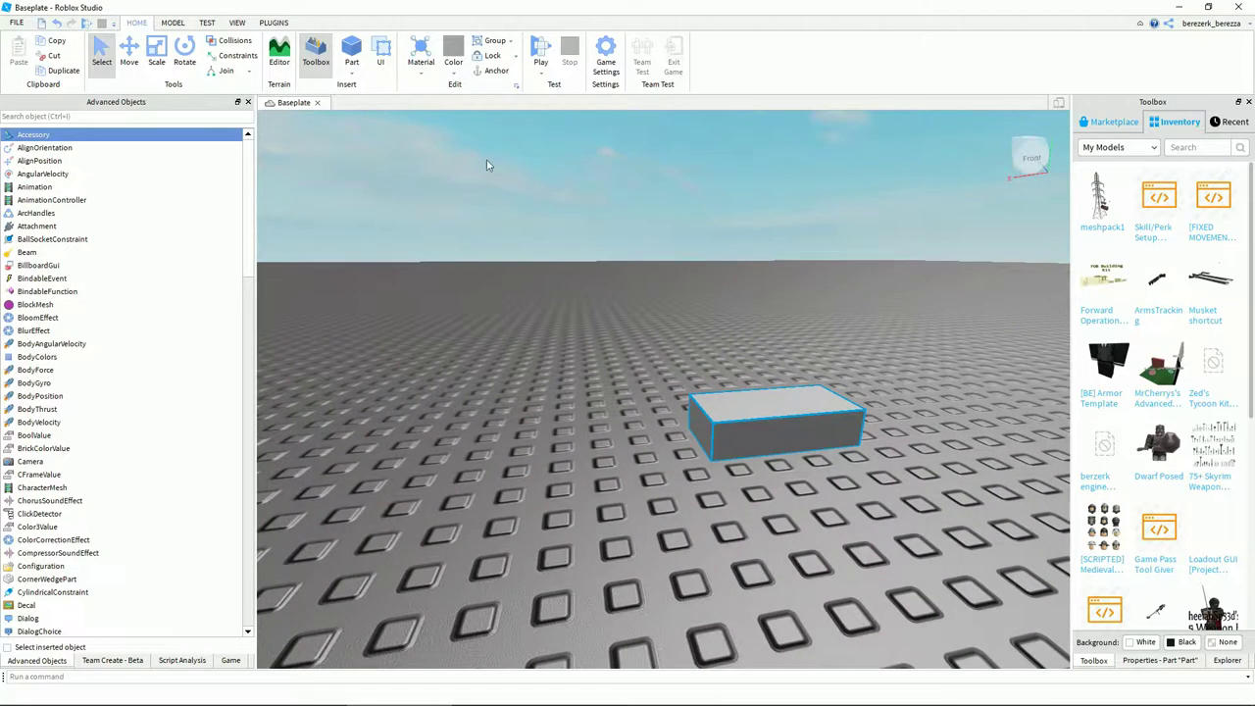
pyautogui.click(208, 23)
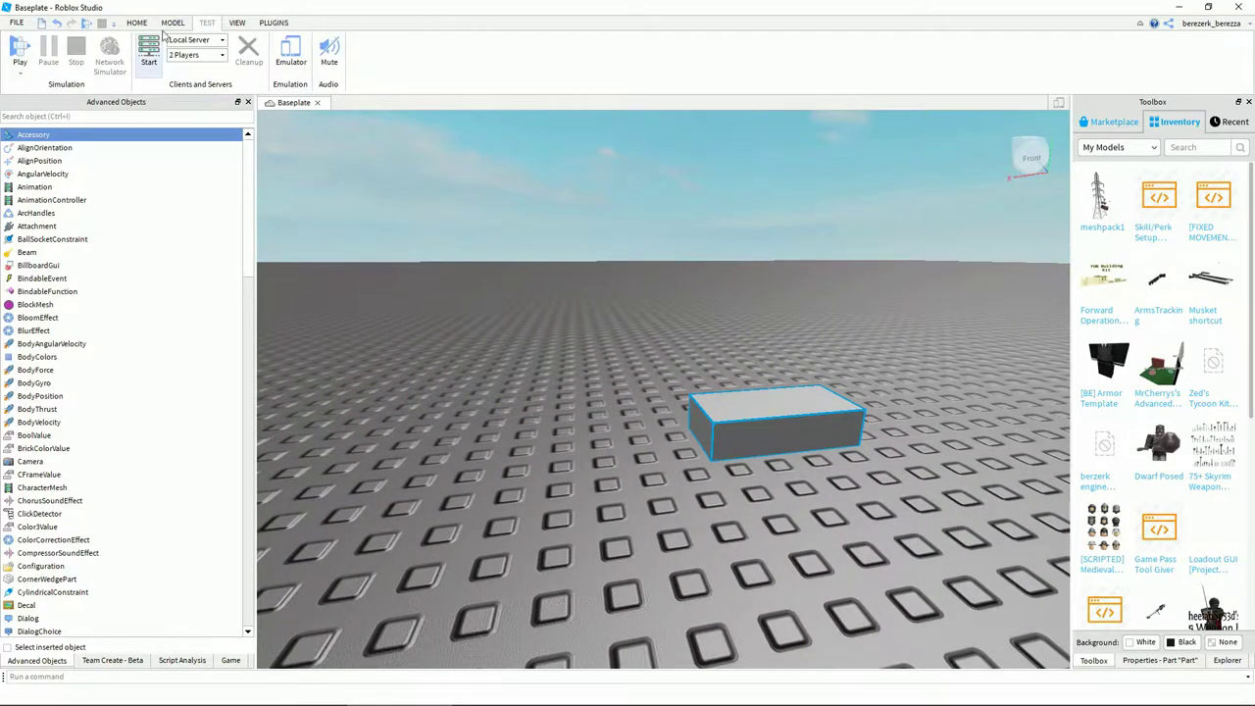
pyautogui.click(236, 23)
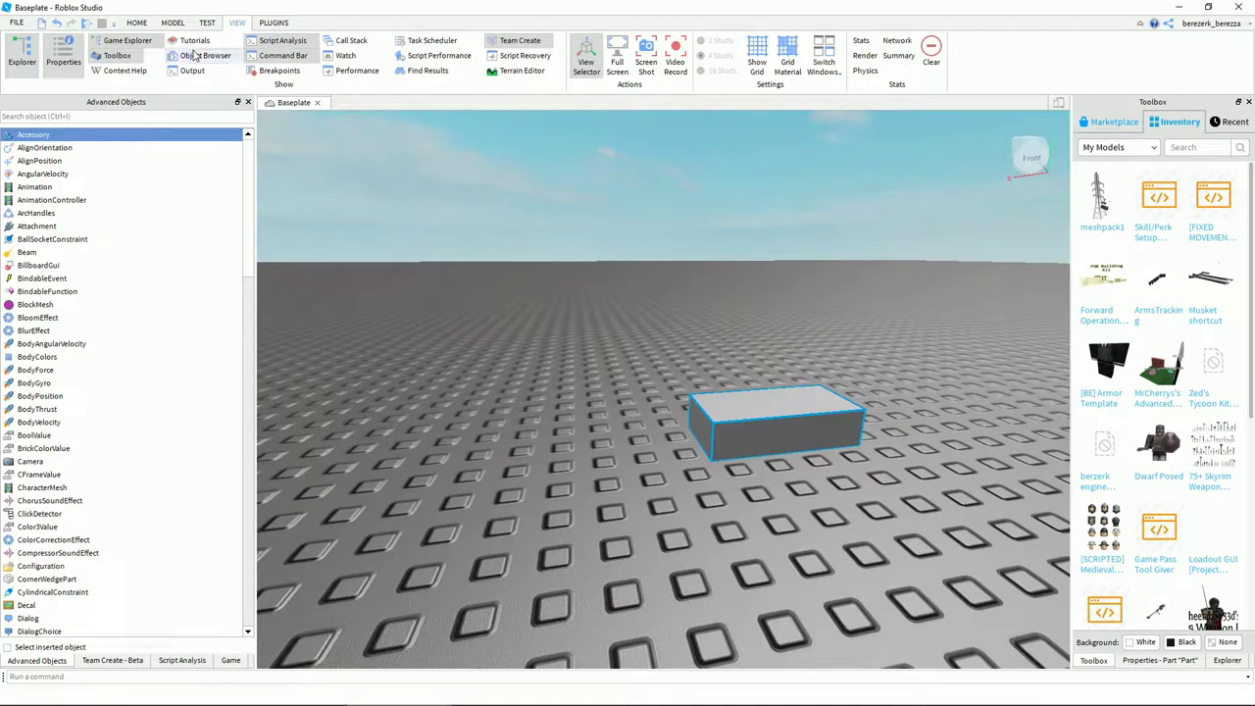
pyautogui.click(136, 22)
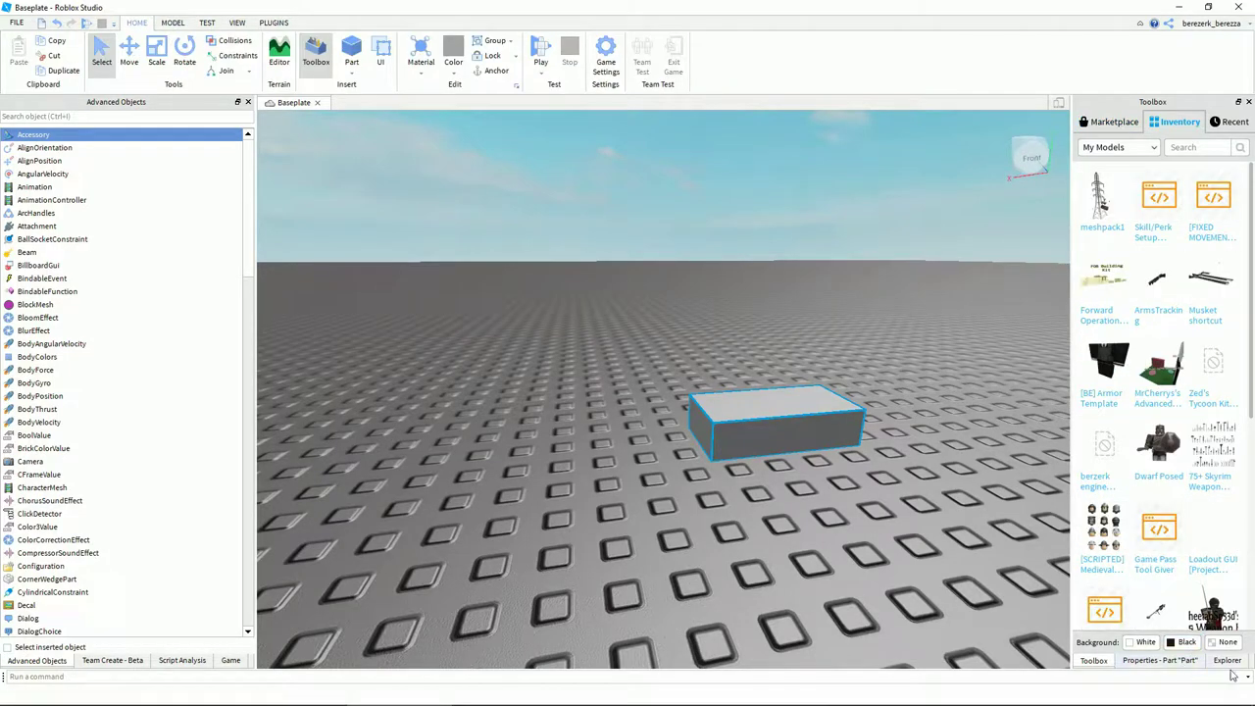
# Undock the Properties, Toolbox and Explorer windows and dock them back together in one group
pyautogui.click(1165, 661)
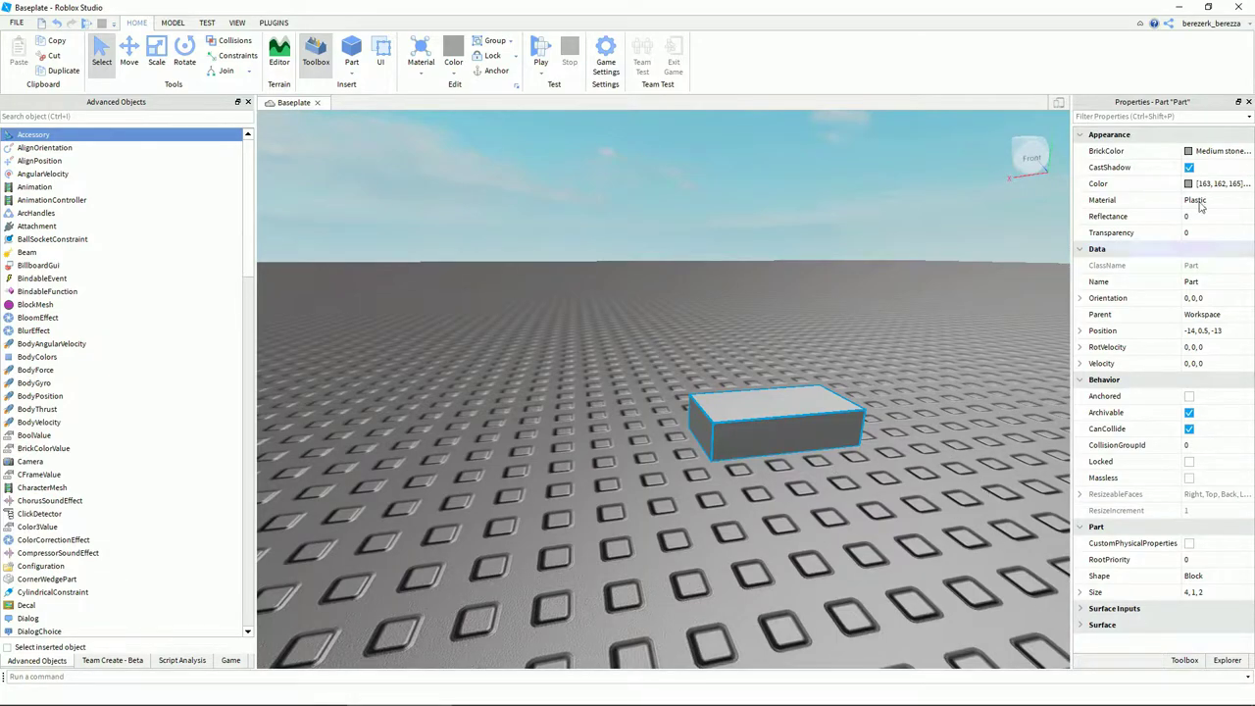
pyautogui.moveTo(1171, 106); pyautogui.dragTo(751, 193)
pyautogui.moveTo(1152, 233); pyautogui.dragTo(1204, 135)
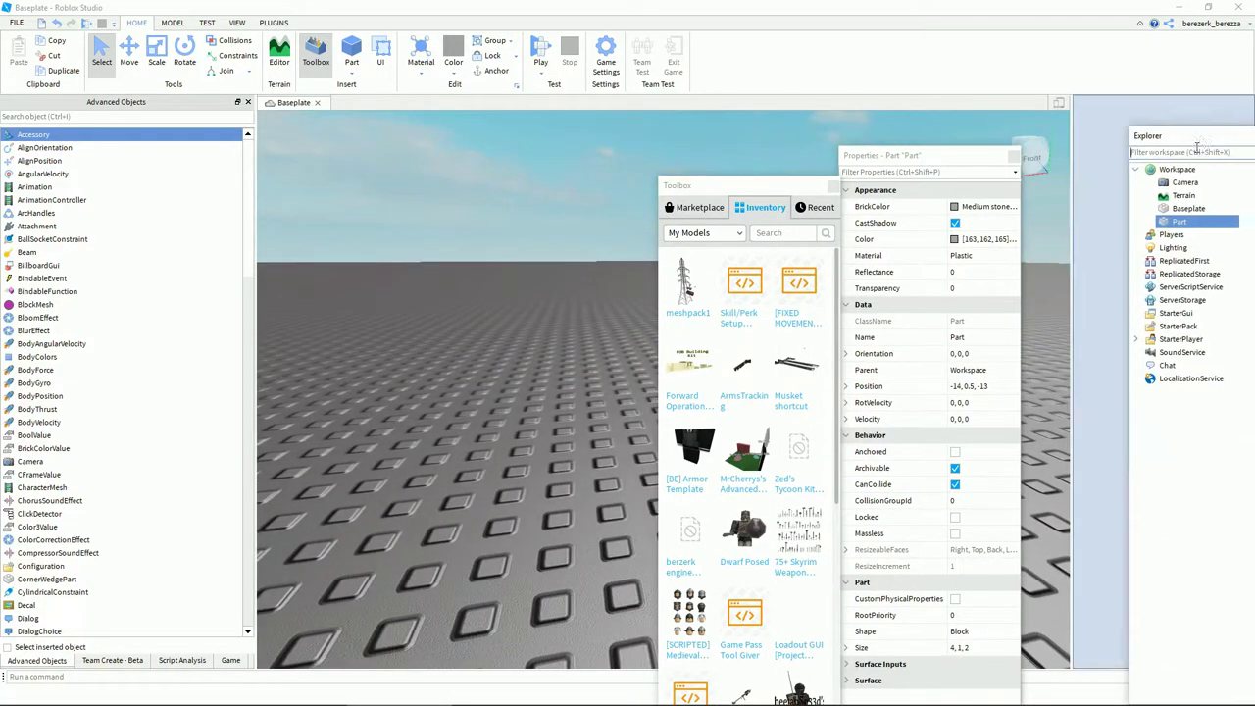
pyautogui.moveTo(888, 154); pyautogui.dragTo(1208, 212)
pyautogui.moveTo(788, 192); pyautogui.dragTo(1211, 211)
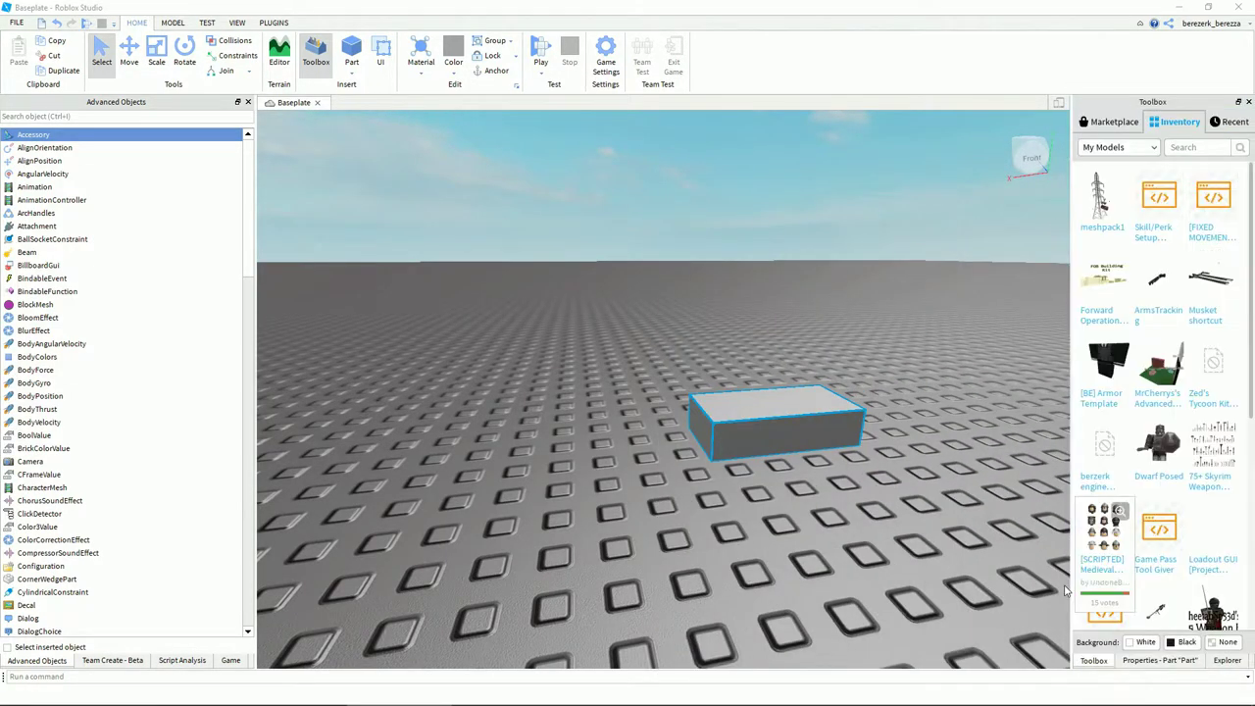
# Examine the selected part in the Explorer hierarchy and its settings in Properties
pyautogui.click(1159, 660)
pyautogui.click(1227, 661)
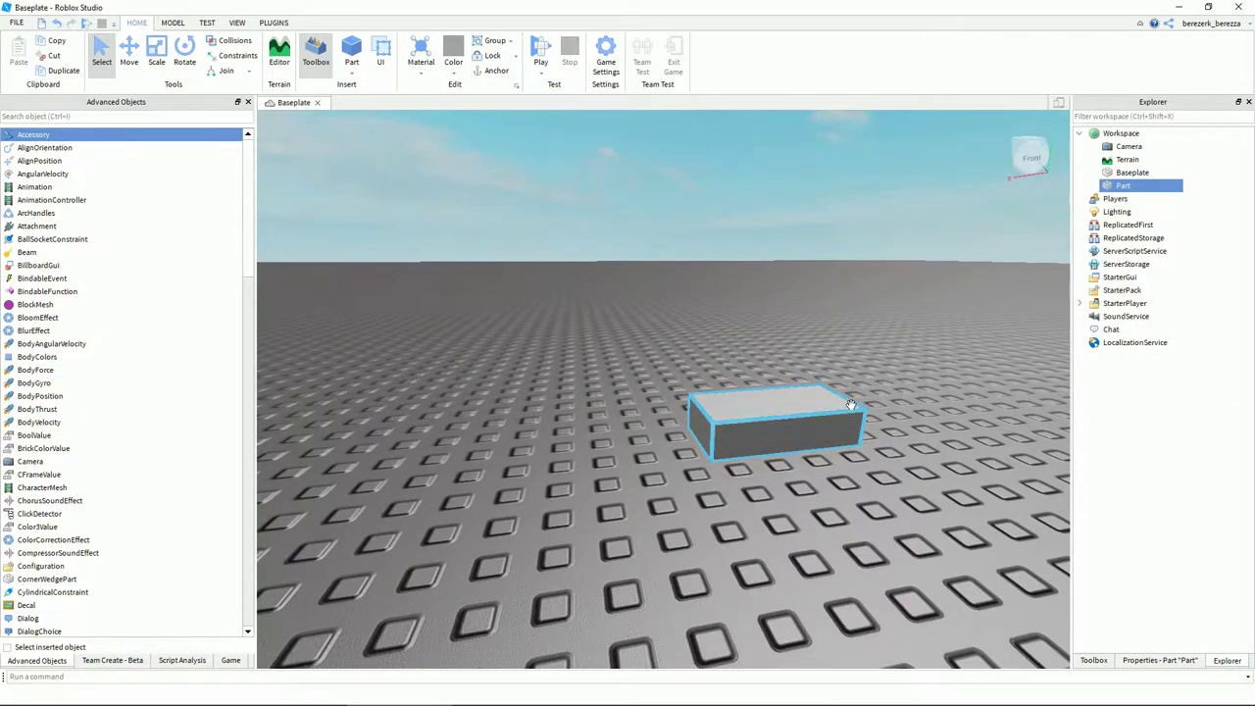
pyautogui.press('d')
pyautogui.press('a')
pyautogui.click(1157, 660)
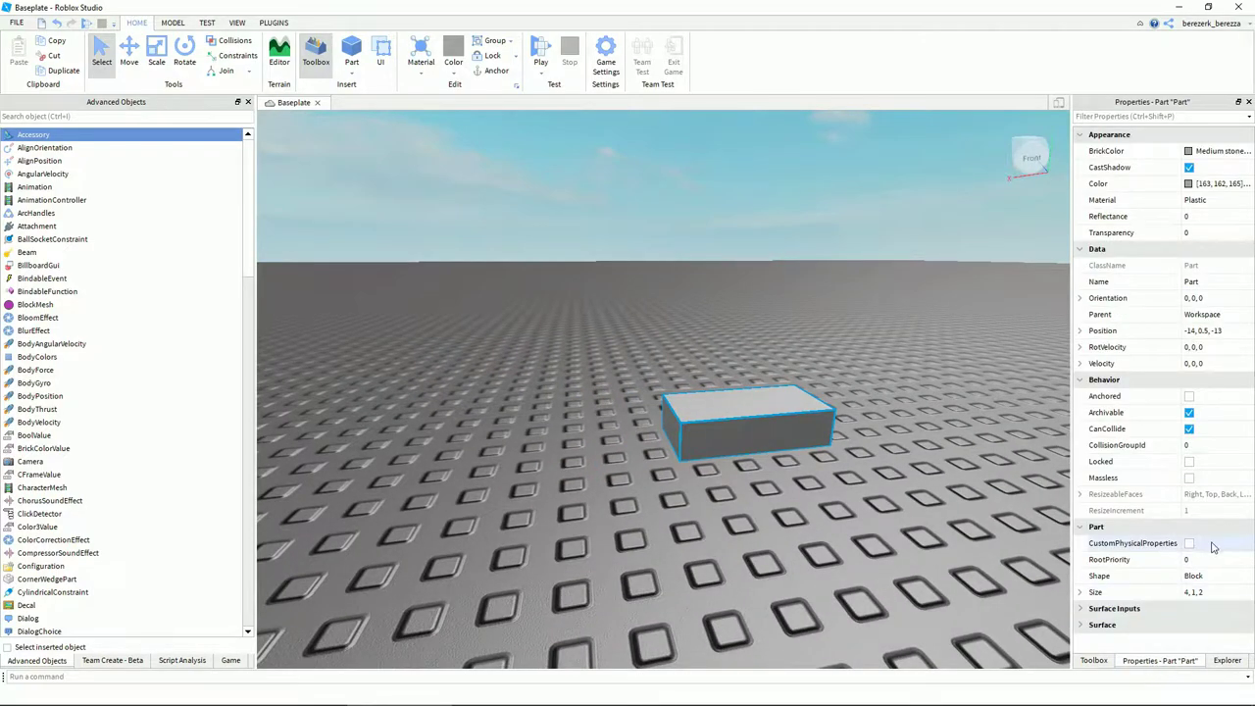
# Examine the selected part on the baseplate from several angles and distances
pyautogui.press('d')
pyautogui.moveTo(782, 391); pyautogui.dragTo(782, 391, button='right')
pyautogui.press('w')
pyautogui.press('d')
pyautogui.moveTo(931, 339); pyautogui.dragTo(930, 339, button='right')
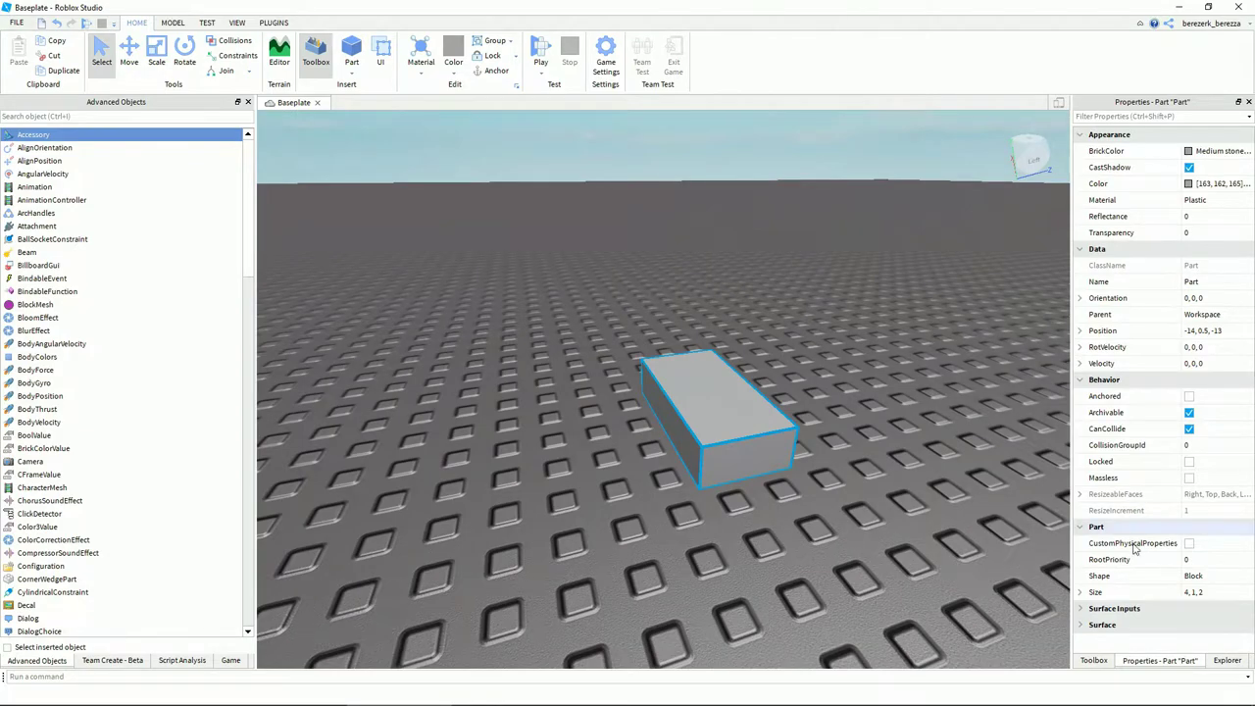
pyautogui.scroll(3, 902, 479)
pyautogui.scroll(-4, 902, 479)
pyautogui.moveTo(902, 480); pyautogui.dragTo(902, 480, button='right')
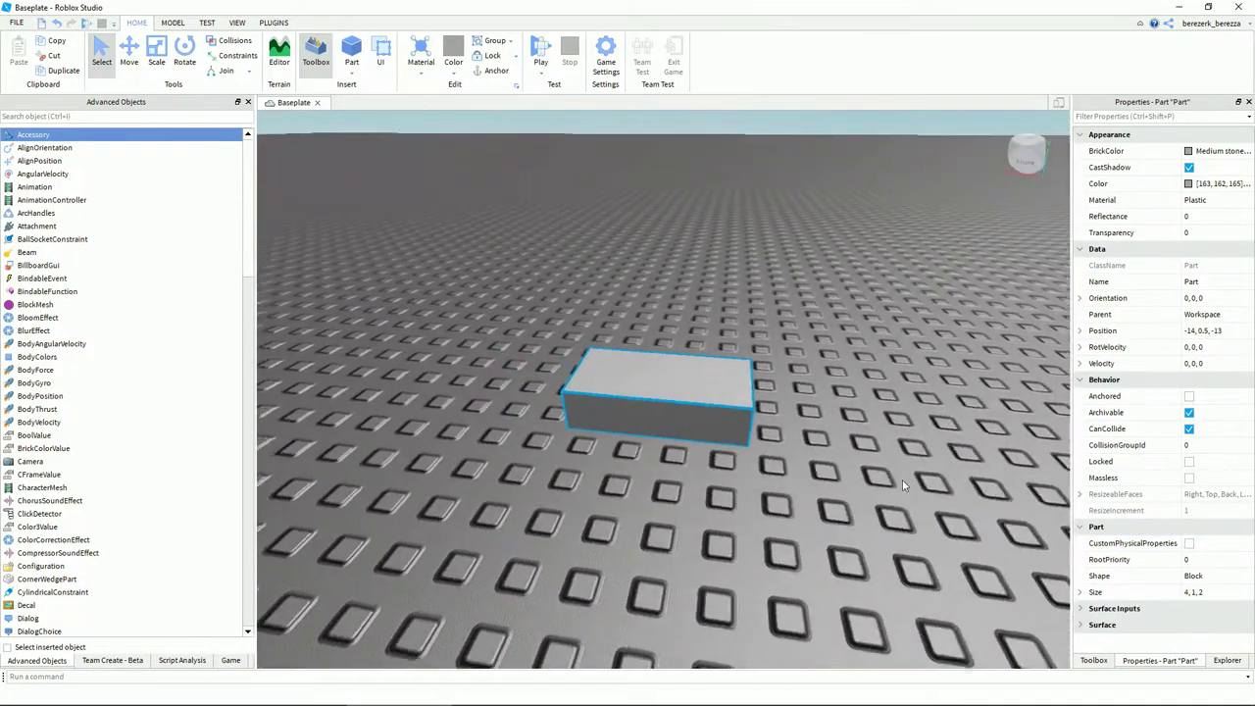
pyautogui.press('a')
pyautogui.press('w')
pyautogui.moveTo(950, 238); pyautogui.dragTo(950, 237, button='right')
pyautogui.press('d')
pyautogui.press('s')
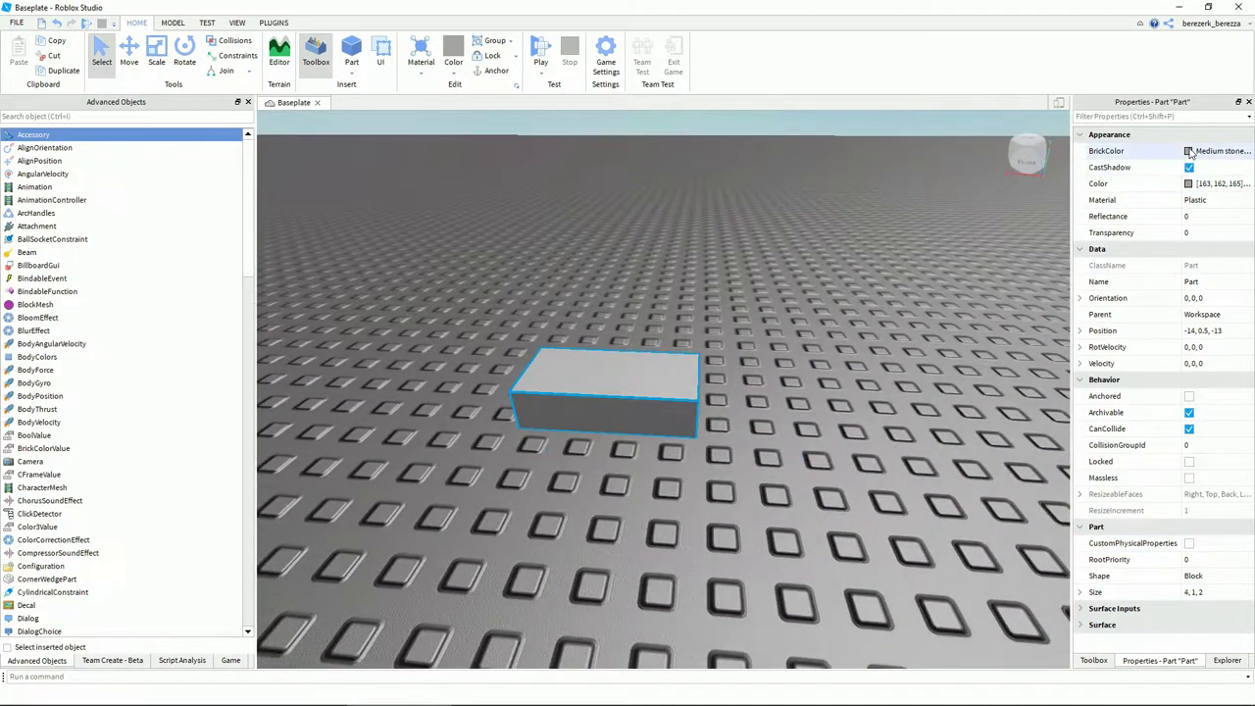
# Set the part's BrickColor to Really black and switch its CastShadow setting off and back on
pyautogui.click(1189, 152)
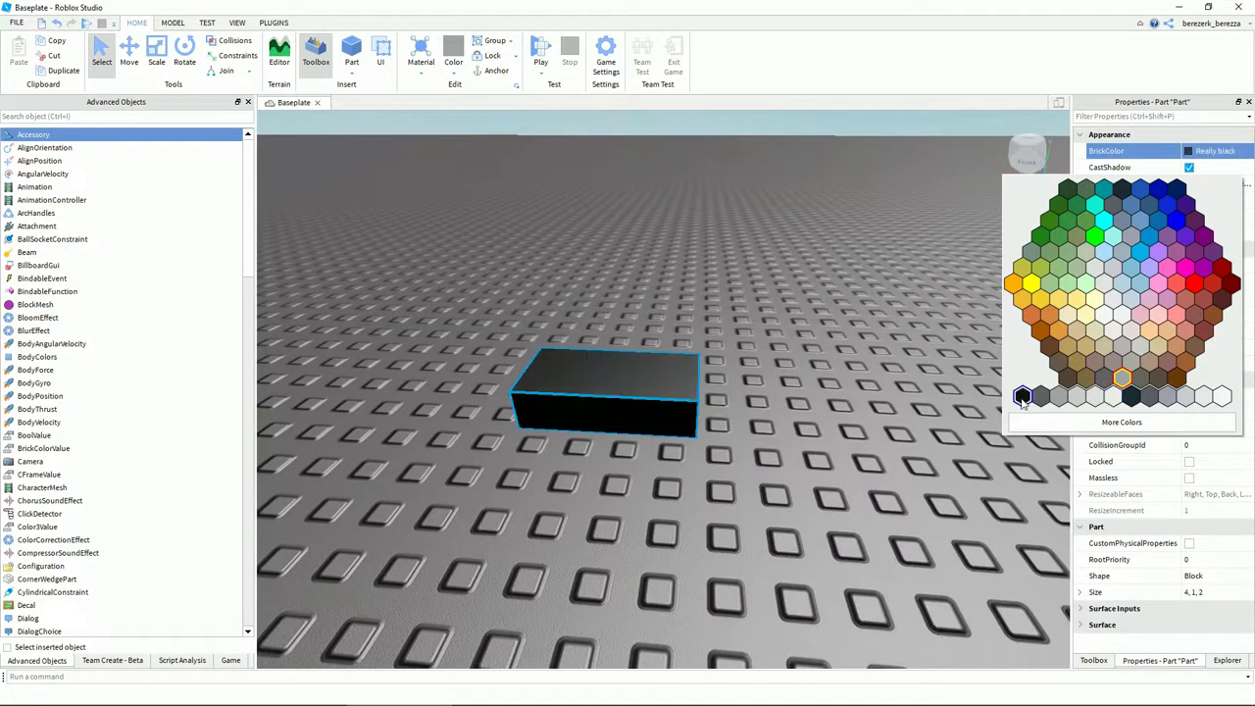
pyautogui.click(1023, 395)
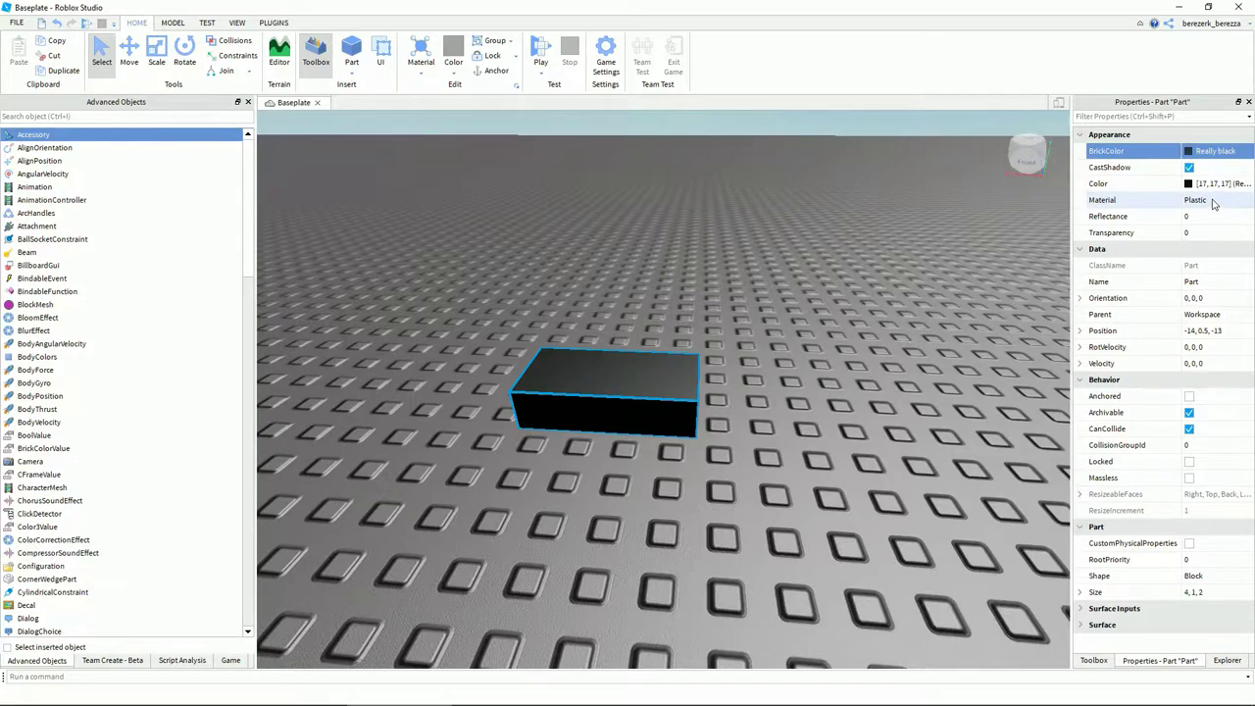
pyautogui.press('f')
pyautogui.click(1192, 170)
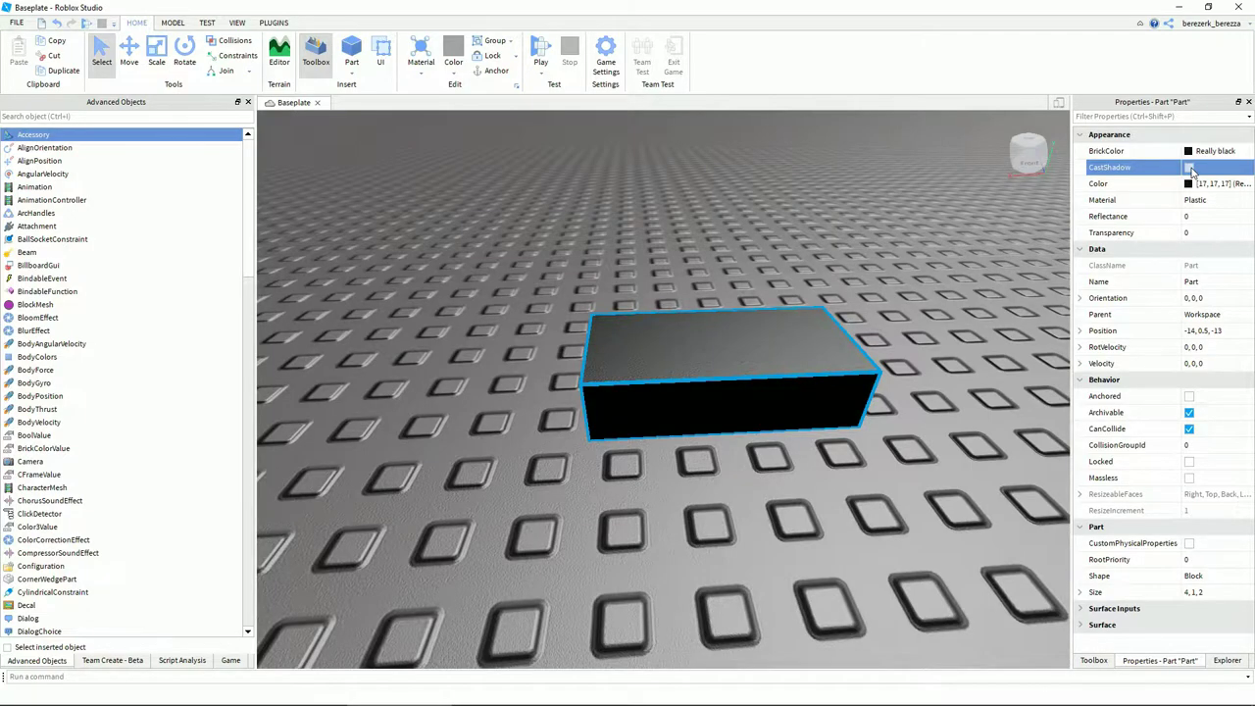
pyautogui.click(1189, 169)
# Try the ForceField material on the part and look at it up close from another side
pyautogui.click(1204, 200)
pyautogui.click(1208, 201)
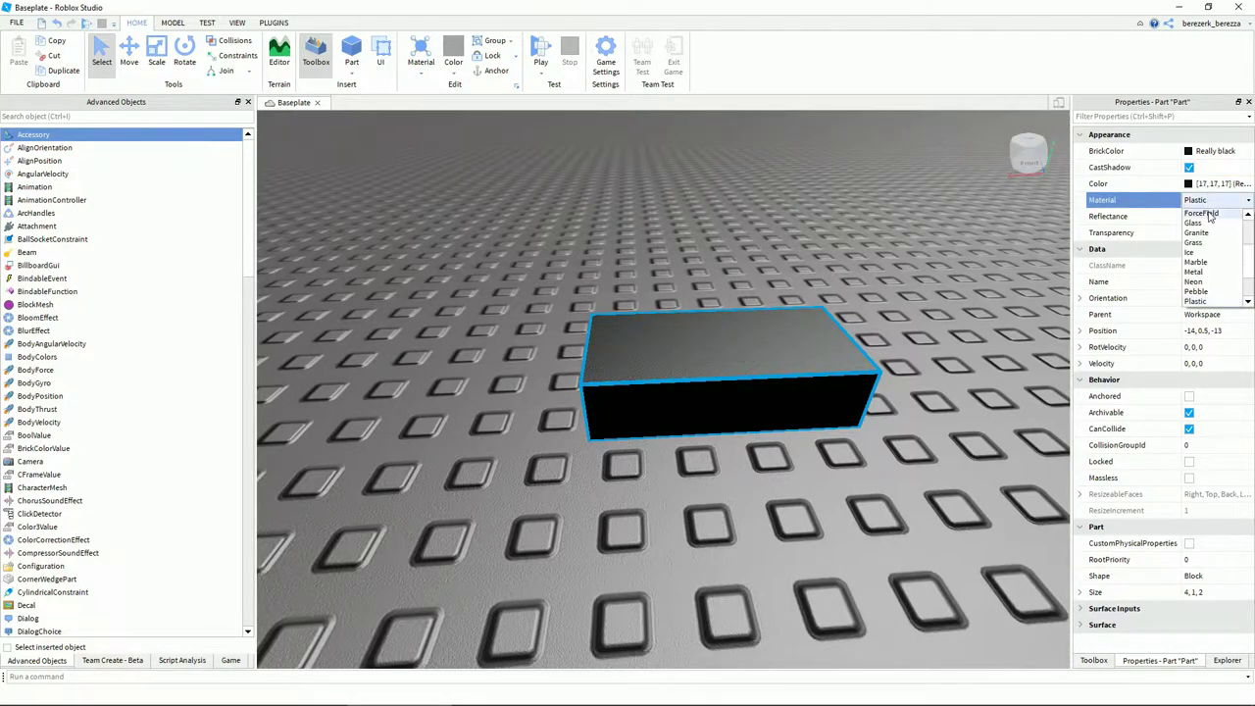
pyautogui.click(1205, 214)
pyautogui.moveTo(1008, 225); pyautogui.dragTo(991, 222, button='right')
pyautogui.scroll(5, 990, 226)
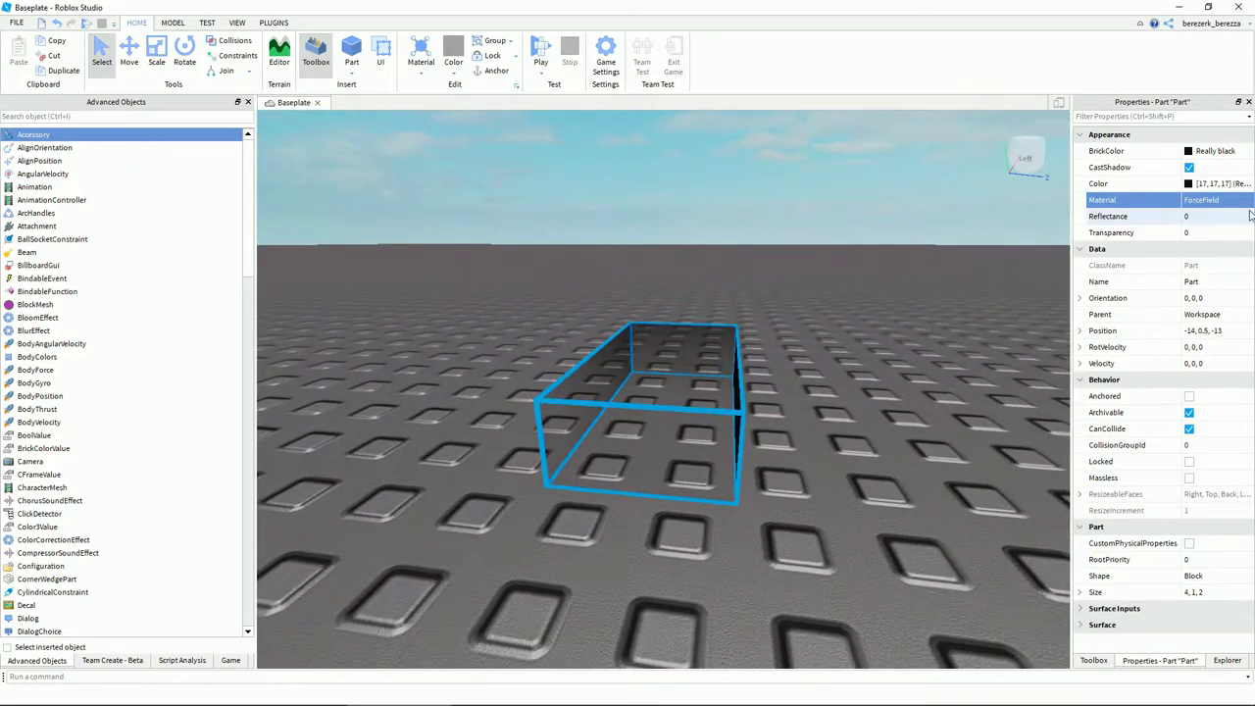
# Try the Concrete, Fabric and DiamondPlate materials on the part one after another
pyautogui.click(1211, 201)
pyautogui.click(1213, 203)
pyautogui.click(1206, 233)
pyautogui.click(1200, 203)
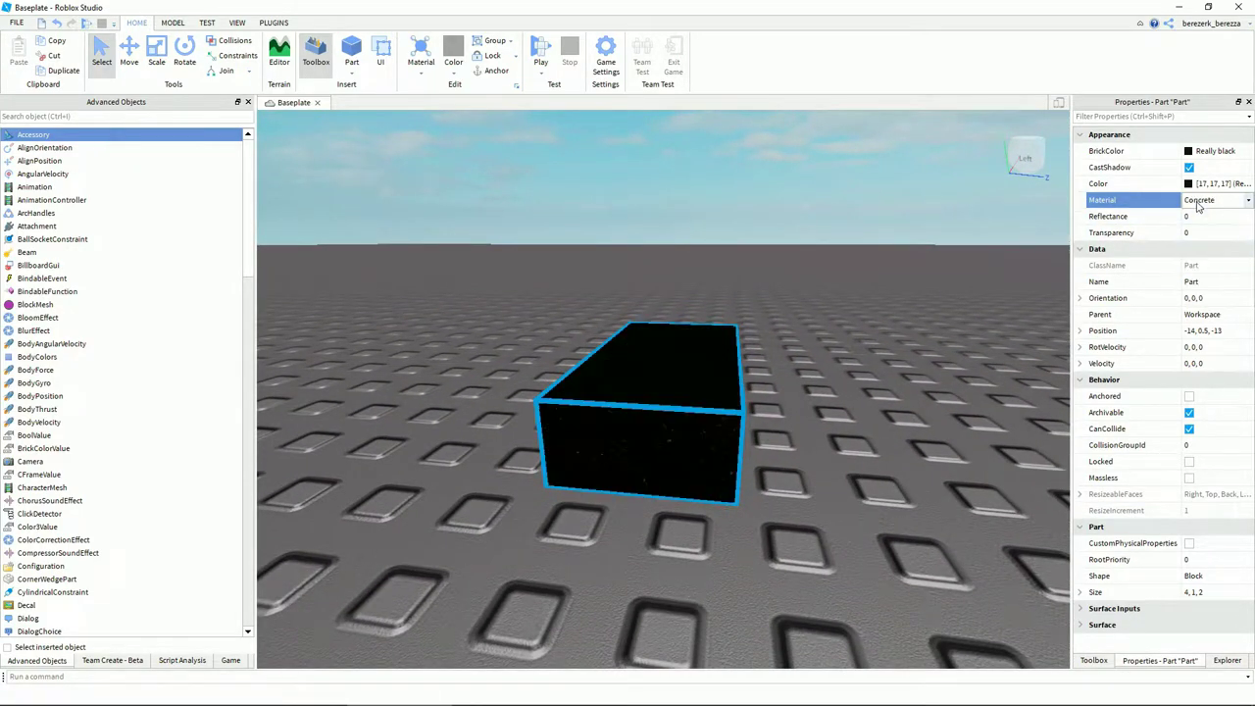
pyautogui.click(1200, 204)
pyautogui.click(1202, 262)
pyautogui.click(1212, 204)
pyautogui.click(1213, 202)
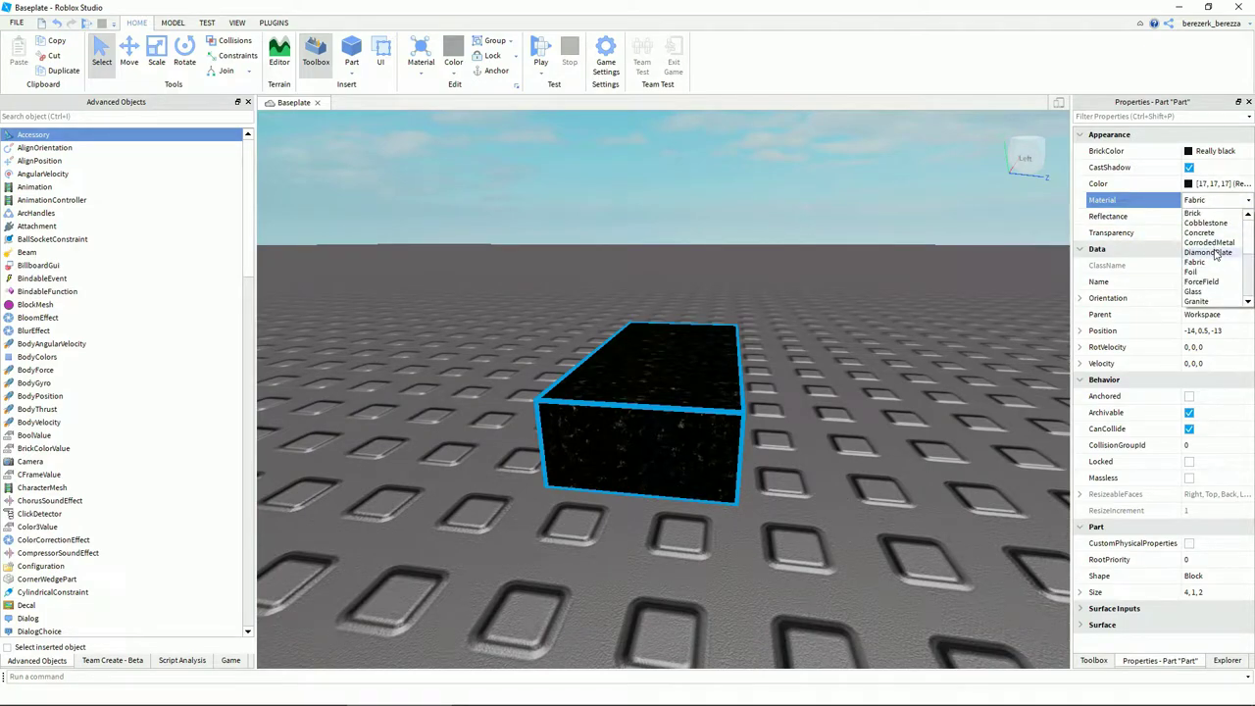
pyautogui.click(1216, 254)
# Set the part's BrickColor to Institutional white
pyautogui.click(1213, 201)
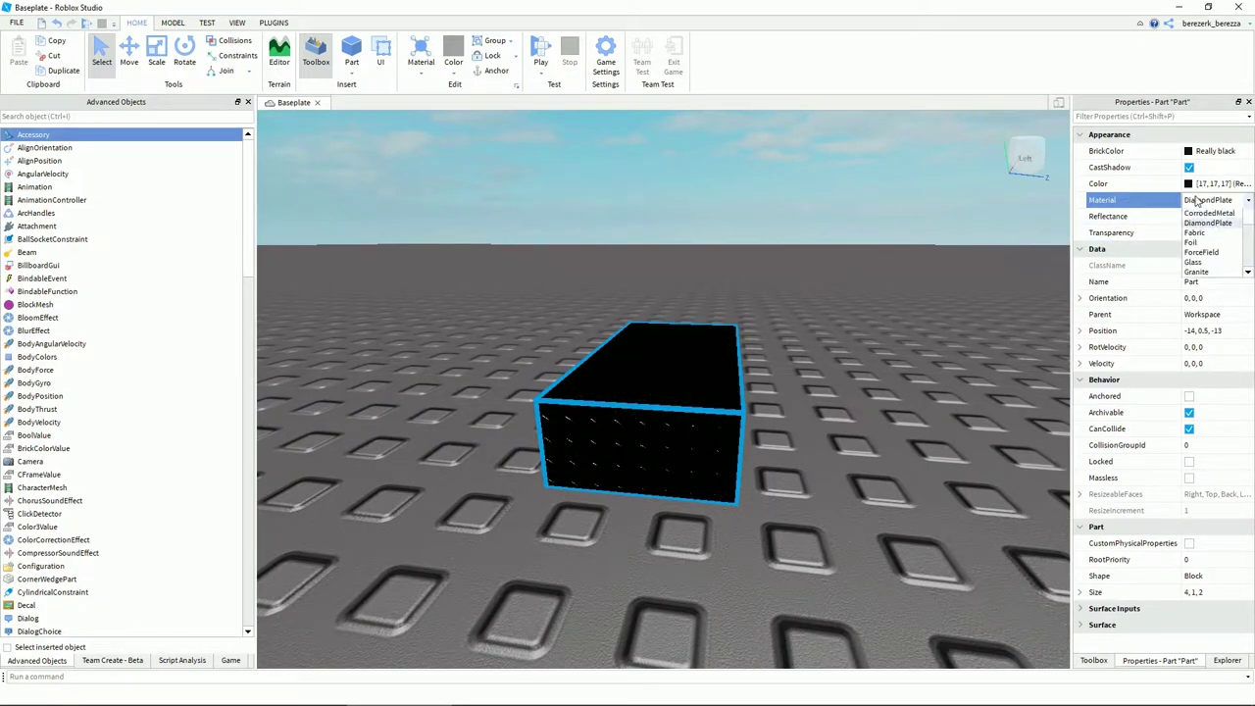
pyautogui.click(1195, 152)
pyautogui.click(1216, 201)
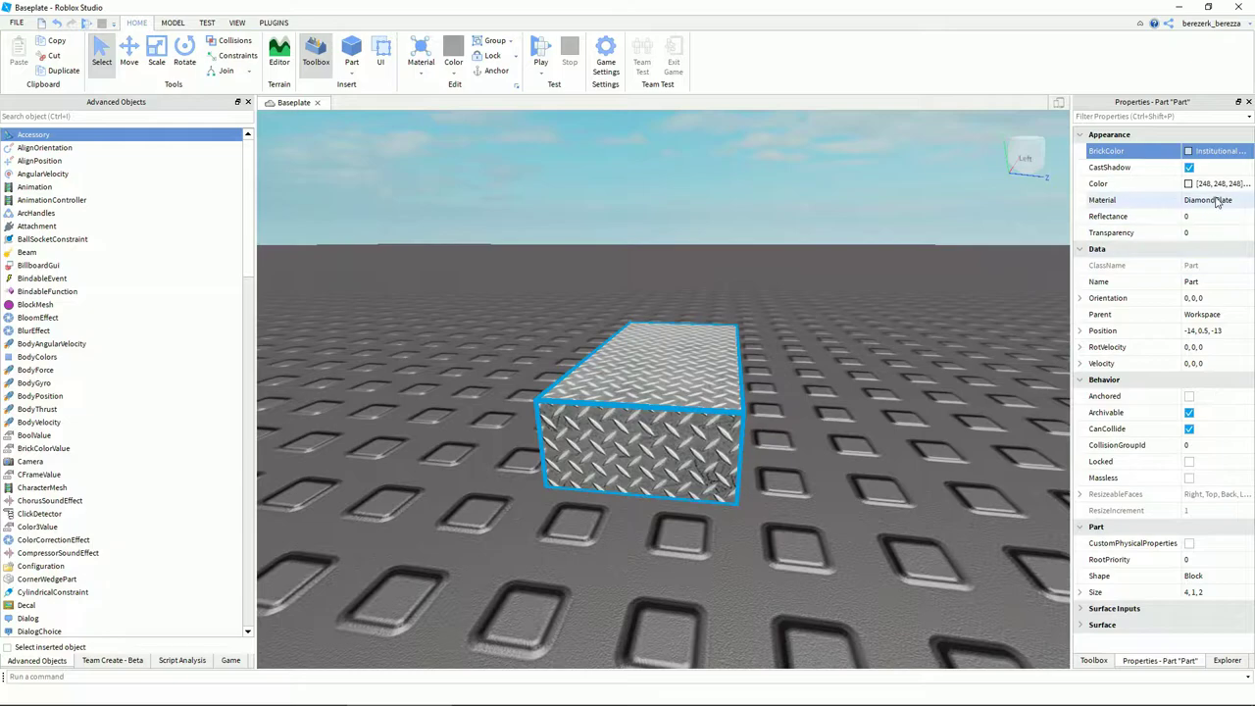
# Try the Granite and SmoothPlastic materials on the white part
pyautogui.click(1216, 201)
pyautogui.click(1211, 296)
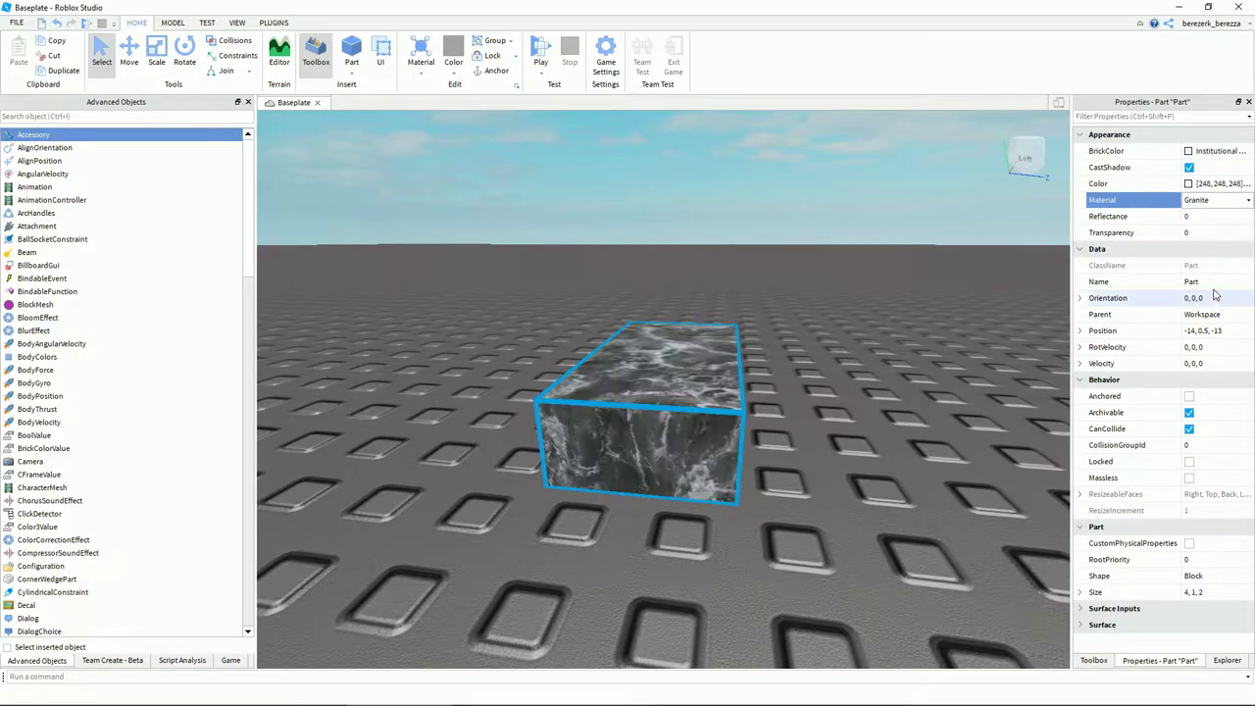
pyautogui.click(1226, 203)
pyautogui.click(1209, 281)
# Set the part's material to Metal and view its surface from above and from the front
pyautogui.click(1207, 203)
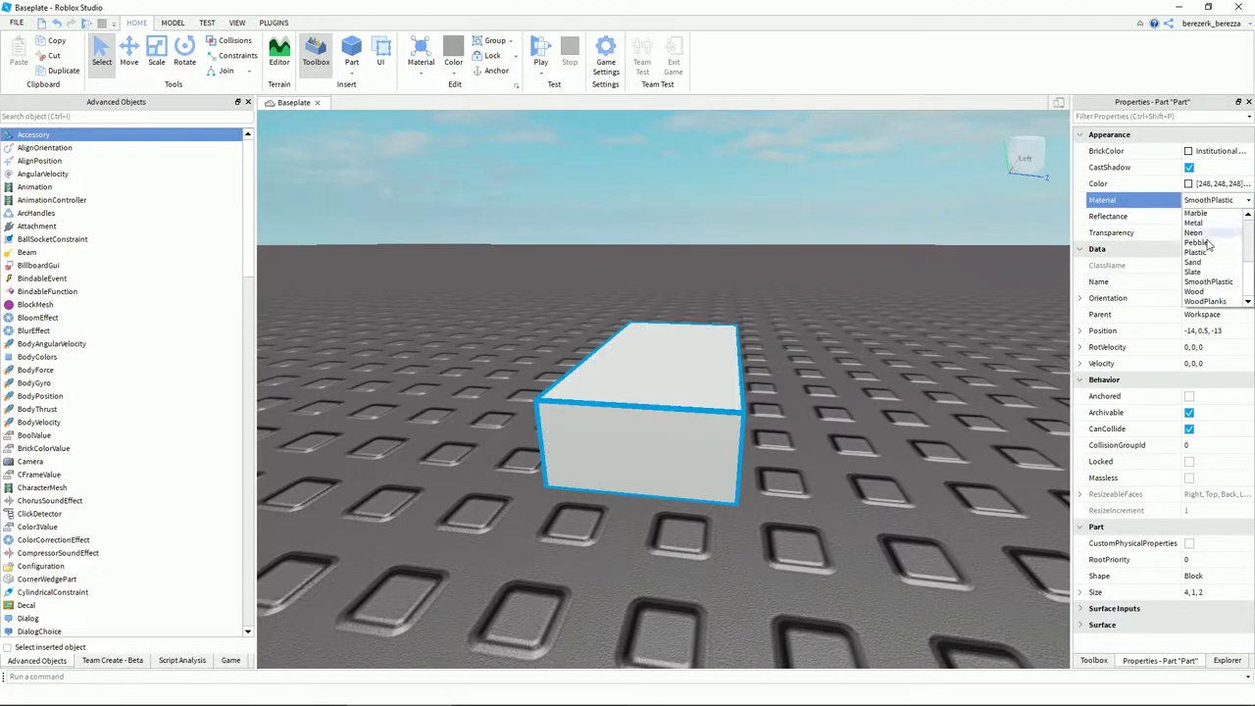
pyautogui.click(1209, 302)
pyautogui.moveTo(867, 255); pyautogui.dragTo(868, 257, button='right')
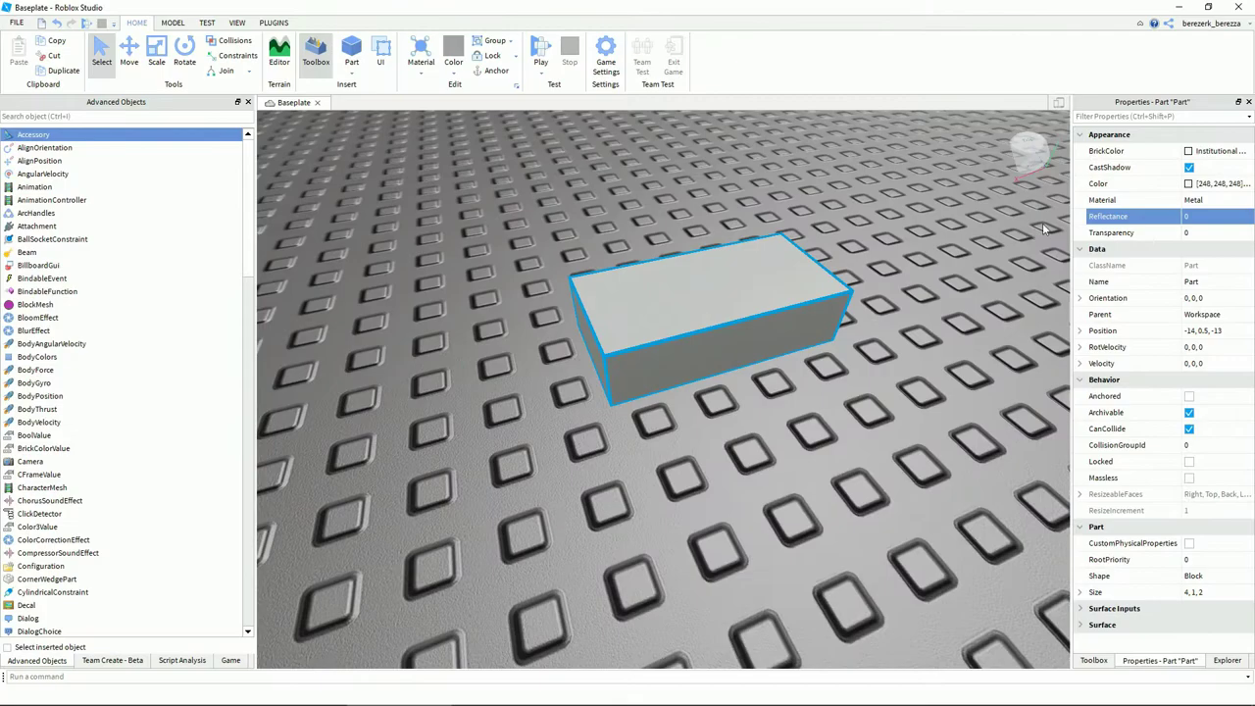
pyautogui.moveTo(707, 279); pyautogui.dragTo(707, 279, button='right')
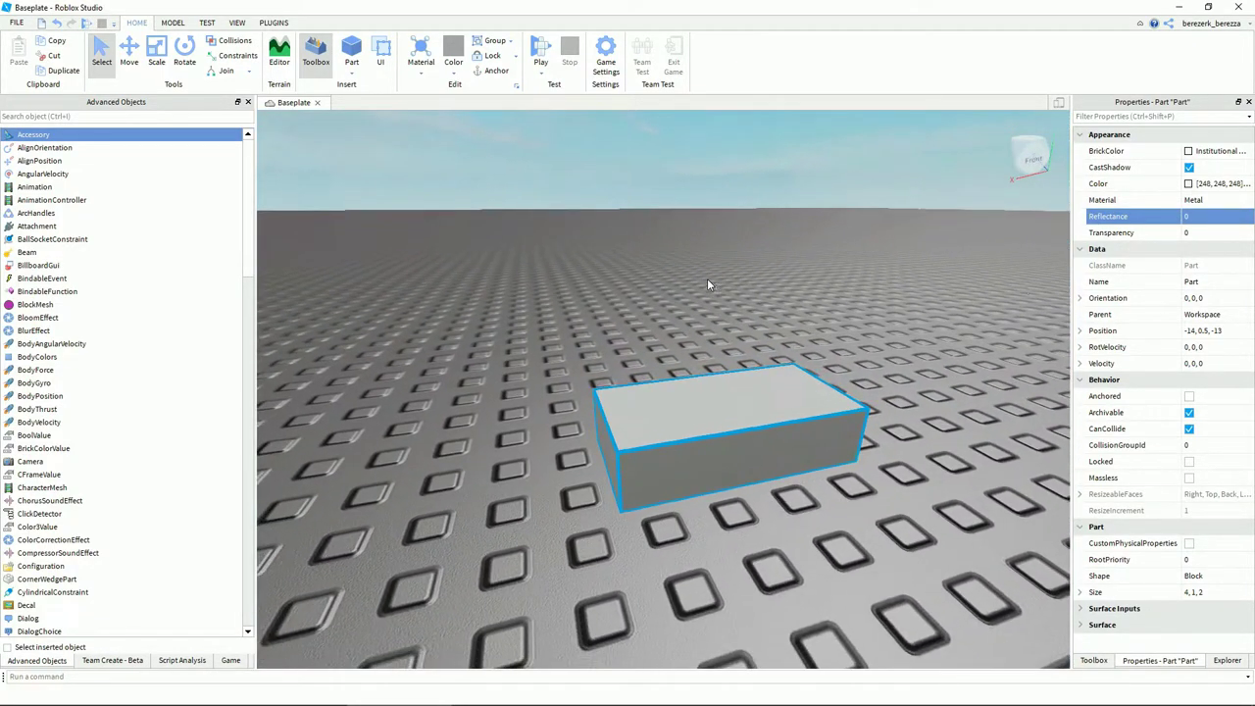
# Set the part's Transparency to 0.5 and look through it up close
pyautogui.click(1209, 232)
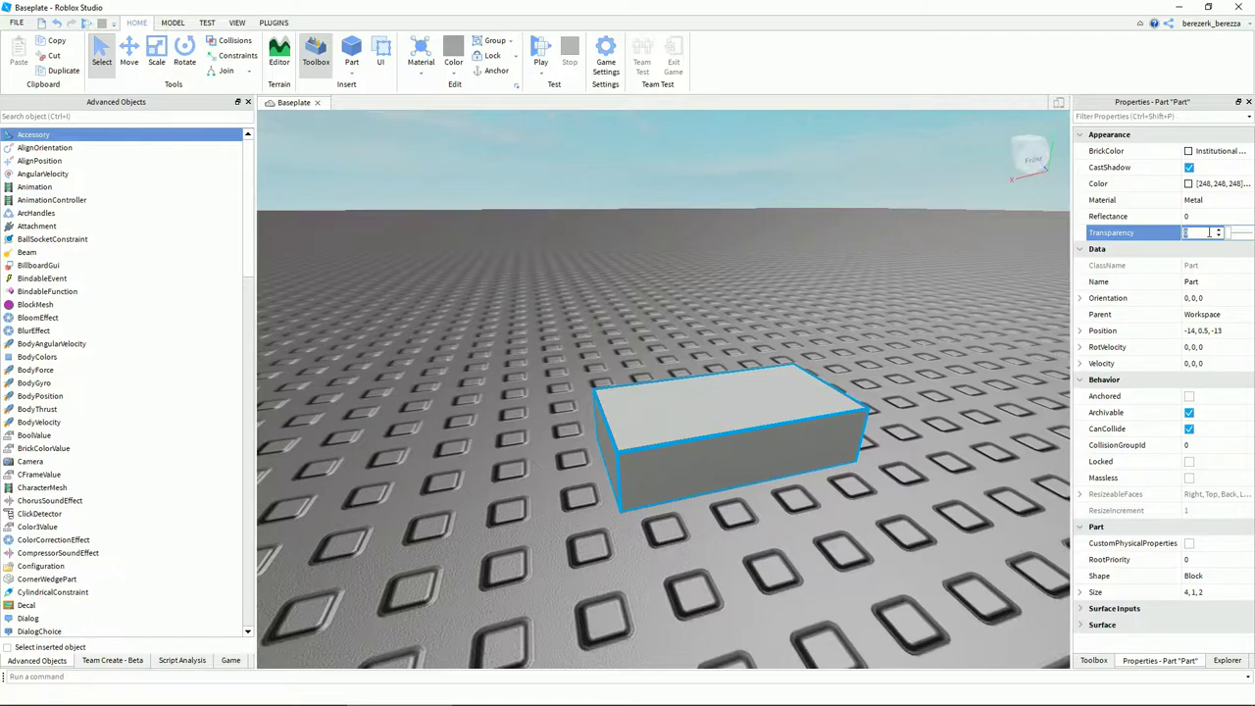
pyautogui.write('.5')
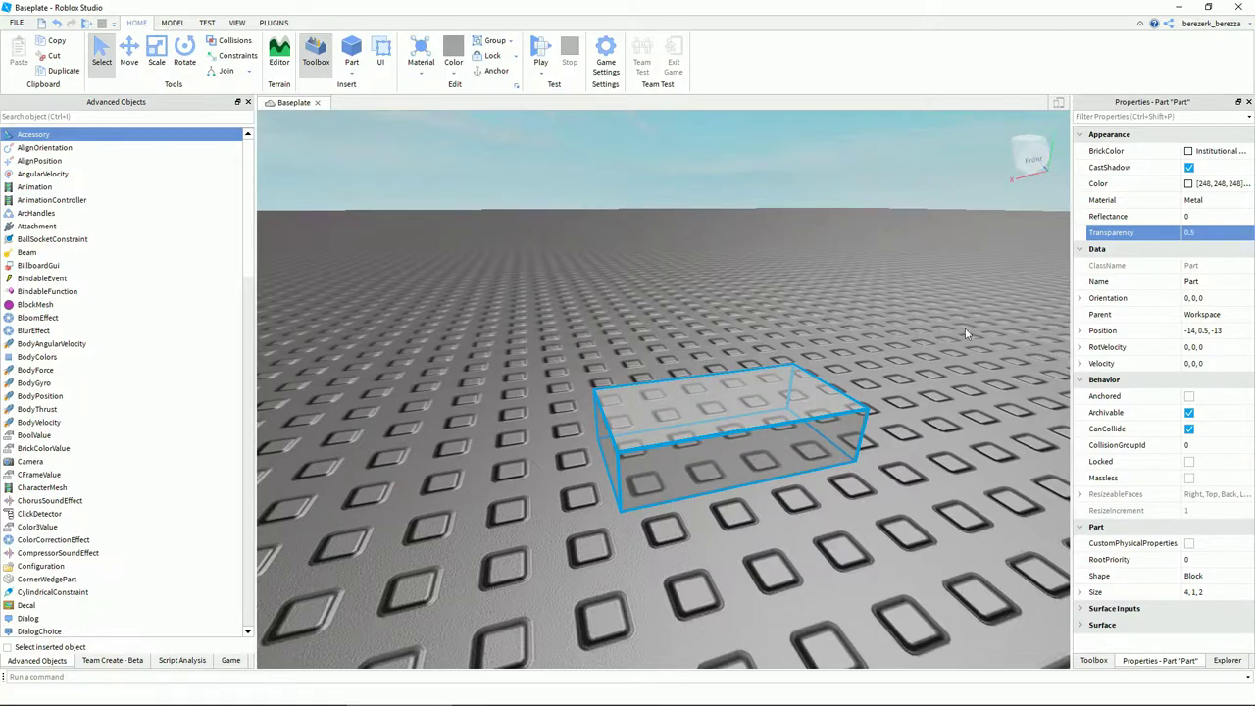
pyautogui.click(756, 414)
pyautogui.scroll(8, 760, 419)
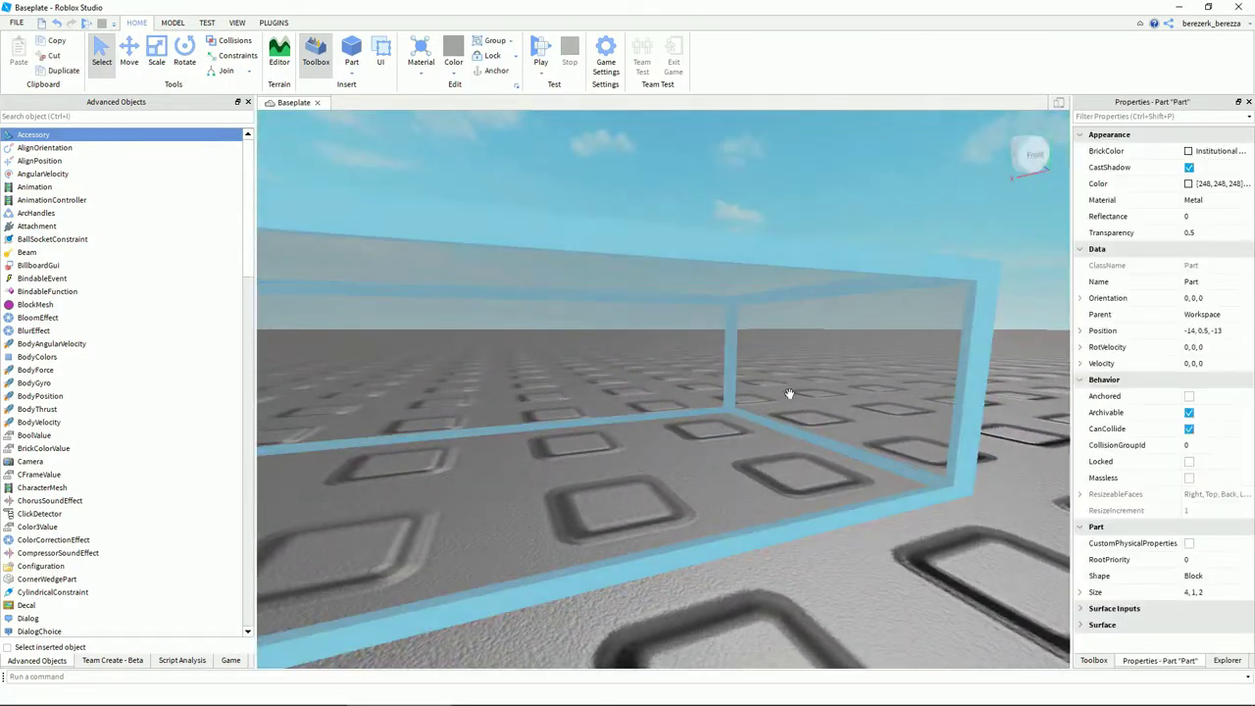
pyautogui.scroll(-8, 790, 393)
# Make the part invisible with a Transparency of 1, and restore the value to 0
pyautogui.click(1190, 233)
pyautogui.write('1')
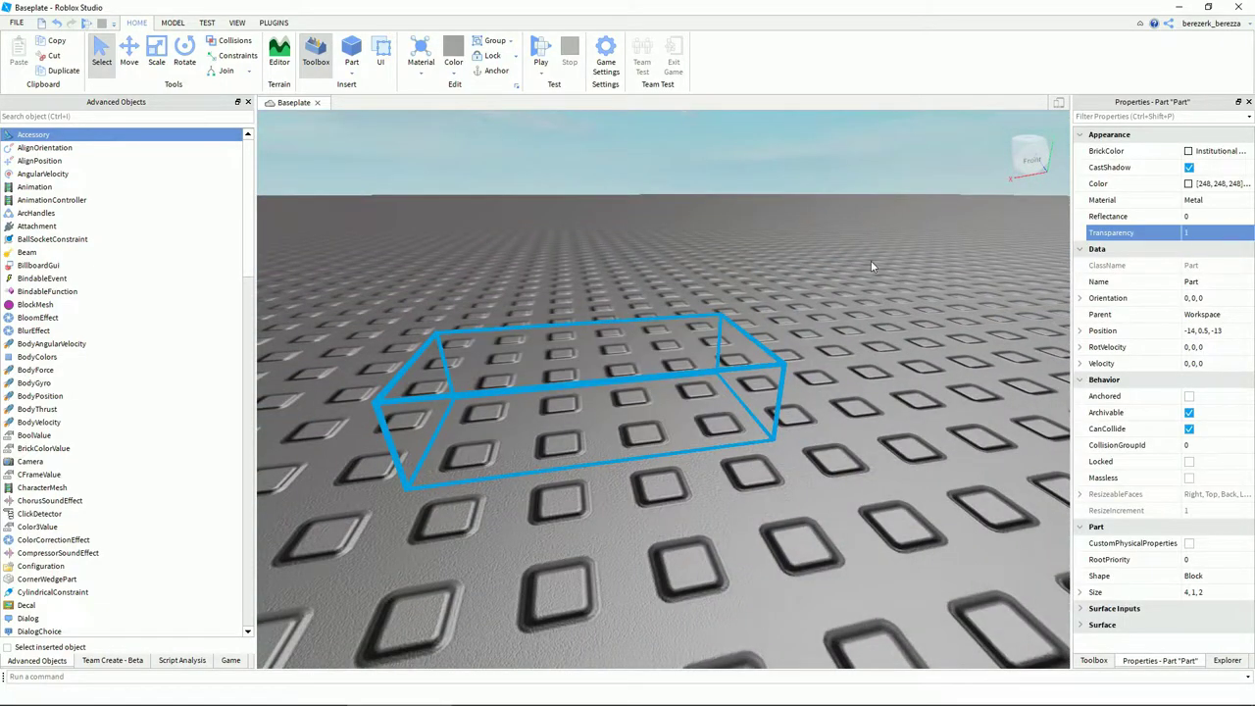
pyautogui.click(871, 265)
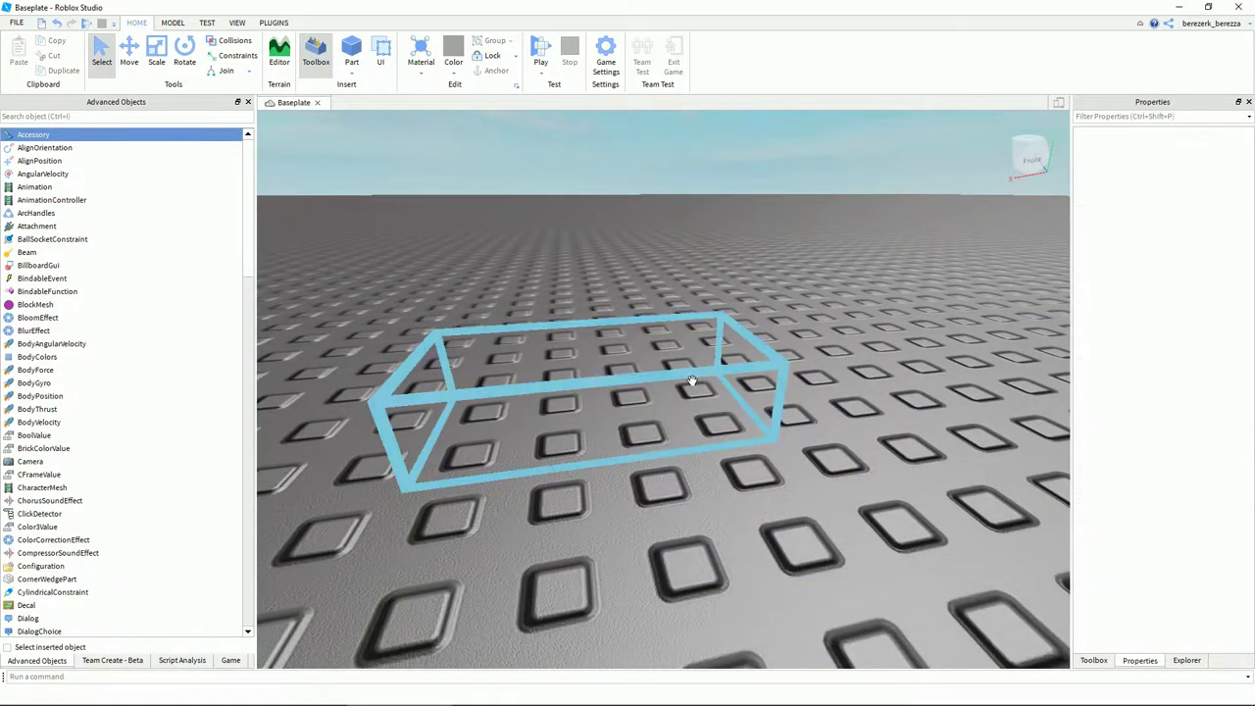
pyautogui.click(689, 383)
pyautogui.click(1219, 232)
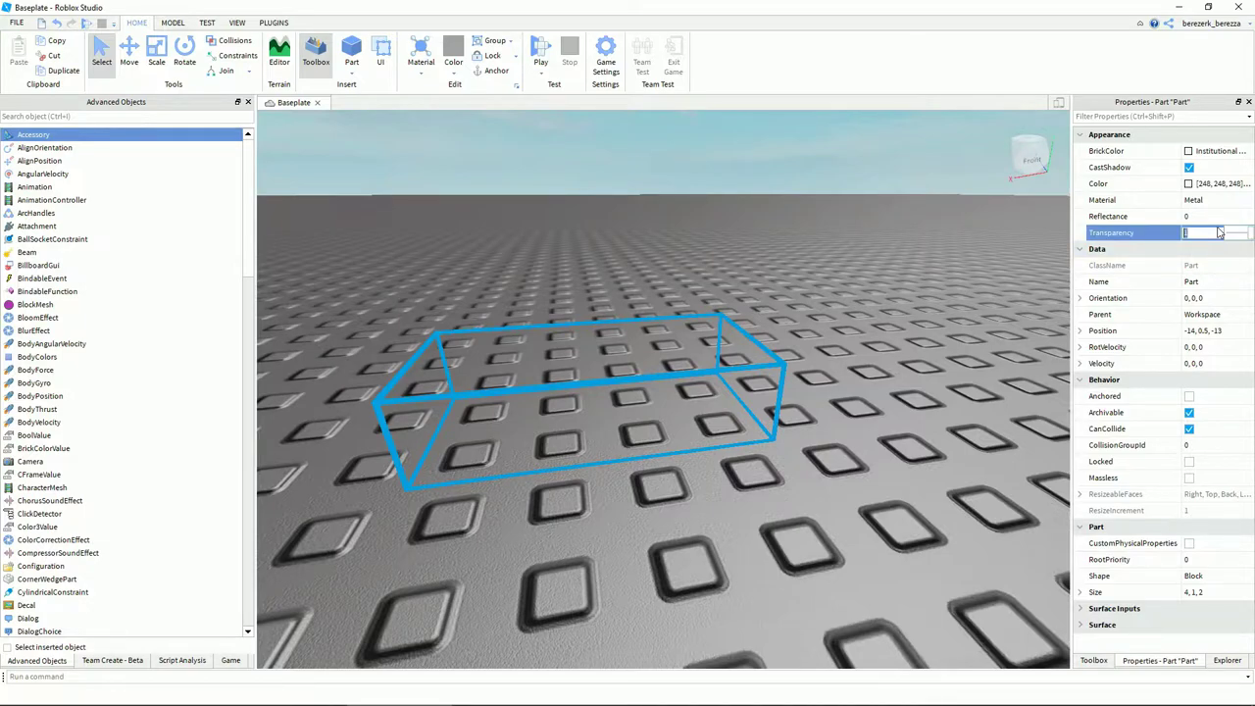
pyautogui.write('0')
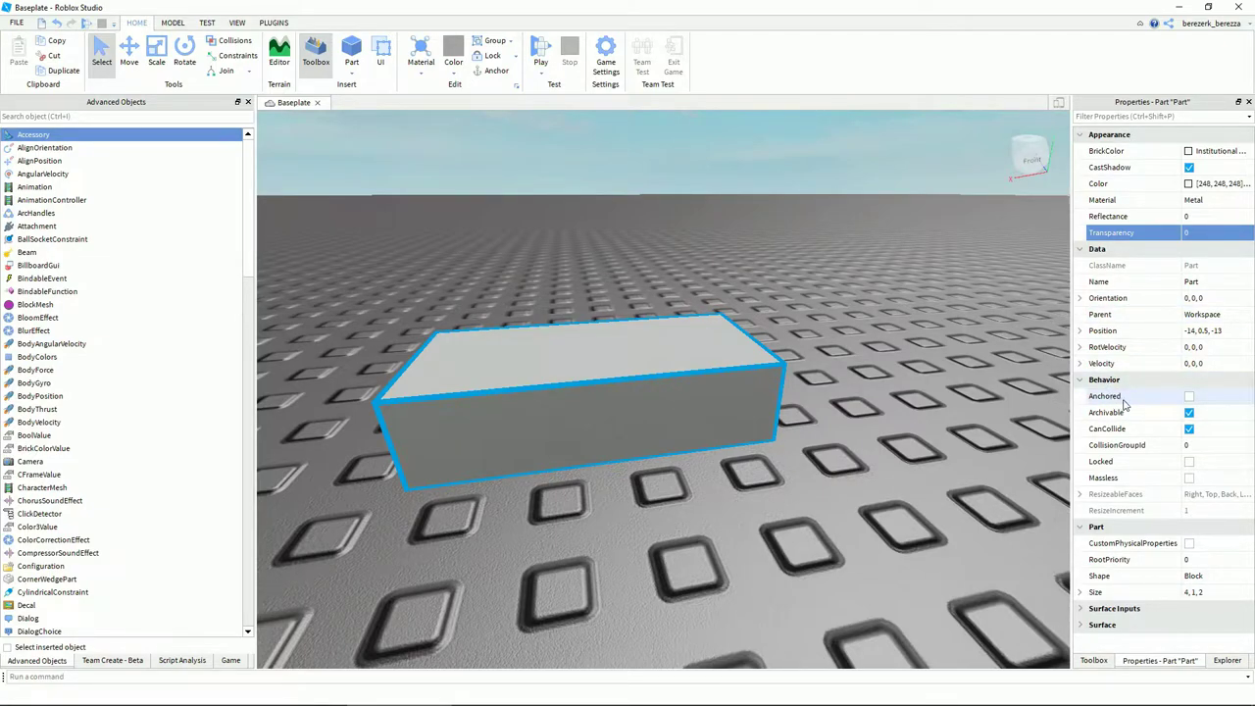
# Move the unanchored part around on the baseplate, leaving it at about -14.15, 0.5, -13.32
pyautogui.moveTo(684, 384); pyautogui.dragTo(775, 349)
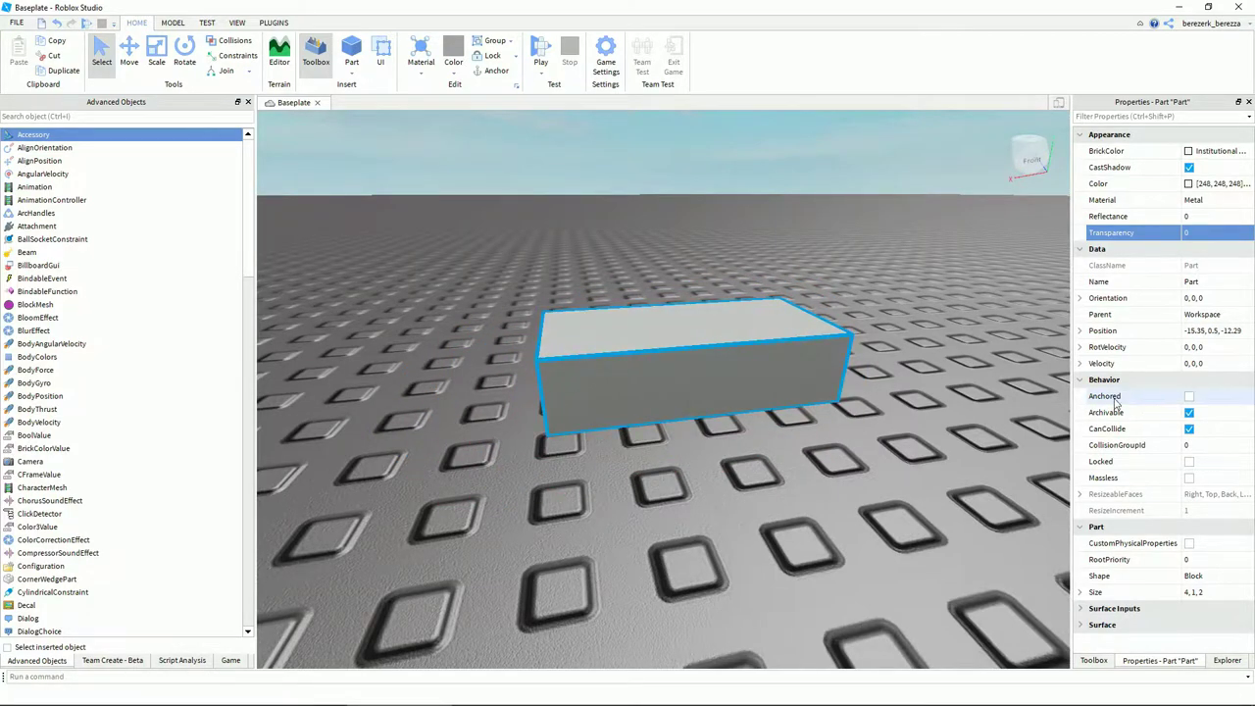
pyautogui.moveTo(892, 385); pyautogui.dragTo(876, 385, button='right')
pyautogui.moveTo(765, 387); pyautogui.dragTo(676, 525)
pyautogui.moveTo(851, 483); pyautogui.dragTo(851, 485, button='right')
pyautogui.scroll(-3, 880, 426)
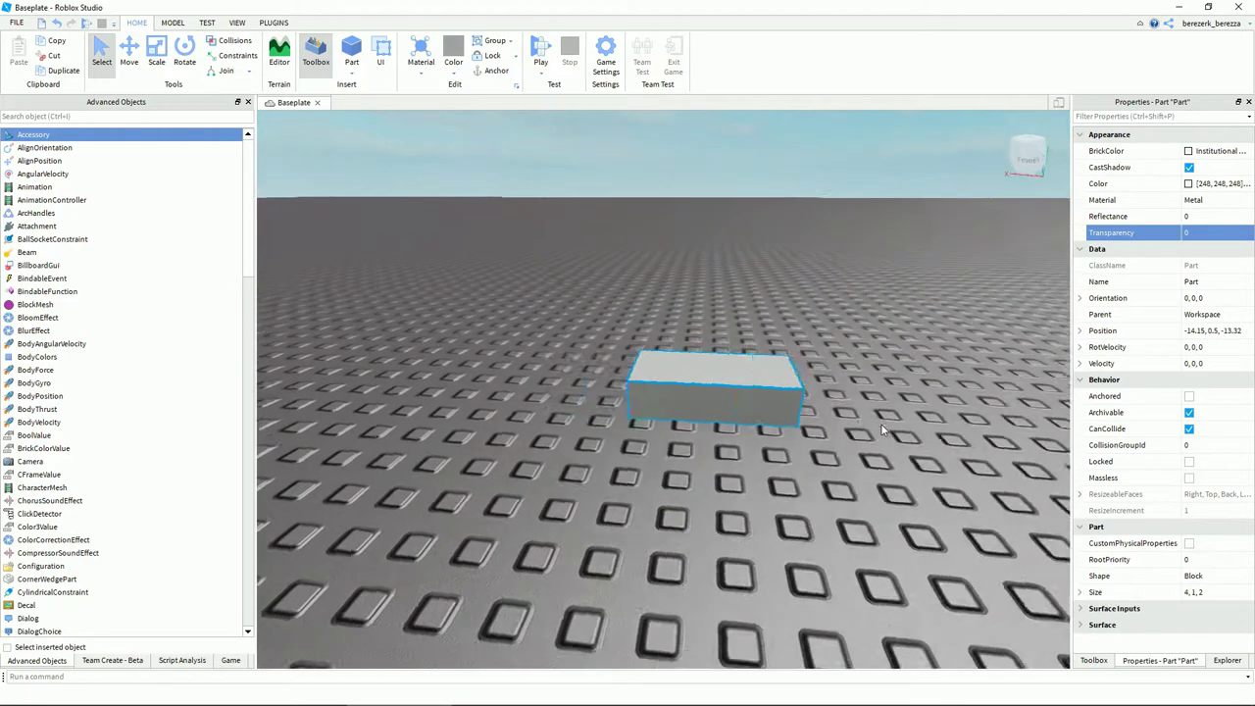
pyautogui.scroll(2, 802, 383)
# Anchor the part and raise it above the baseplate to a height of about 8.86 with the Move tool
pyautogui.click(1189, 396)
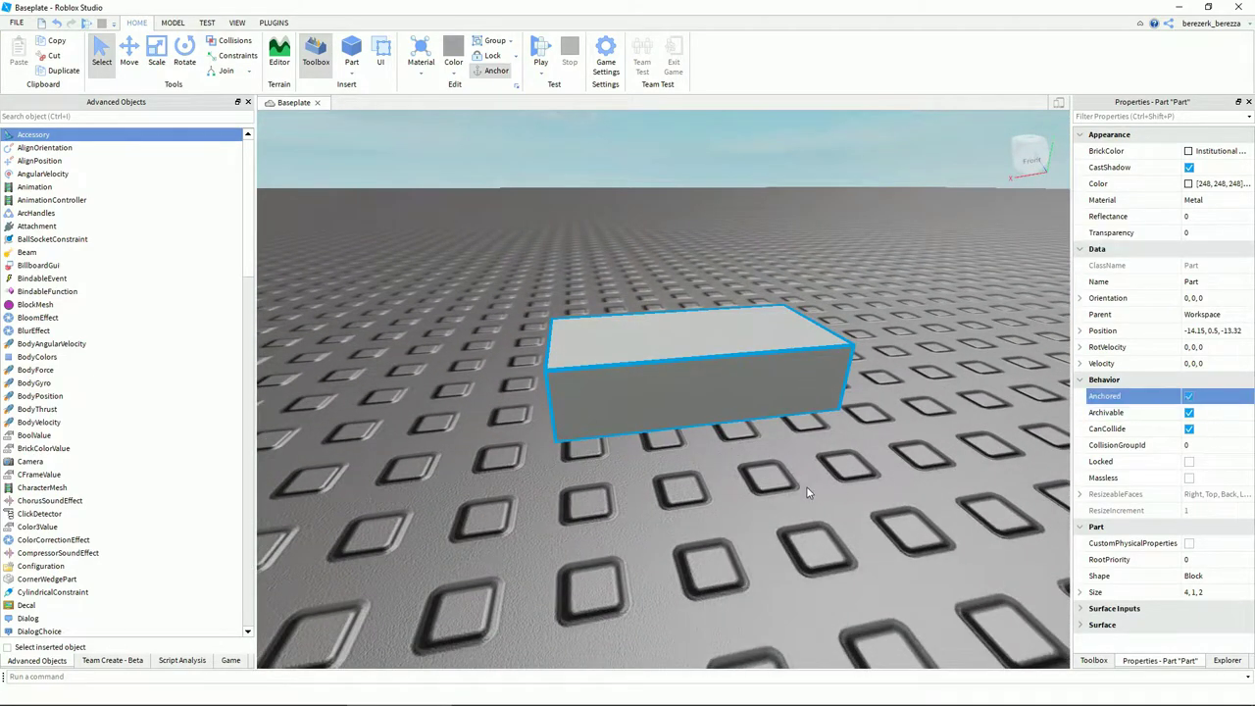
pyautogui.moveTo(698, 343); pyautogui.dragTo(723, 350)
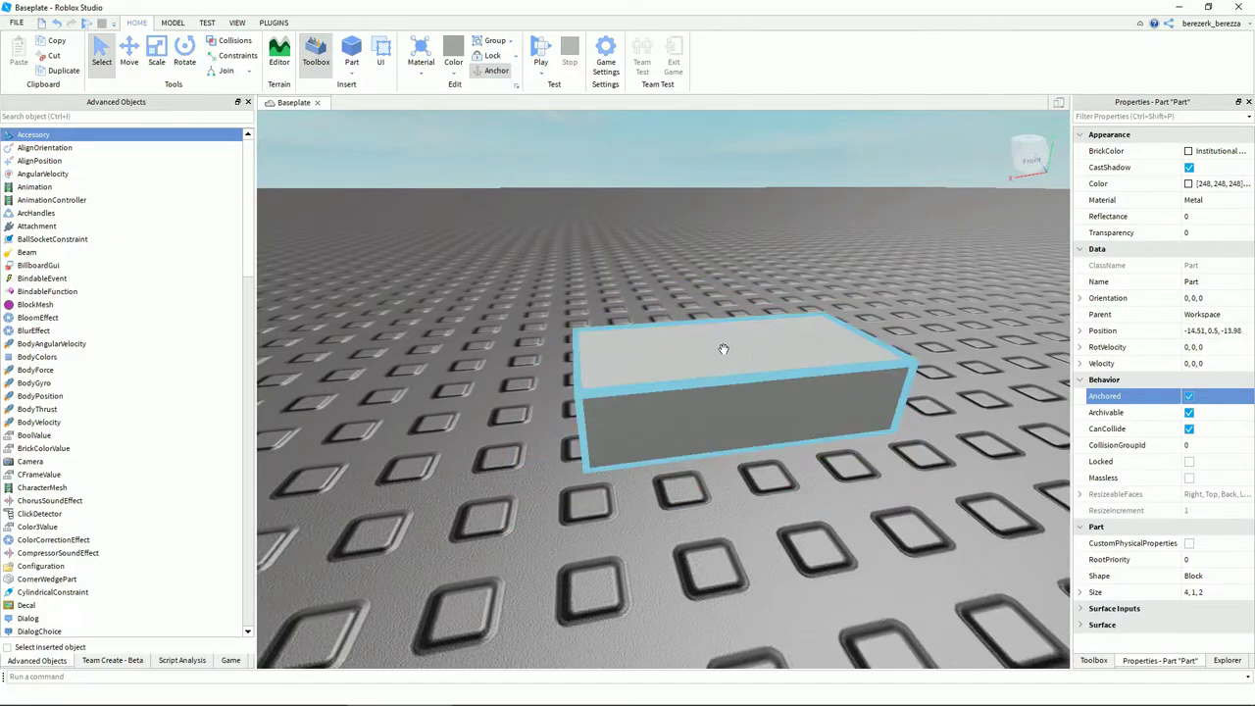
pyautogui.click(128, 49)
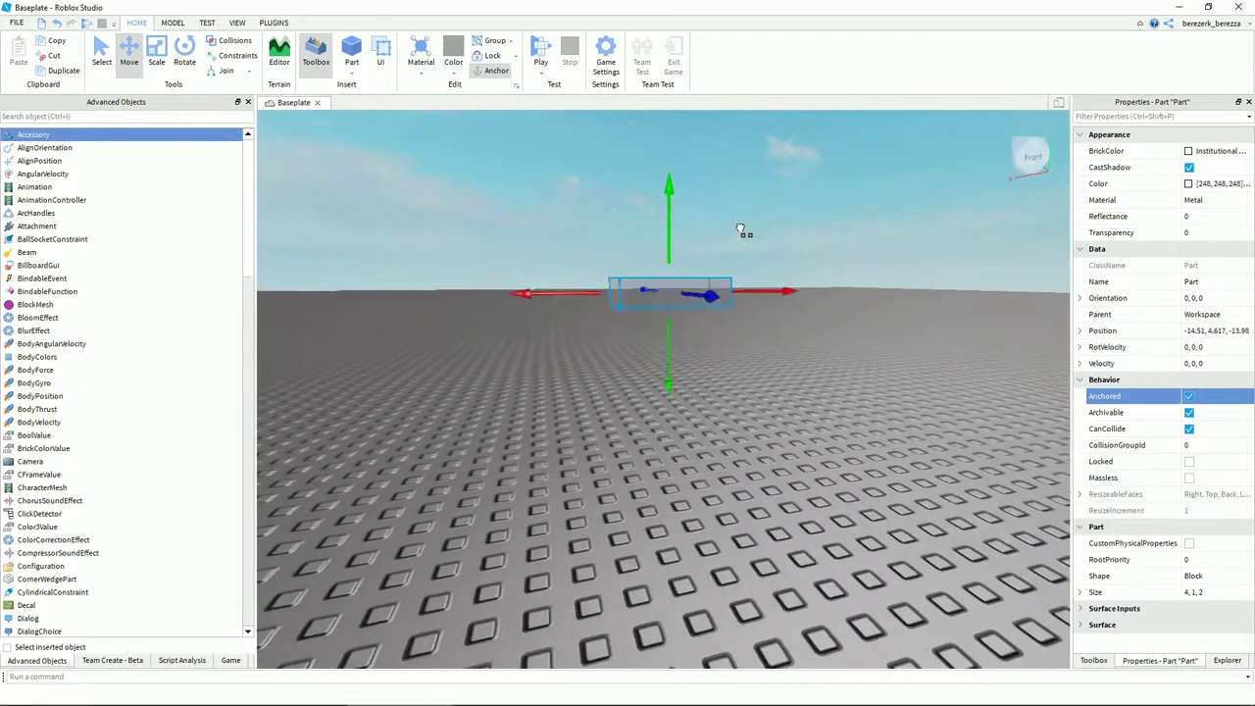
pyautogui.click(680, 336)
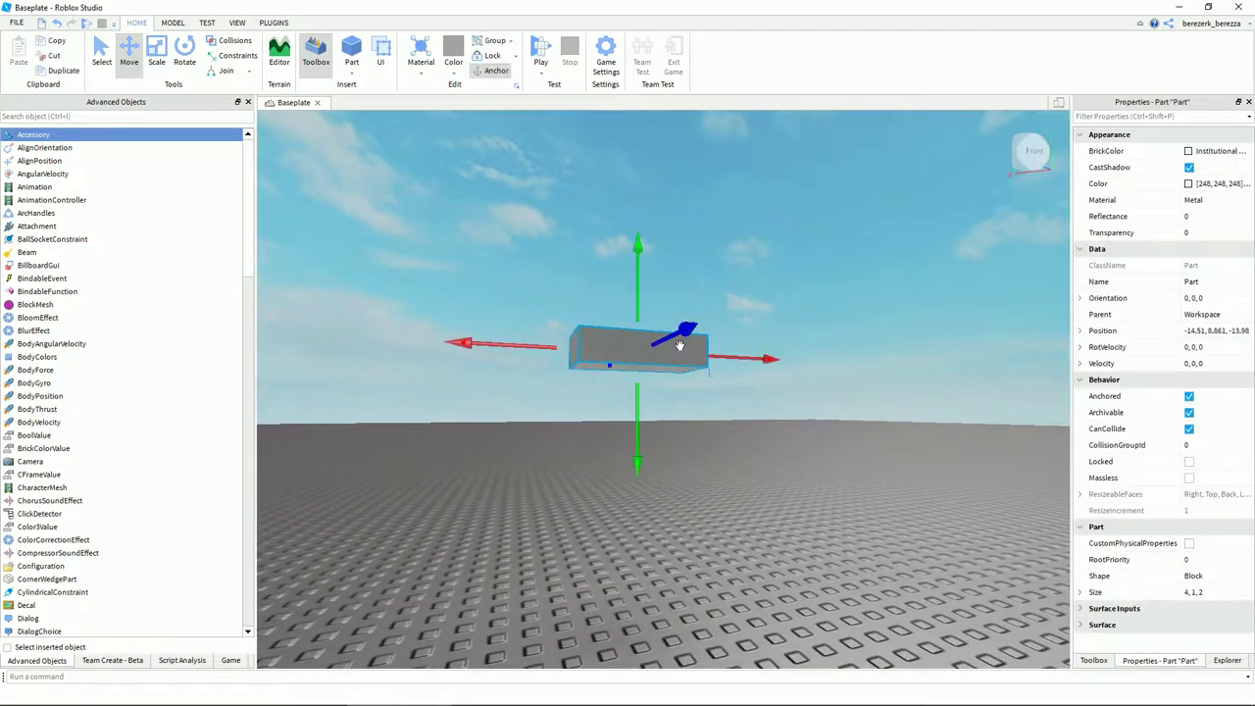
# Switch the floating part's Anchored and CanCollide settings off and back on
pyautogui.click(1190, 398)
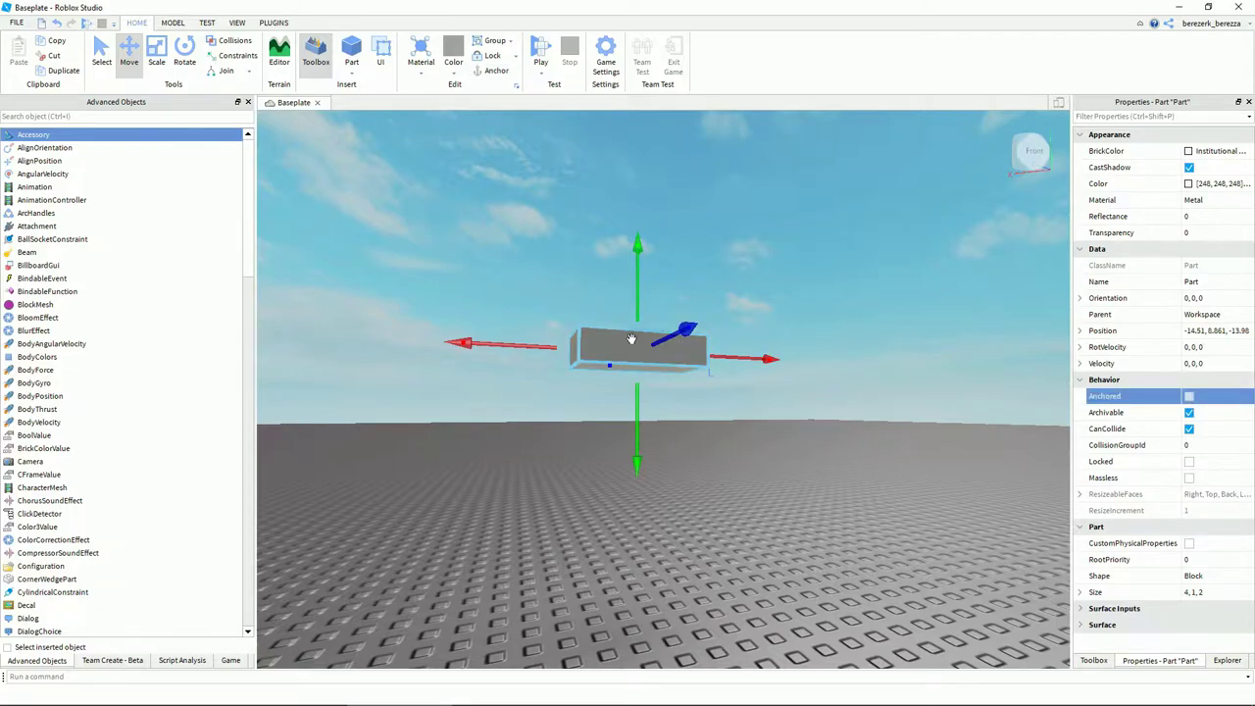
pyautogui.click(1190, 397)
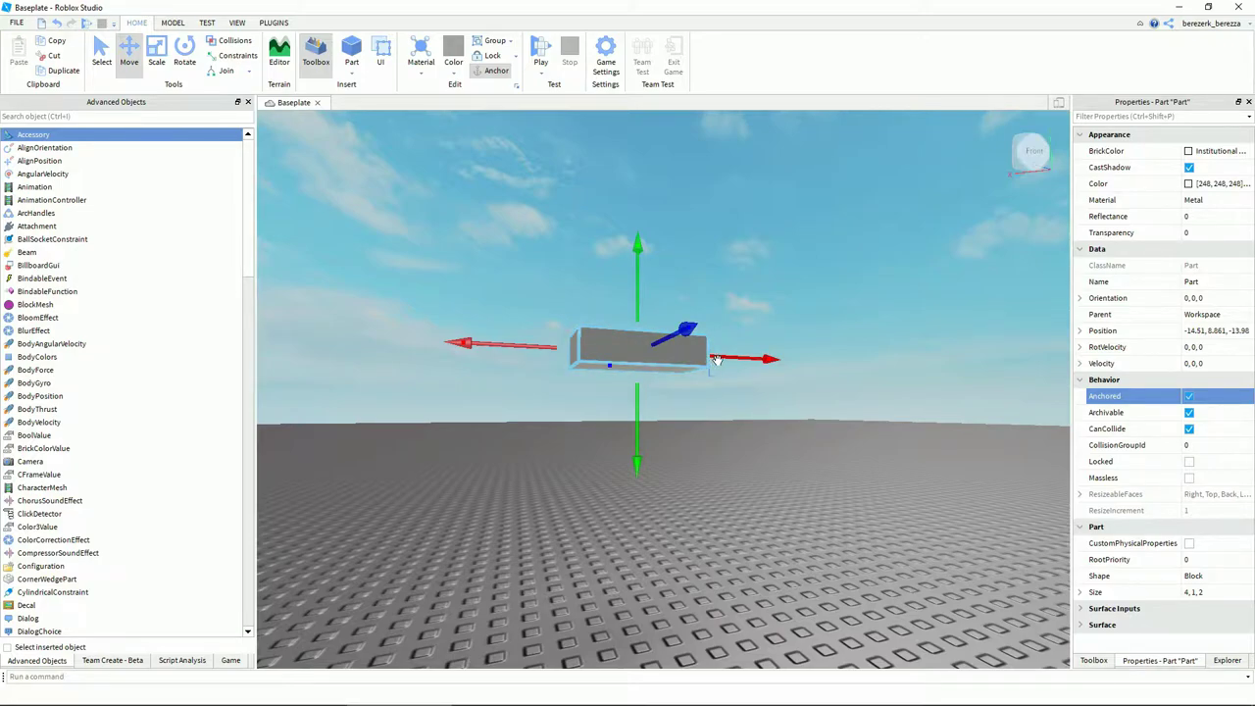
pyautogui.click(1188, 430)
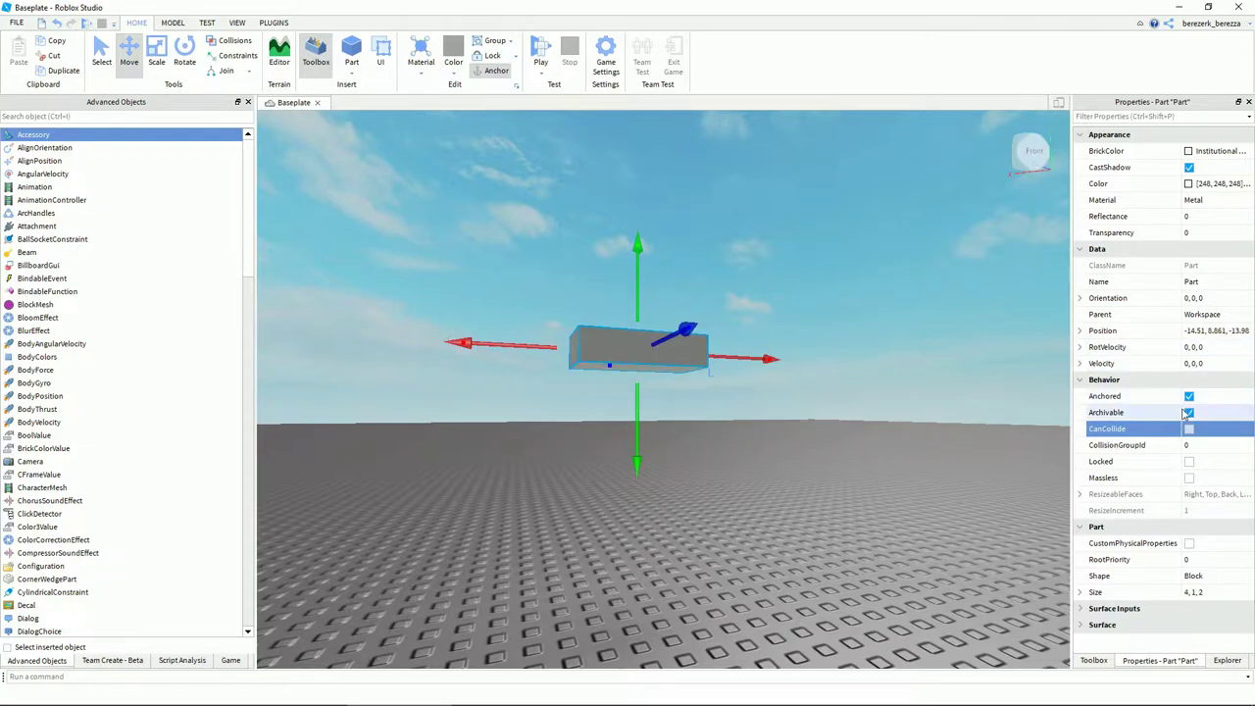
# Lock the part, deselect it, and reselect it through the Explorer to show its properties again
pyautogui.click(1190, 463)
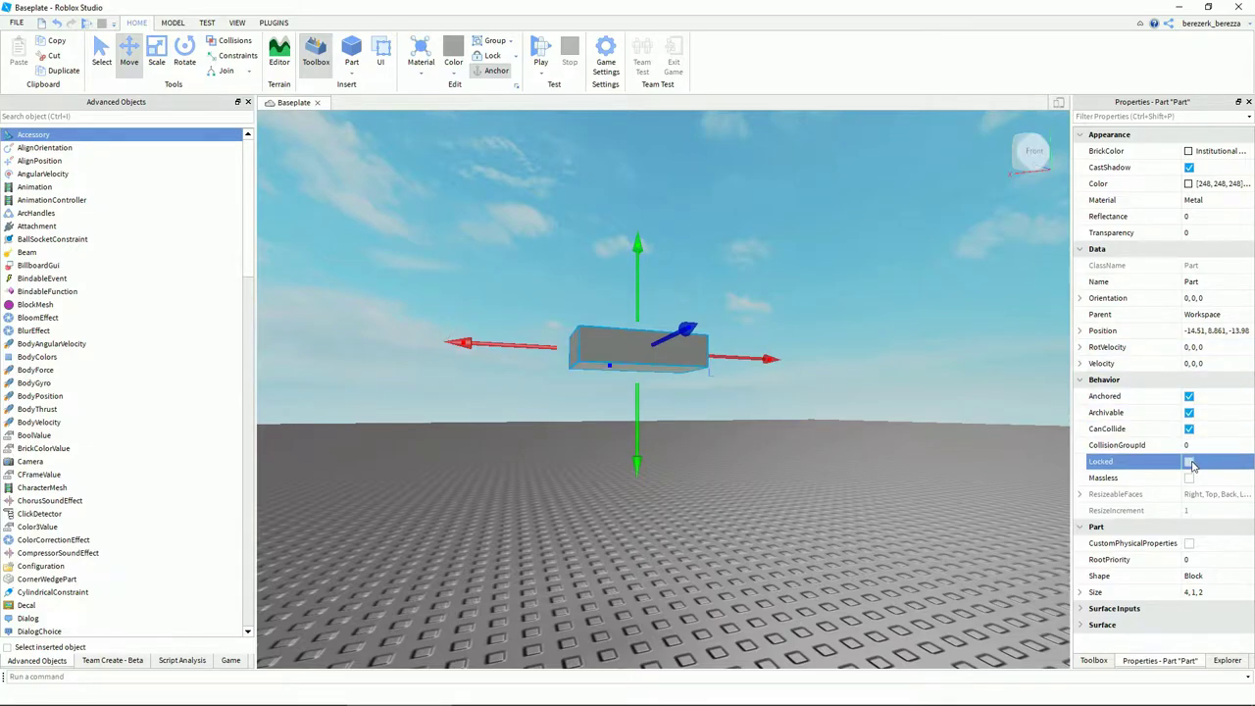
pyautogui.click(807, 367)
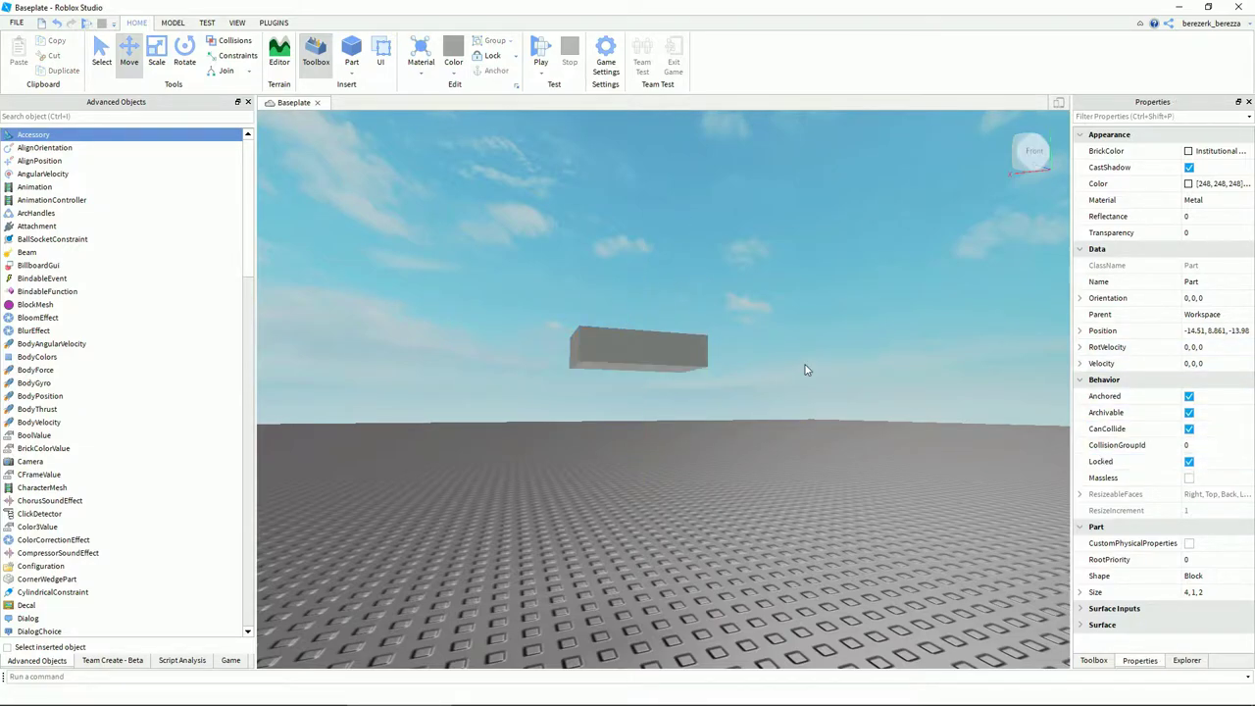
pyautogui.click(1188, 661)
pyautogui.click(1122, 185)
pyautogui.click(1140, 660)
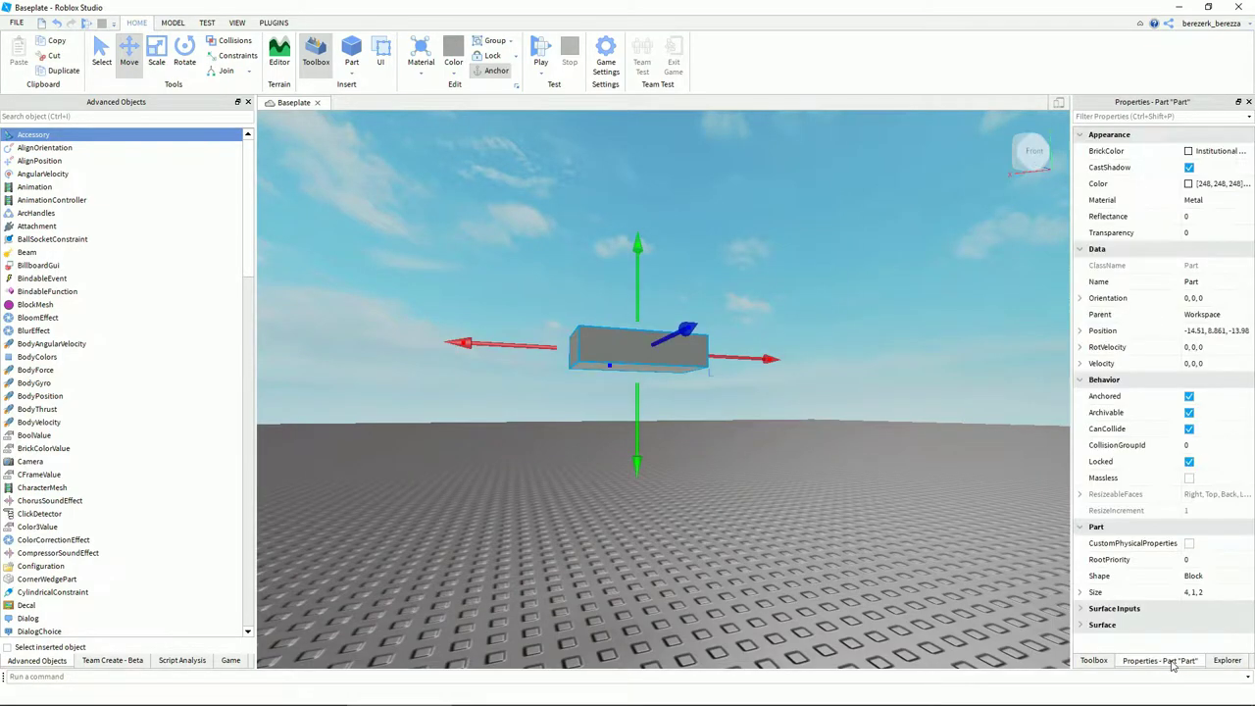
# Unlock the part and set its BackSurface to SteppingMotor
pyautogui.click(1190, 462)
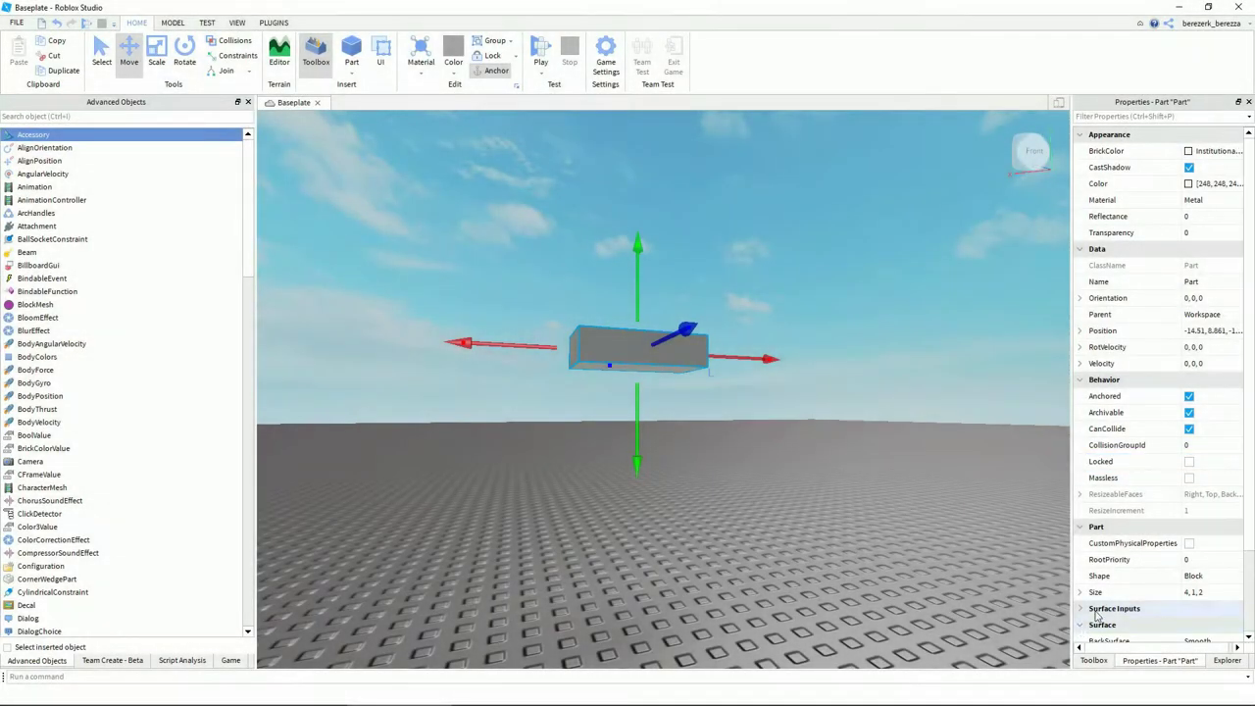
pyautogui.click(1080, 627)
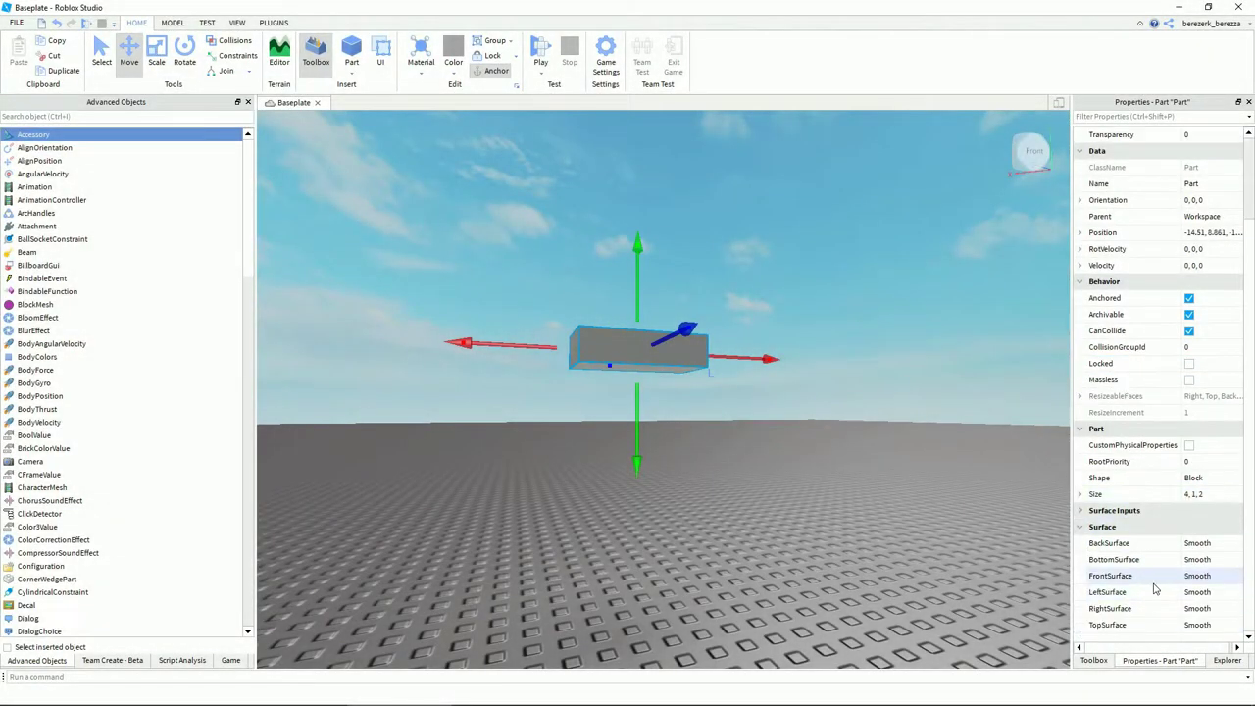
pyautogui.scroll(5, 737, 394)
pyautogui.moveTo(738, 394)
pyautogui.mouseDown(button='right')
pyautogui.moveTo(736, 406)
pyautogui.moveTo(739, 395)
pyautogui.mouseUp(button='right')
pyautogui.click(1212, 546)
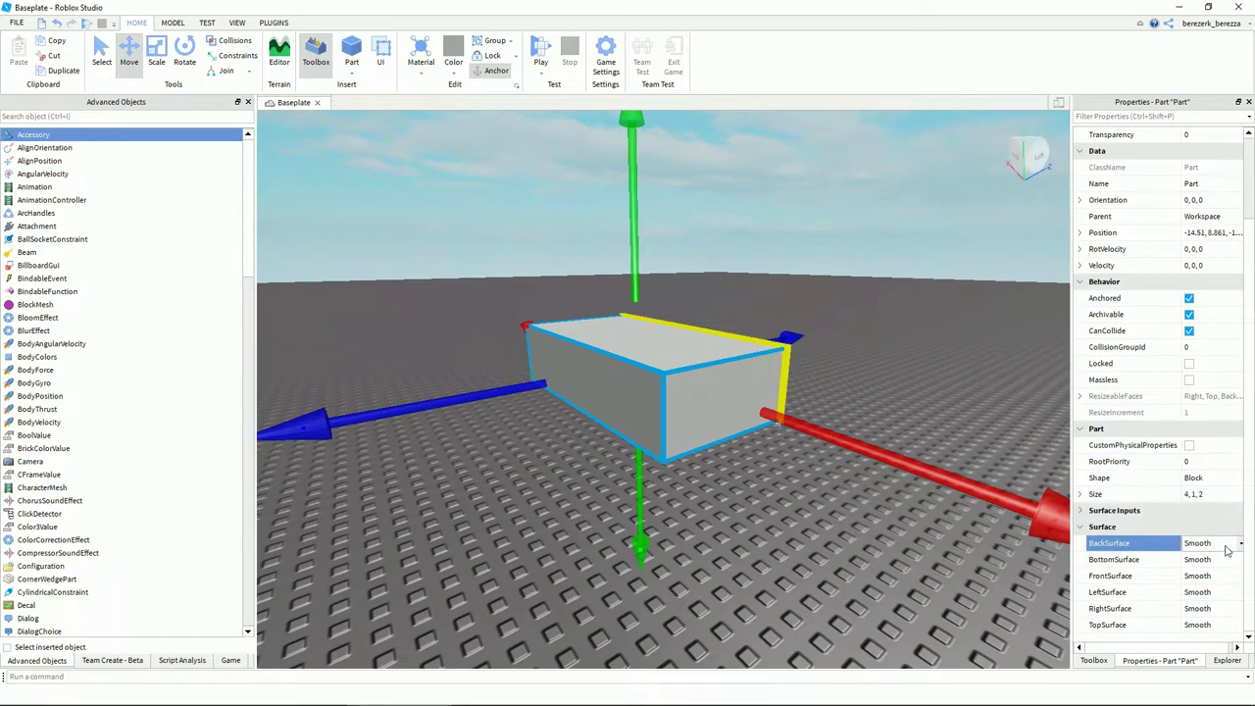
pyautogui.click(1227, 548)
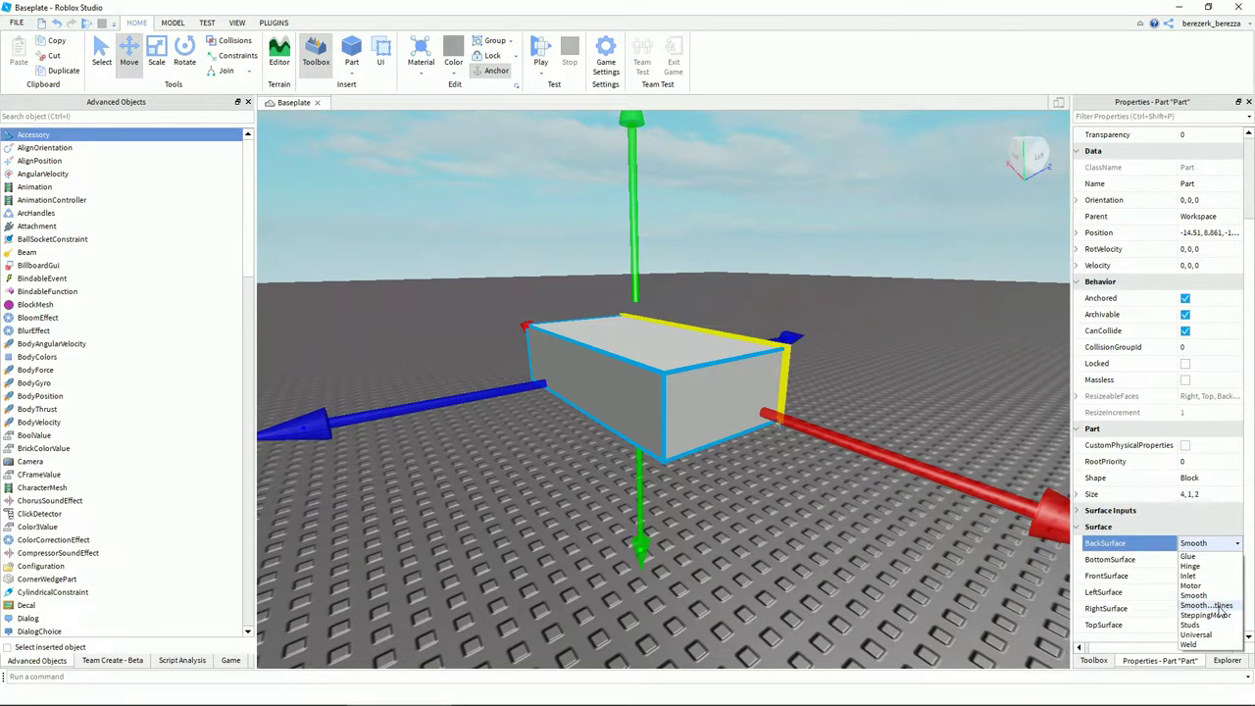
pyautogui.click(1221, 614)
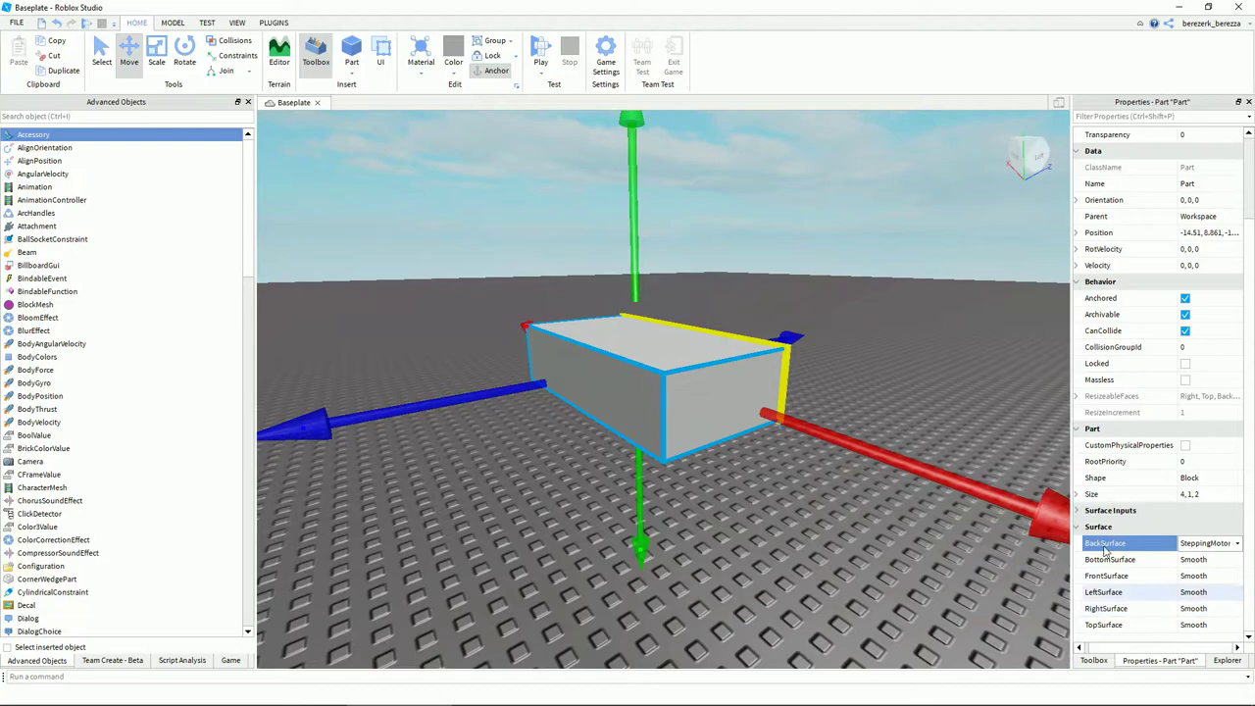
# Try Hinge and Glue as the part's BackSurface, then set it to SmoothNoOutlines
pyautogui.moveTo(944, 472); pyautogui.dragTo(929, 475, button='right')
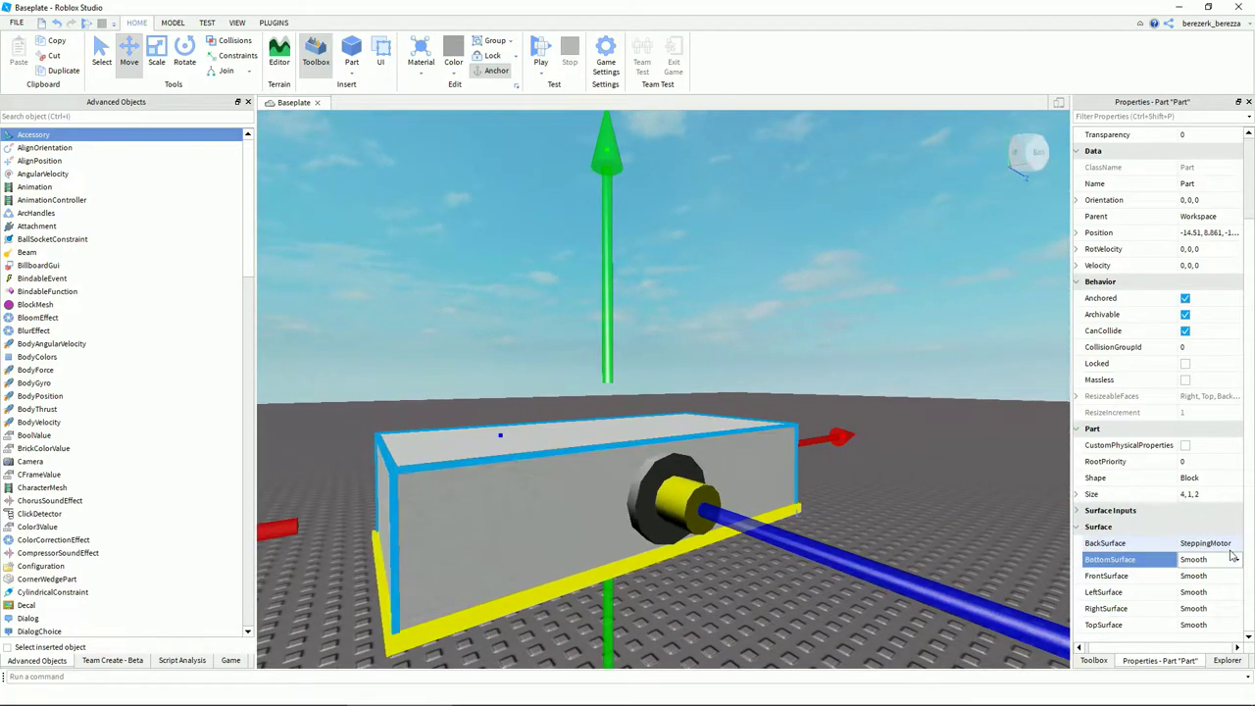
pyautogui.click(1227, 546)
pyautogui.click(1221, 574)
pyautogui.click(1220, 551)
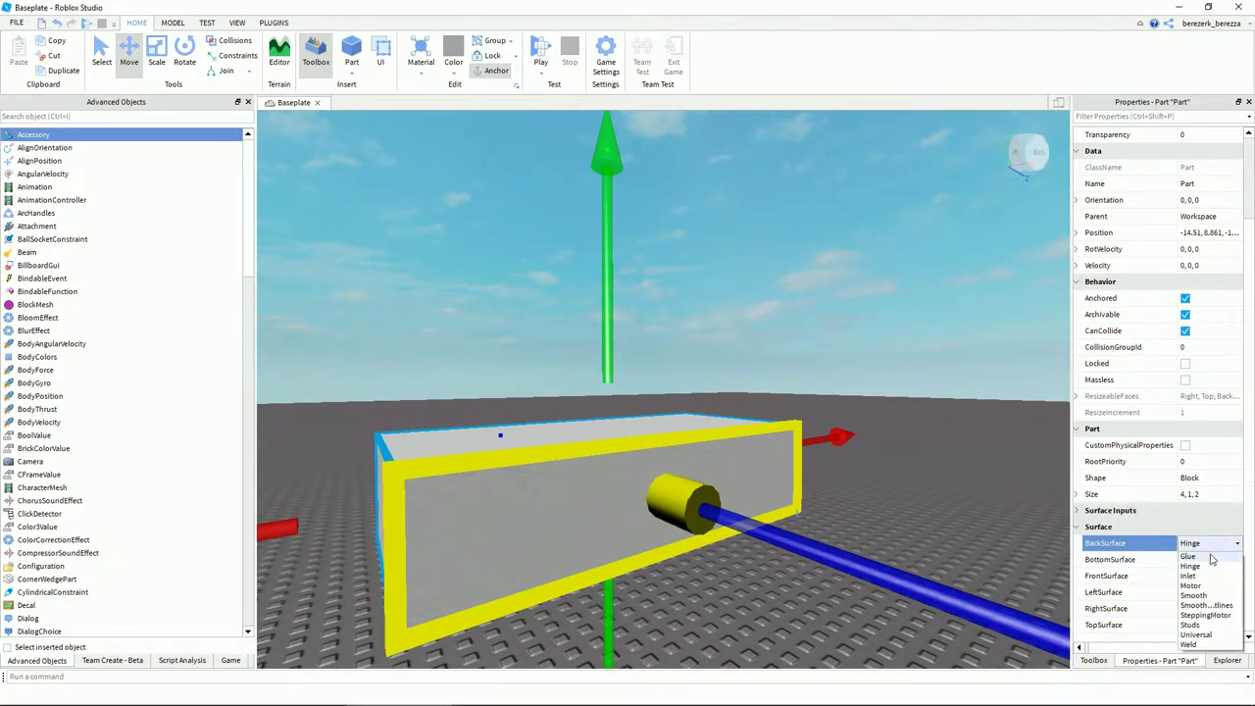
pyautogui.click(1216, 557)
pyautogui.click(1221, 545)
pyautogui.click(1220, 606)
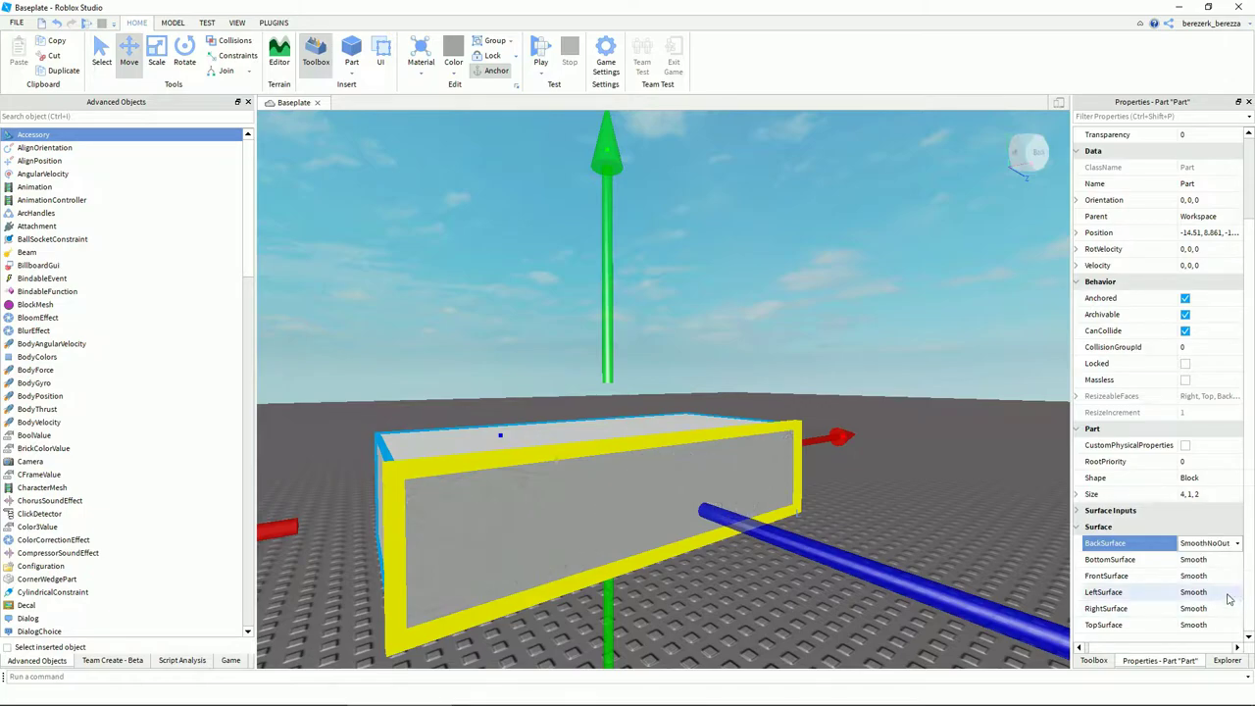
# Choose surface types for the part's RightSurface and TopSurface
pyautogui.click(1195, 624)
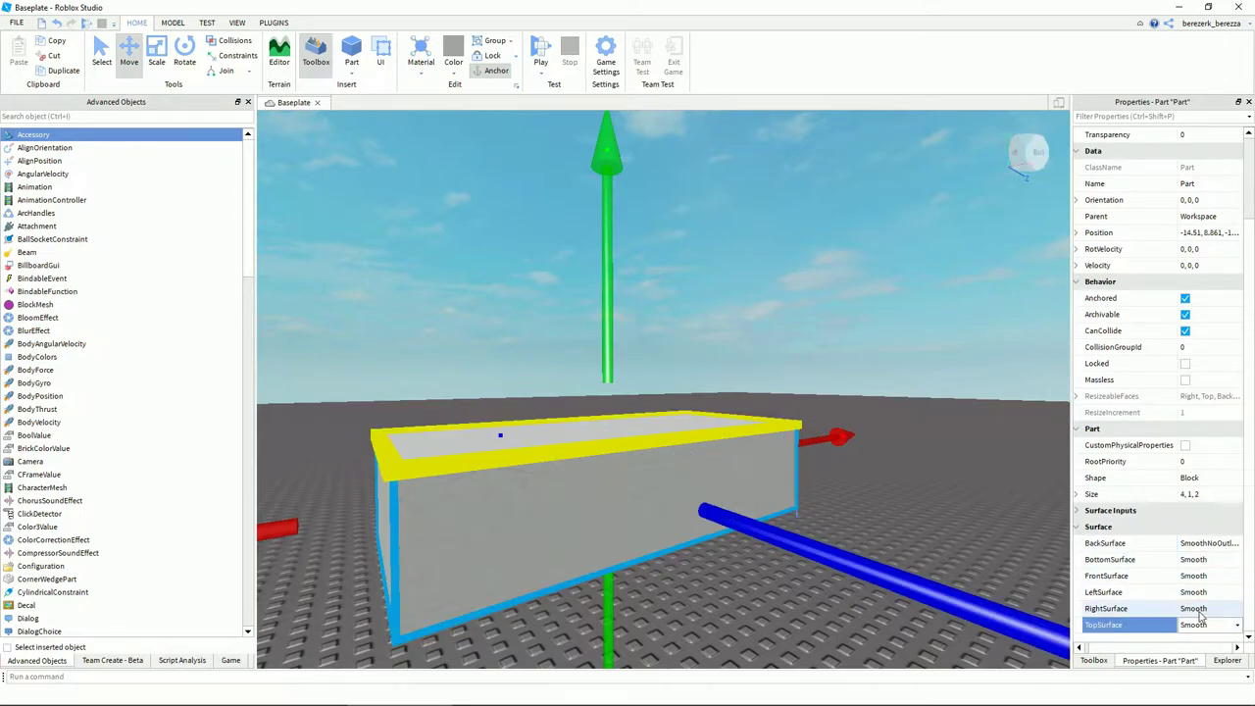
pyautogui.click(1197, 608)
pyautogui.click(1220, 608)
pyautogui.click(1222, 567)
pyautogui.click(1194, 624)
pyautogui.click(1221, 624)
pyautogui.click(1215, 616)
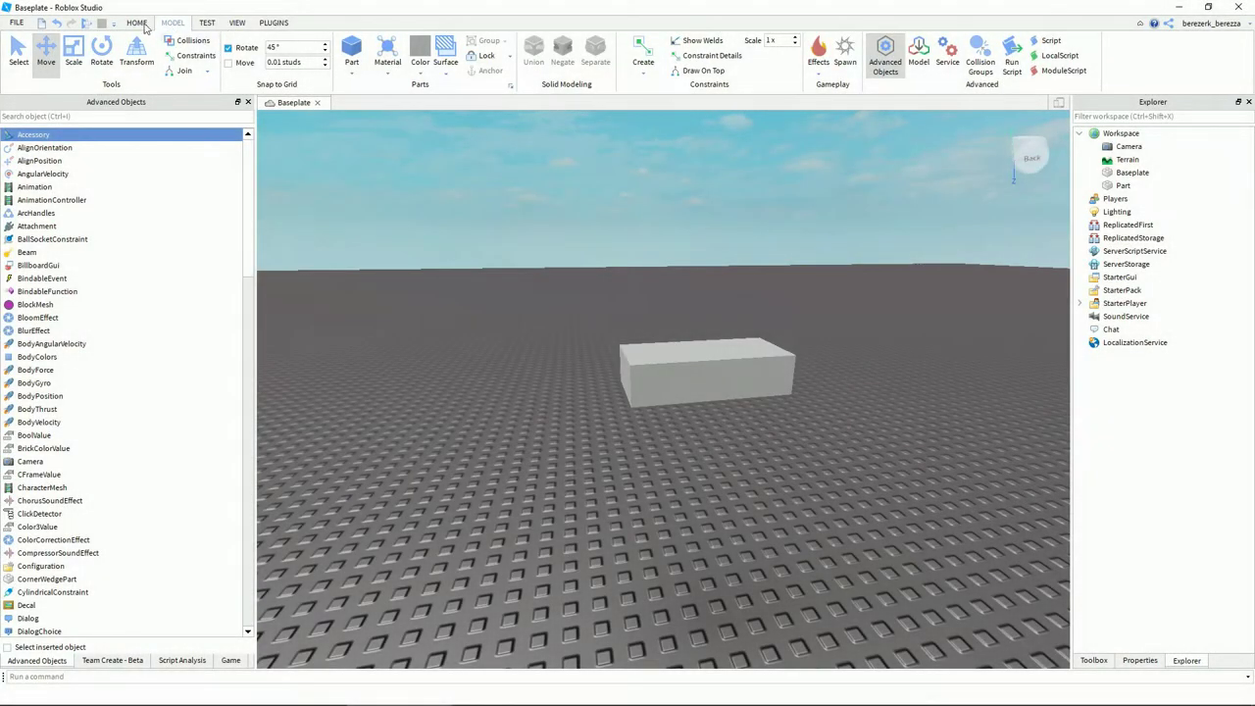
# Move the part freely to another spot on the baseplate with the Select tool
pyautogui.moveTo(517, 216); pyautogui.dragTo(549, 273, button='right')
pyautogui.scroll(2, 517, 216)
pyautogui.scroll(-2, 594, 280)
pyautogui.click(21, 45)
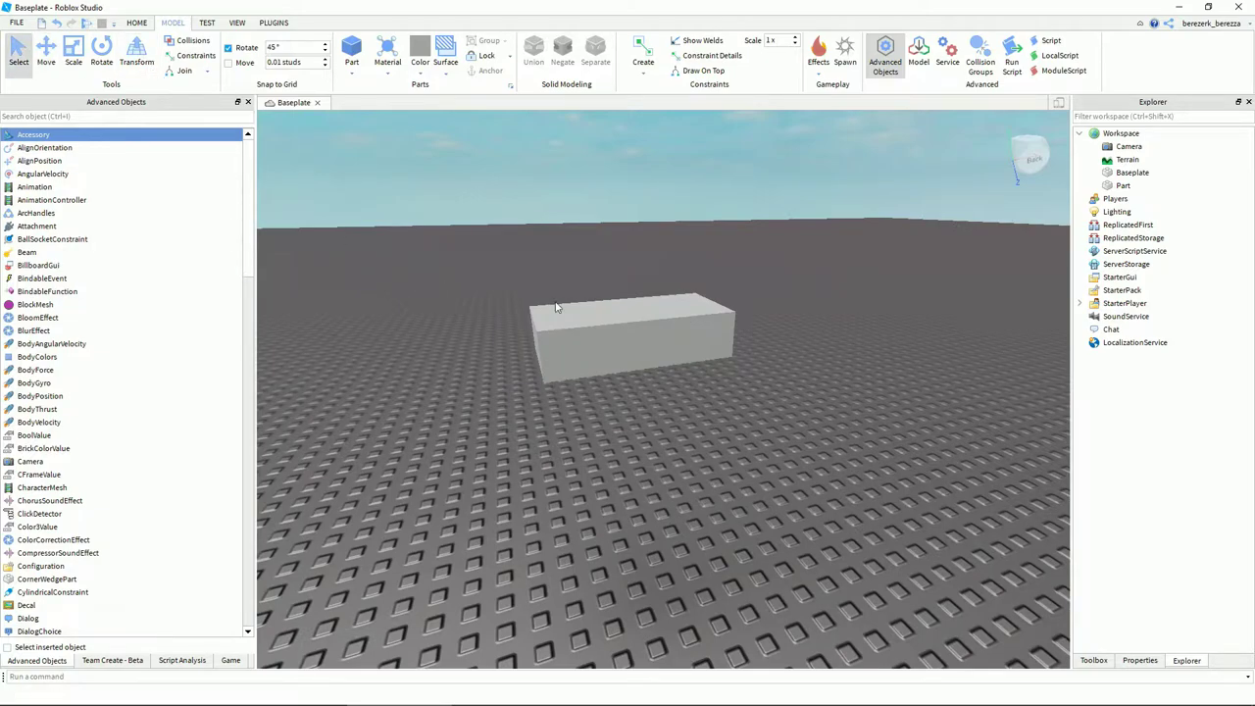
pyautogui.moveTo(556, 304); pyautogui.dragTo(648, 477)
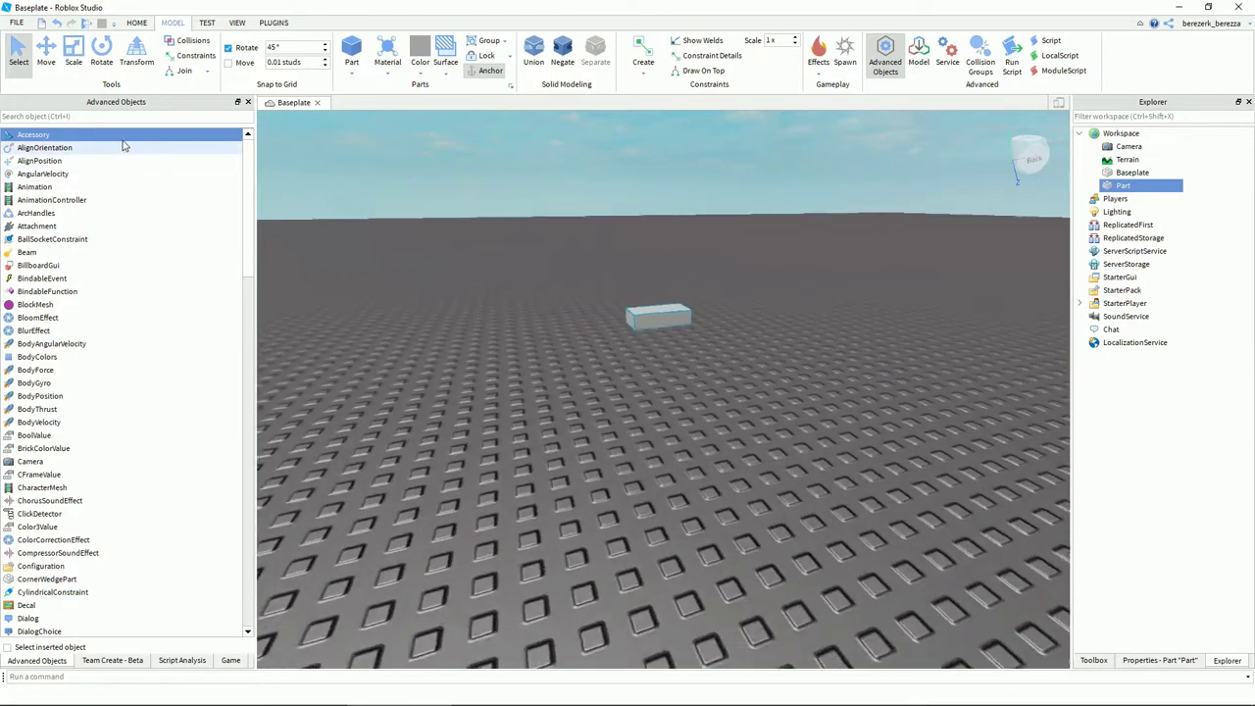
# Slide the part back and forth along its red axis with the Move tool, using 5-stud snapping, then no move snapping
pyautogui.click(46, 51)
pyautogui.scroll(4, 528, 251)
pyautogui.moveTo(529, 251); pyautogui.dragTo(533, 252, button='right')
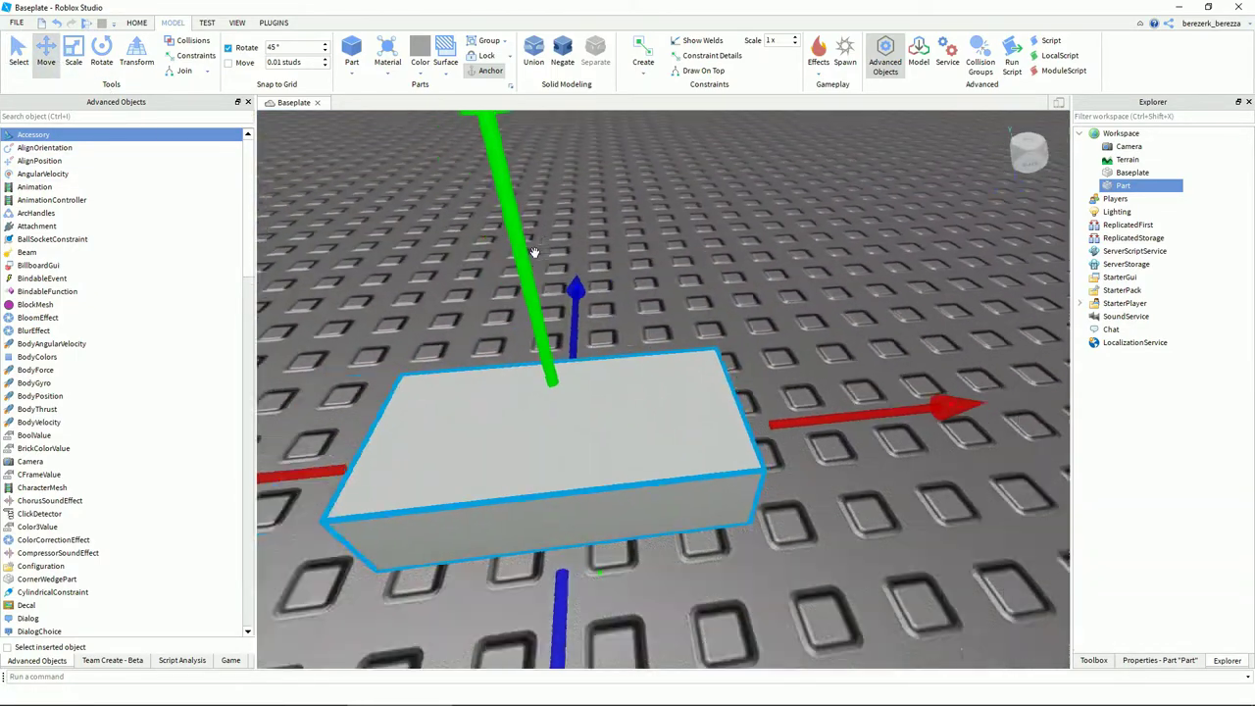
pyautogui.scroll(-3, 500, 415)
pyautogui.moveTo(489, 427); pyautogui.dragTo(491, 450)
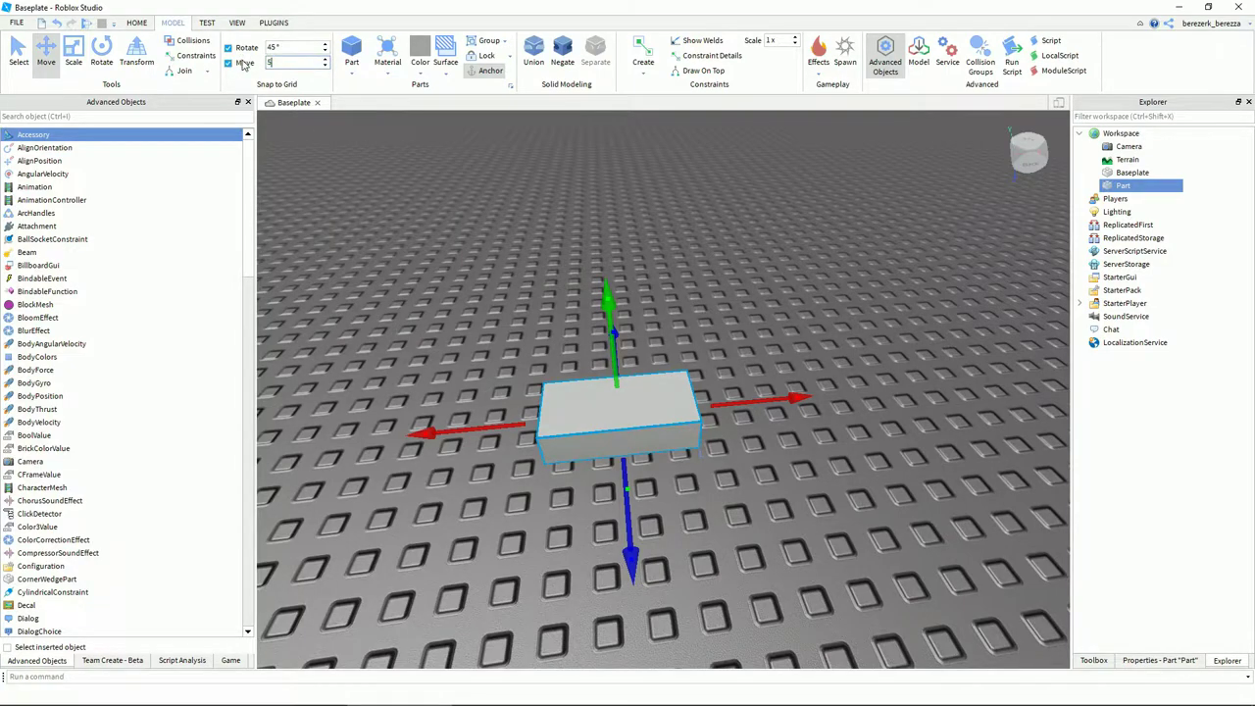
pyautogui.moveTo(745, 398); pyautogui.dragTo(914, 383)
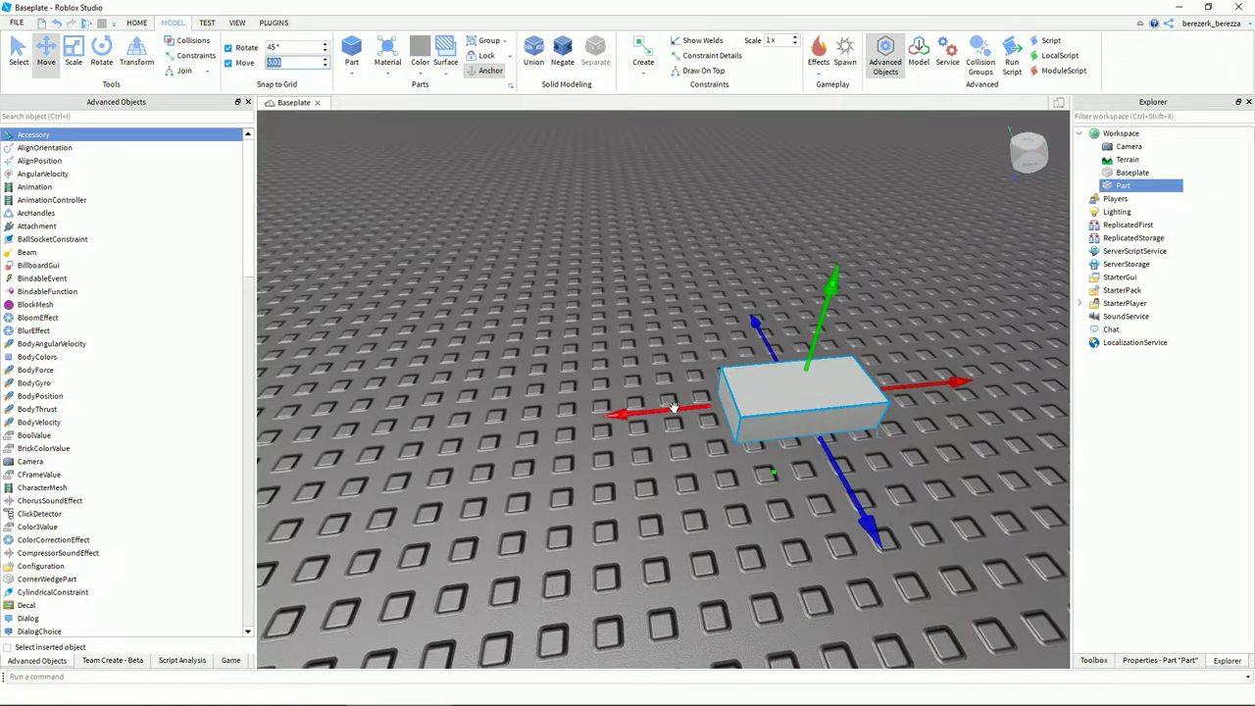
pyautogui.moveTo(674, 407); pyautogui.dragTo(486, 363)
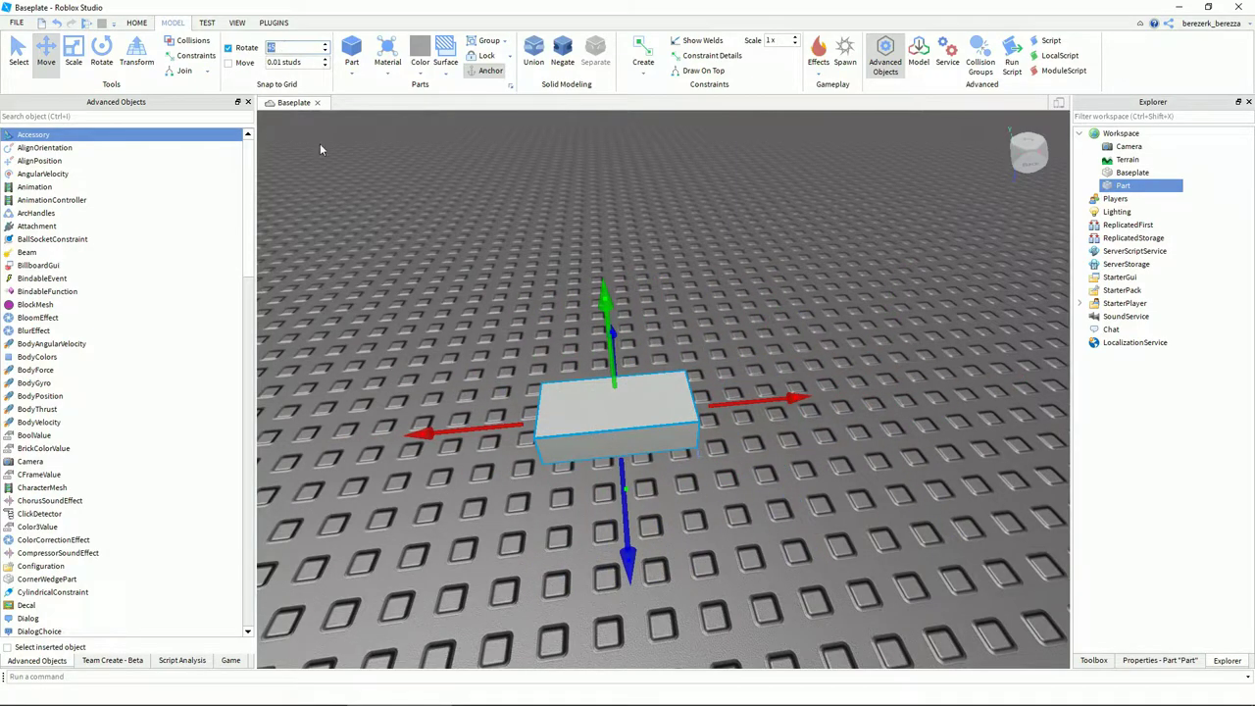
# Rotate the part a quarter turn about its vertical axis, then turn it back with the rotation snap set to 5°
pyautogui.click(320, 143)
pyautogui.click(101, 49)
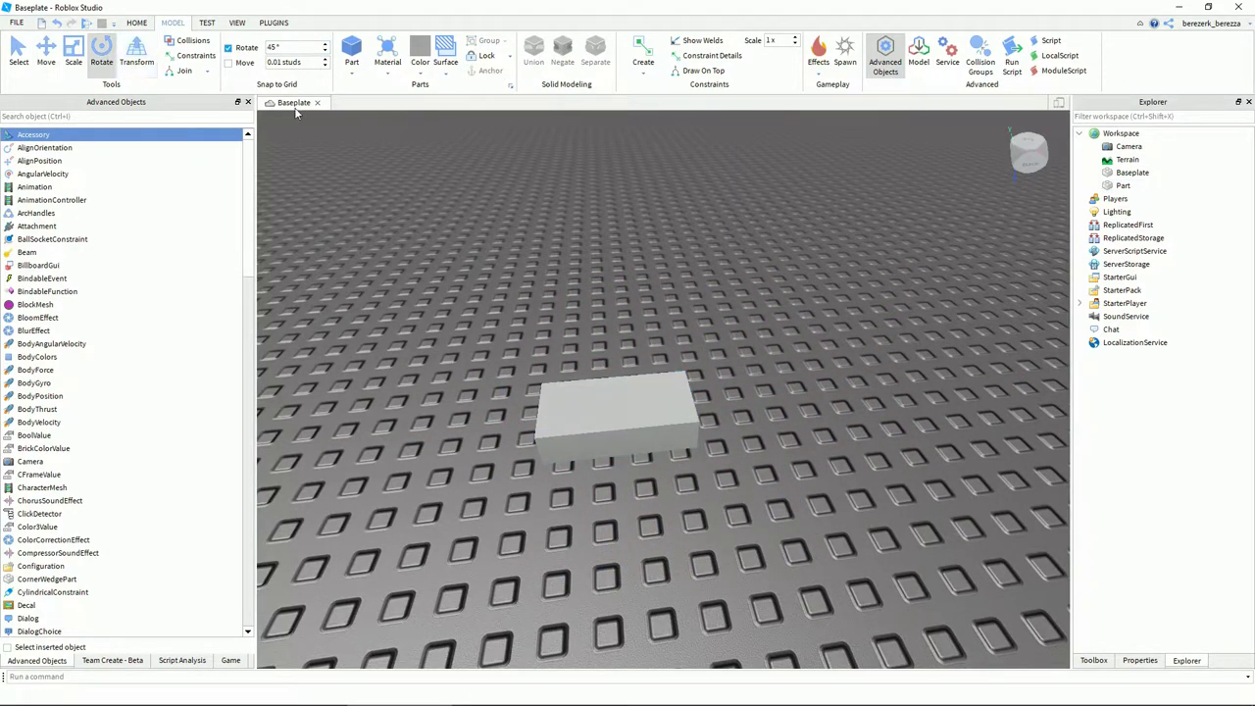
pyautogui.click(554, 392)
pyautogui.moveTo(445, 429); pyautogui.dragTo(683, 487)
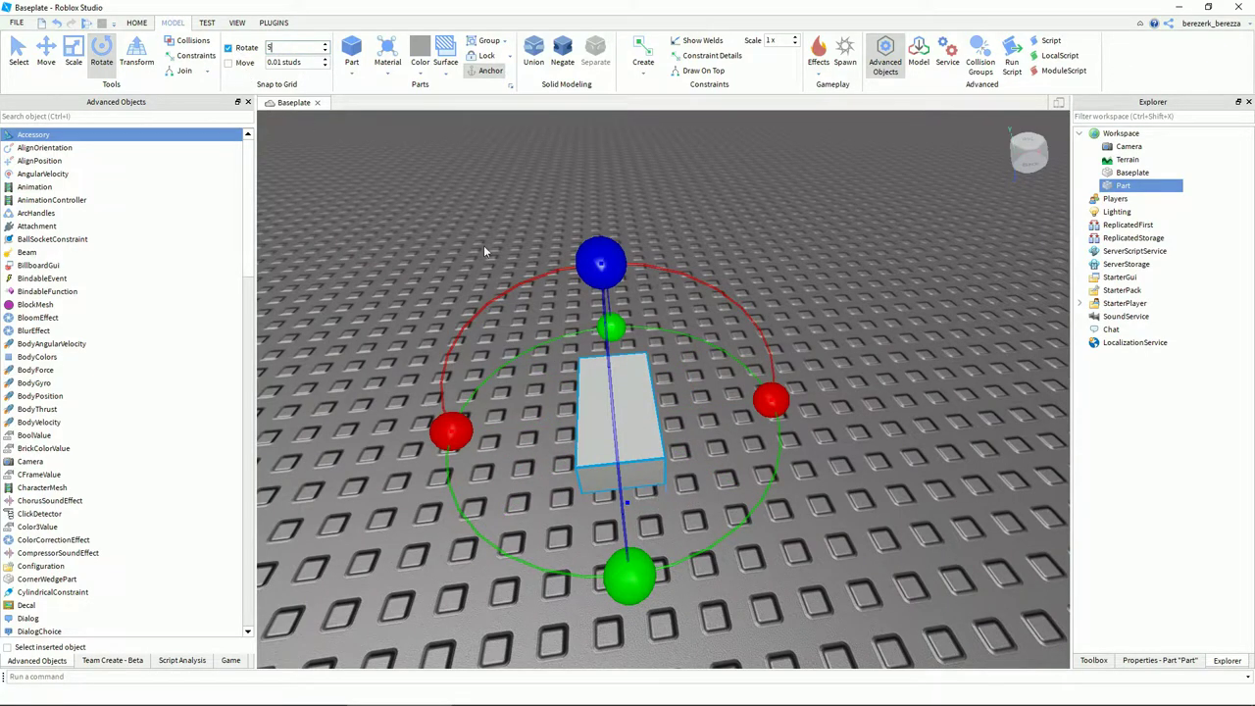
pyautogui.moveTo(608, 327); pyautogui.dragTo(450, 431)
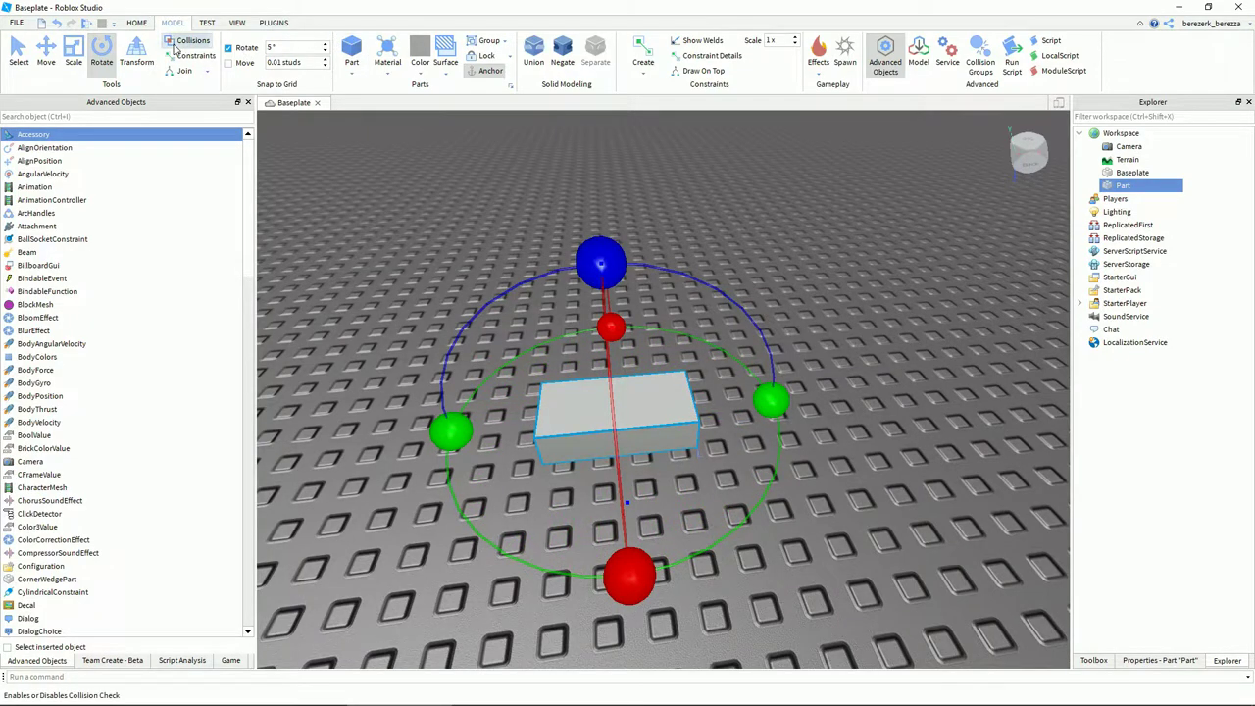
# Move the part along its vertical axis with the Move tool, first with Collisions on and then with it off
pyautogui.click(20, 57)
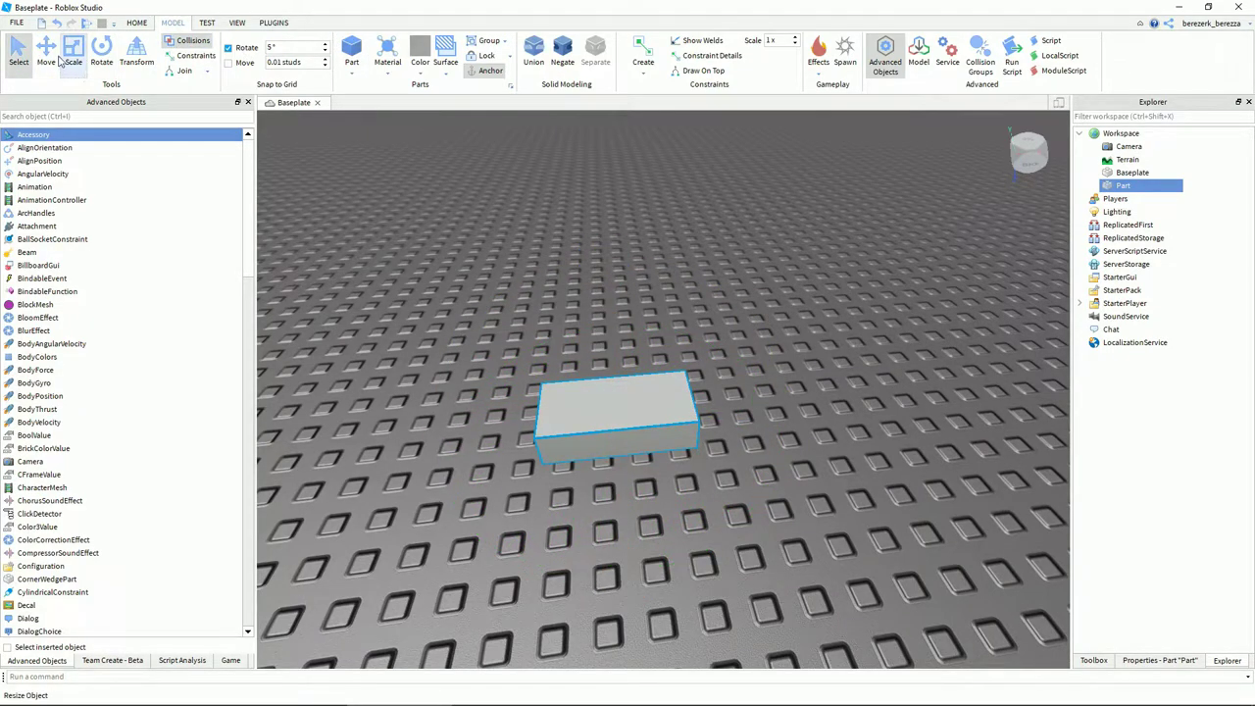
pyautogui.click(49, 56)
pyautogui.moveTo(294, 196); pyautogui.dragTo(514, 344, button='right')
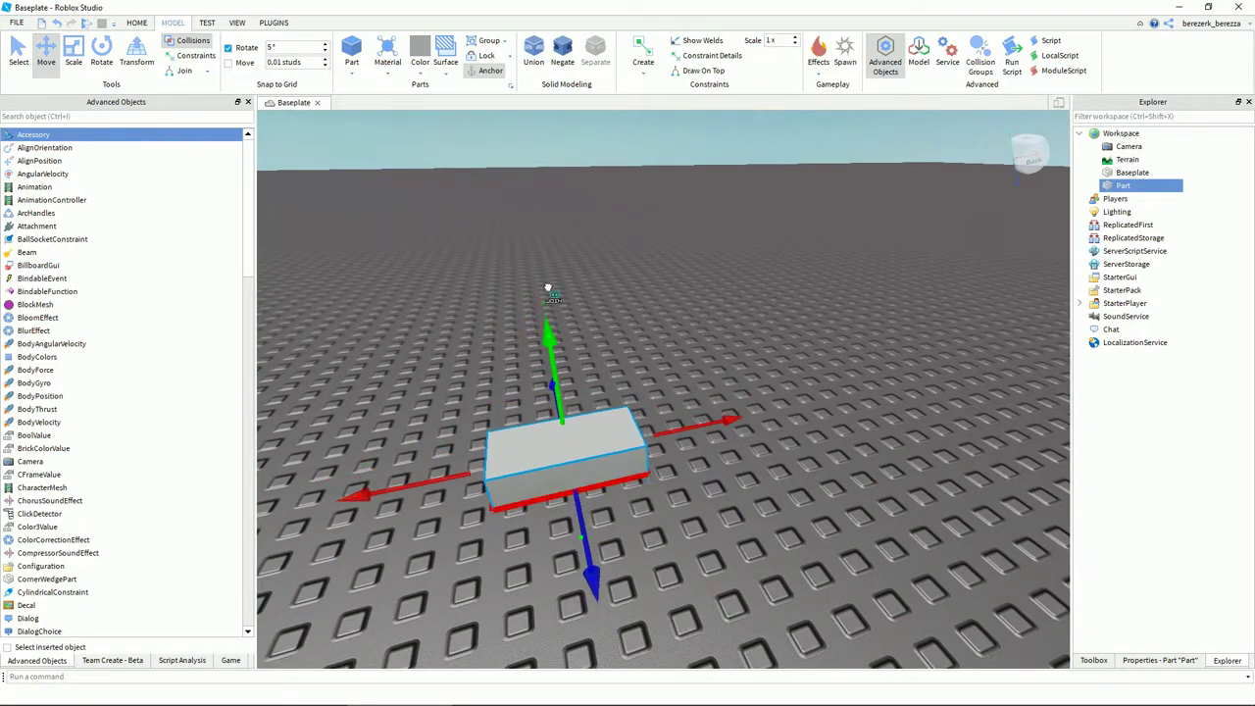
pyautogui.moveTo(548, 288); pyautogui.dragTo(480, 373)
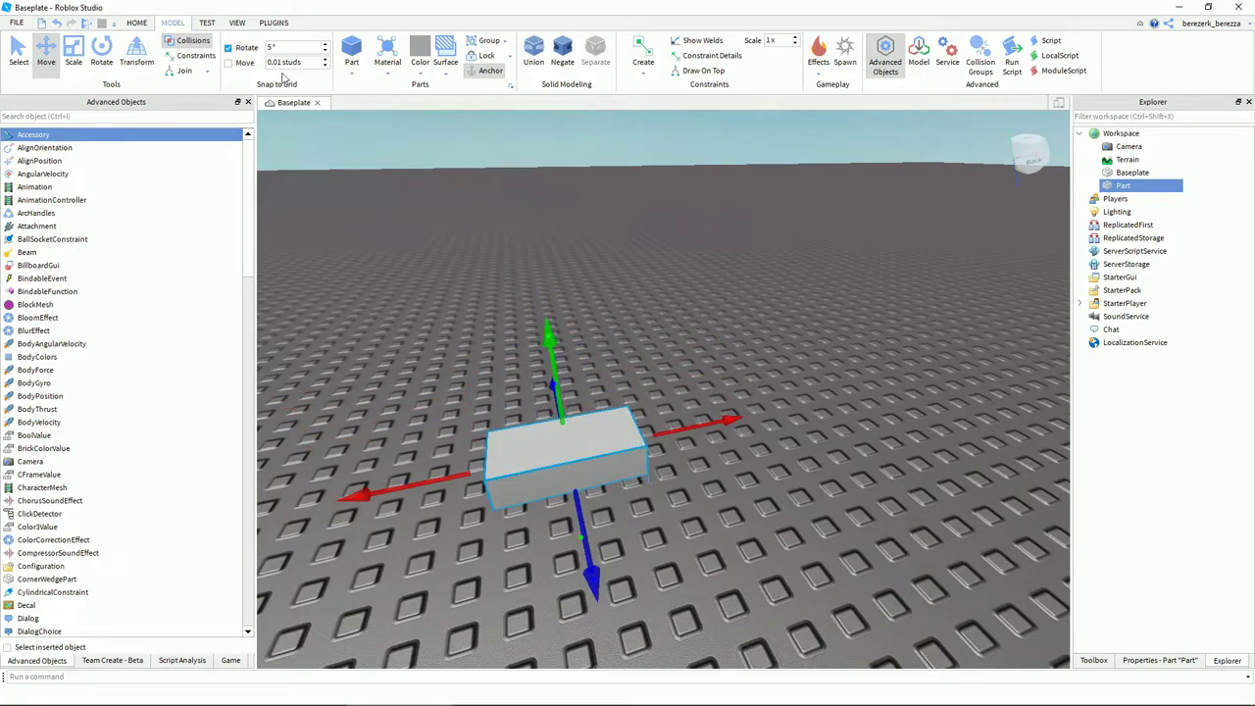
pyautogui.click(208, 49)
pyautogui.moveTo(549, 338)
pyautogui.mouseDown()
pyautogui.moveTo(559, 400)
pyautogui.moveTo(557, 324)
pyautogui.moveTo(559, 365)
pyautogui.moveTo(563, 332)
pyautogui.mouseUp()
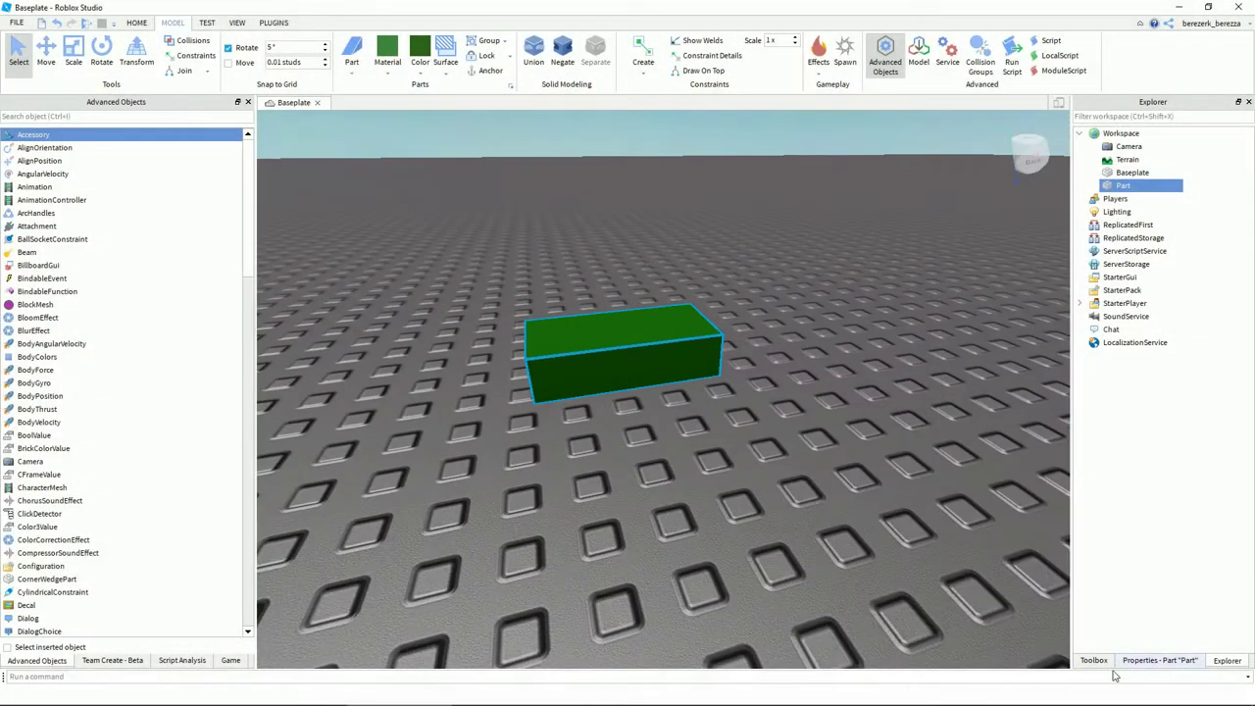
# Glance at the Toolbox inventory, then add a Fire effect to the green part
pyautogui.click(1094, 661)
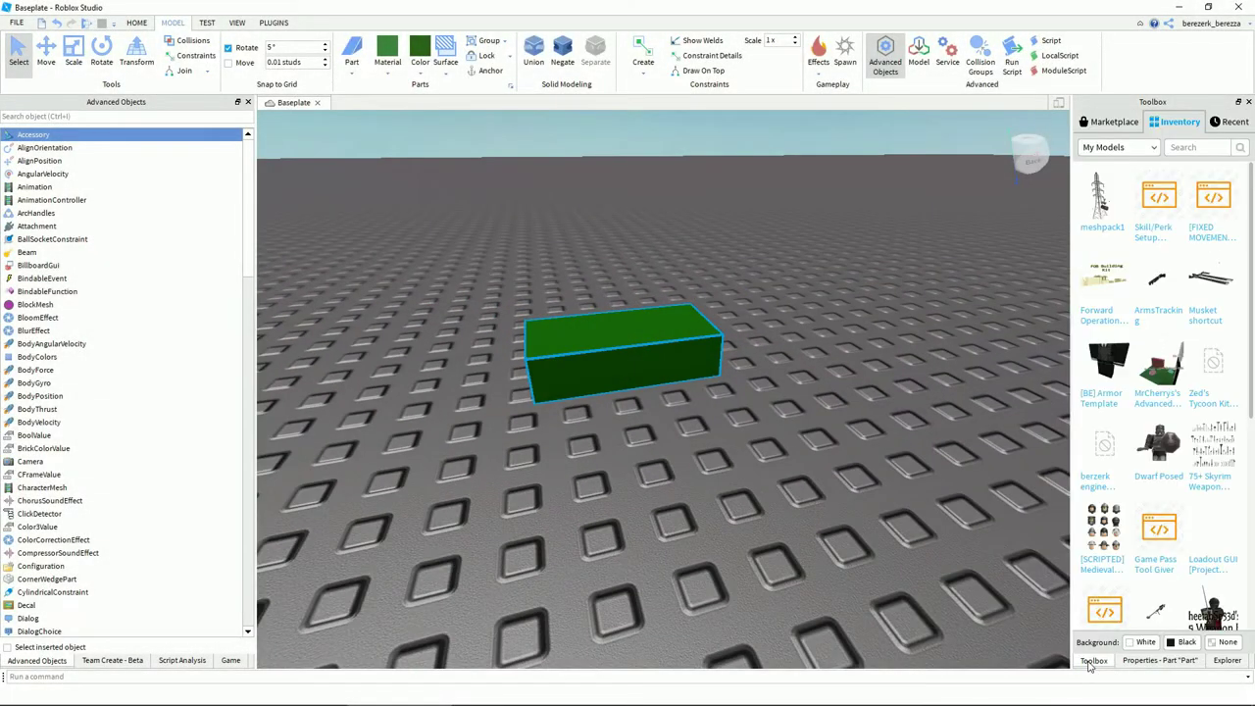
pyautogui.click(1227, 661)
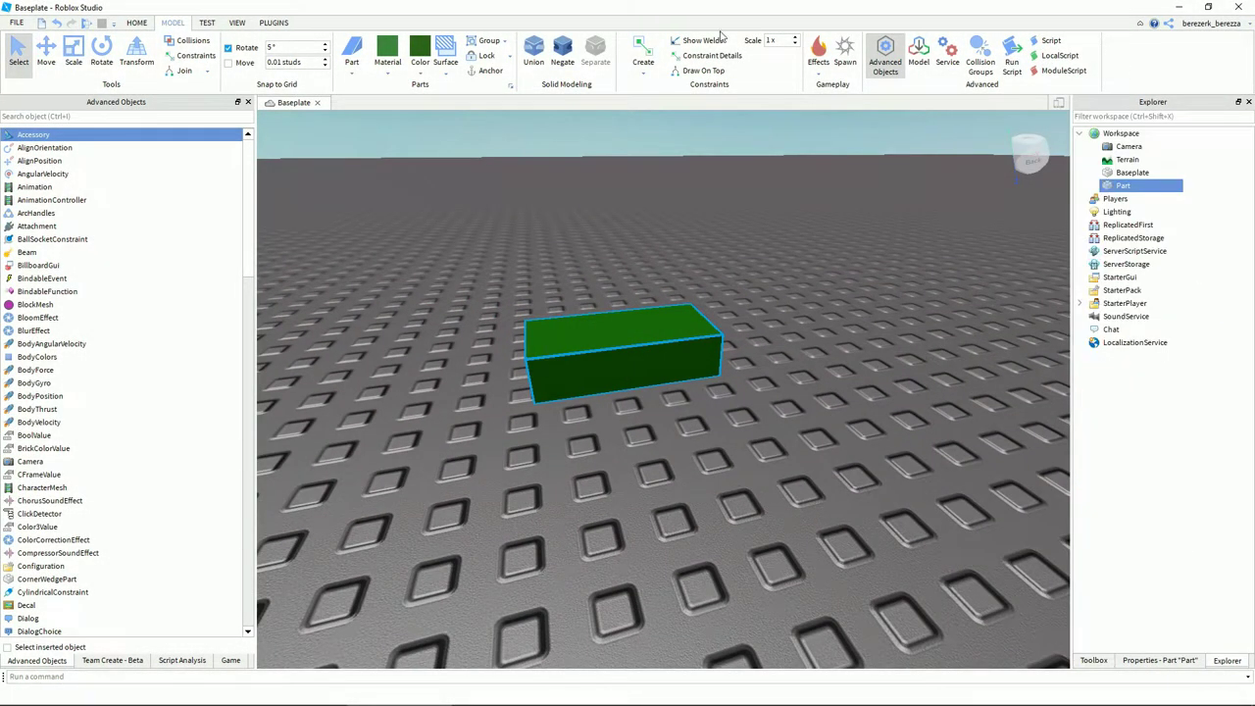
pyautogui.click(820, 62)
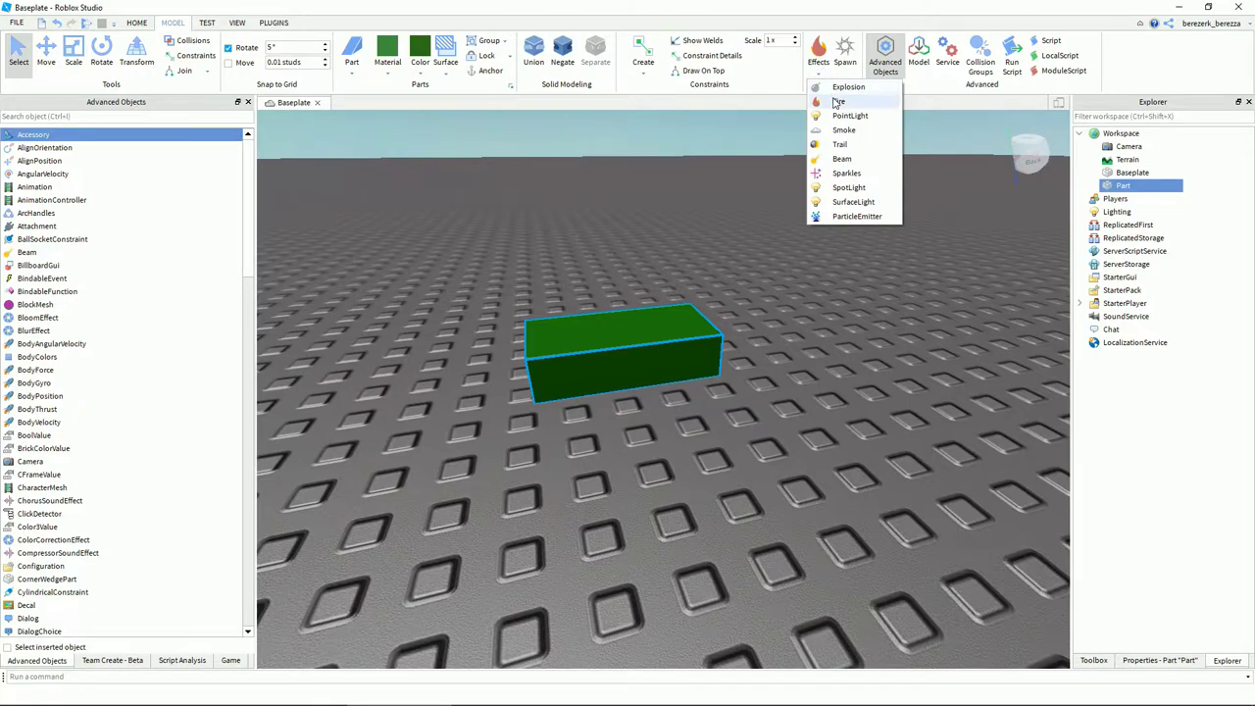
pyautogui.click(837, 102)
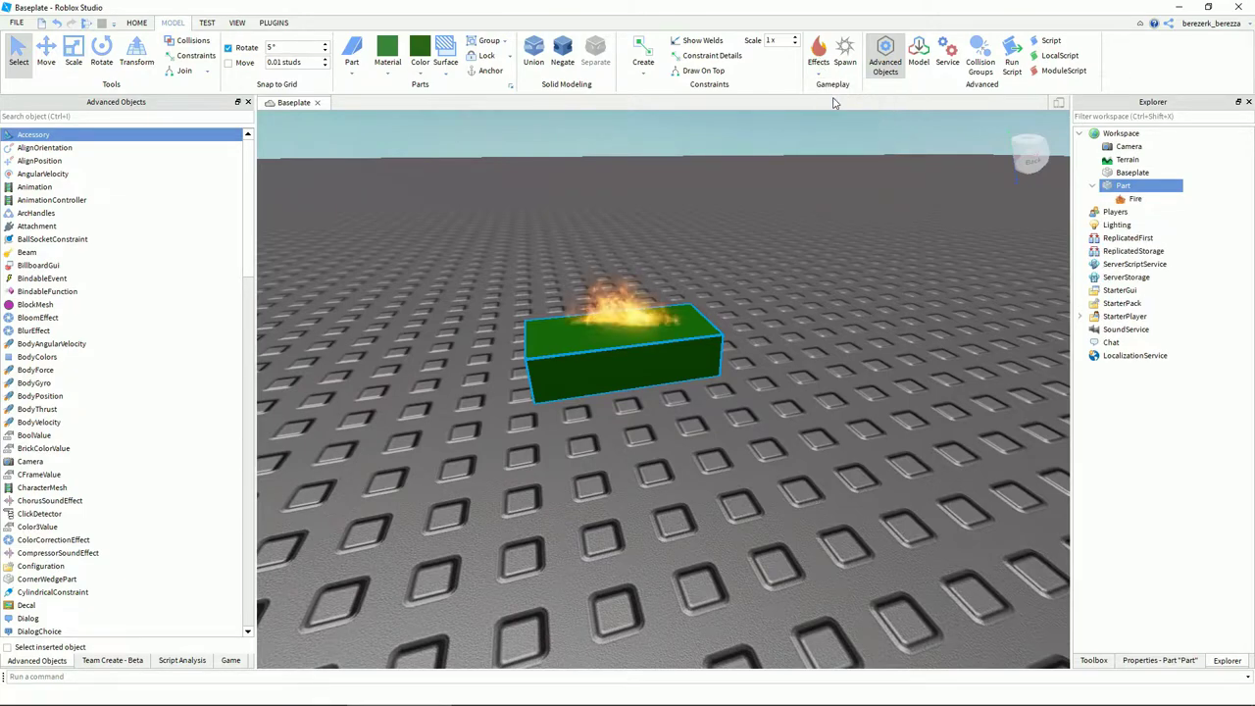
# Set the Fire effect's Heat to 25 and its Size to 100
pyautogui.click(1133, 199)
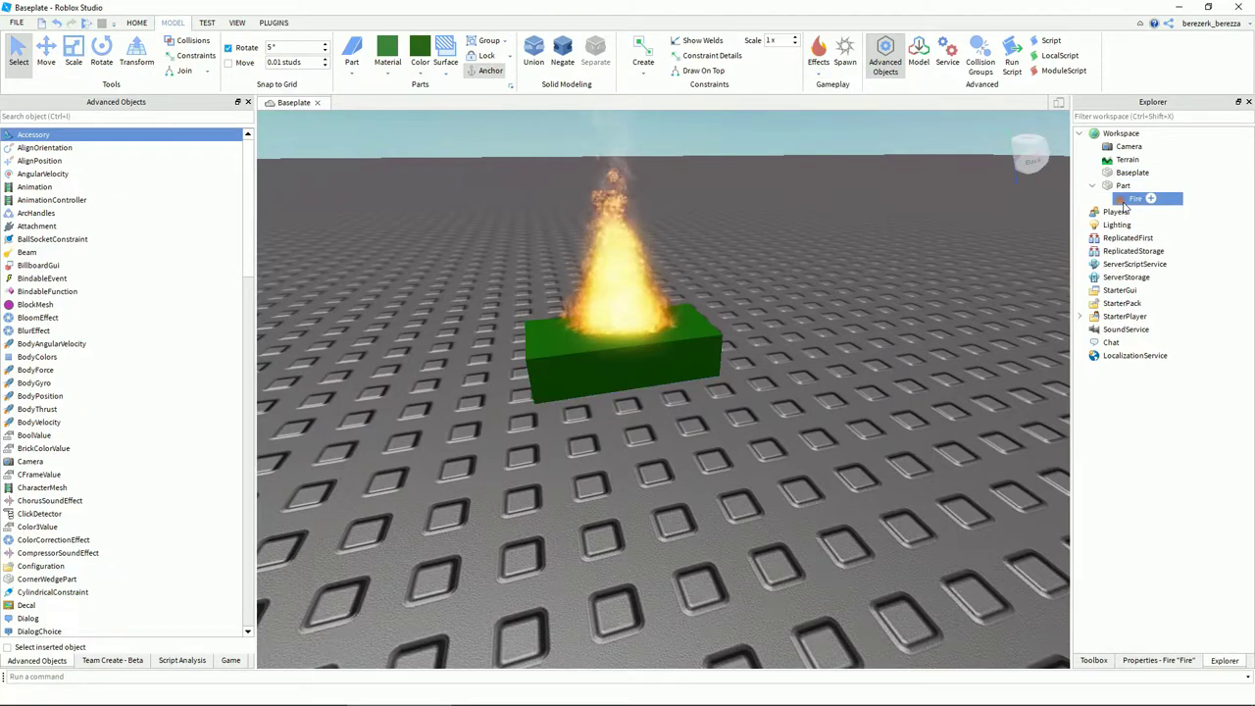
pyautogui.click(1183, 660)
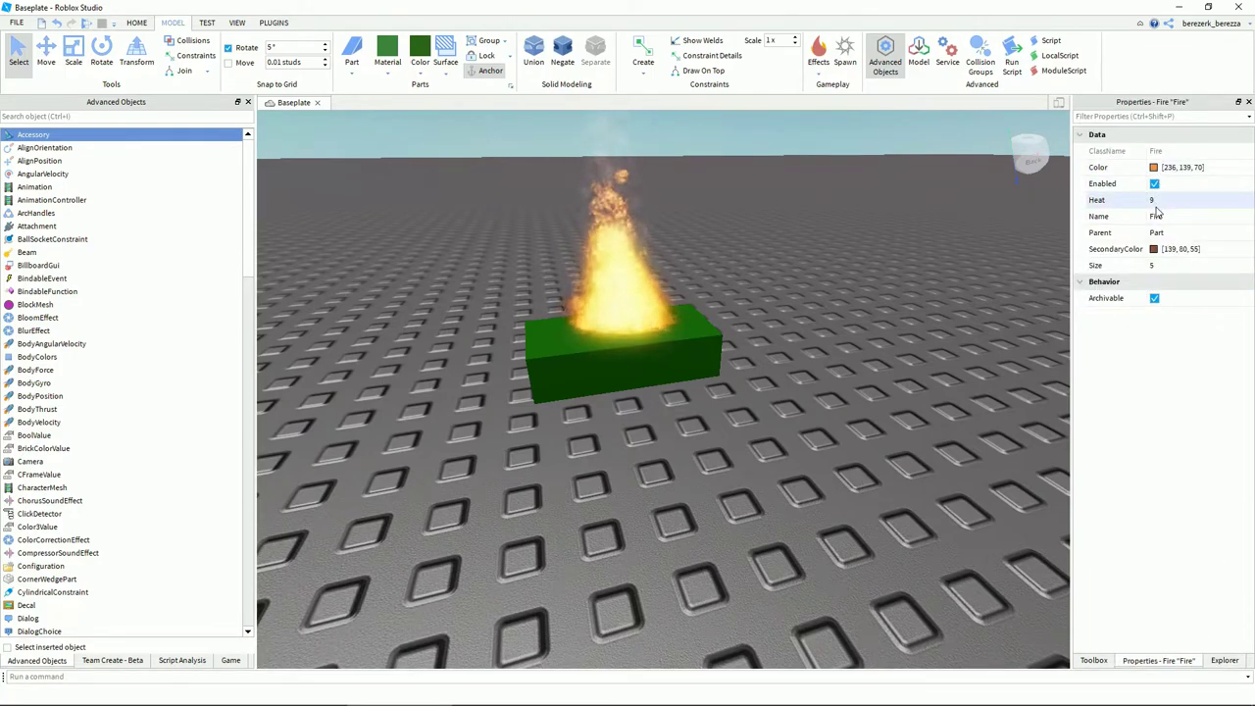
pyautogui.click(1168, 200)
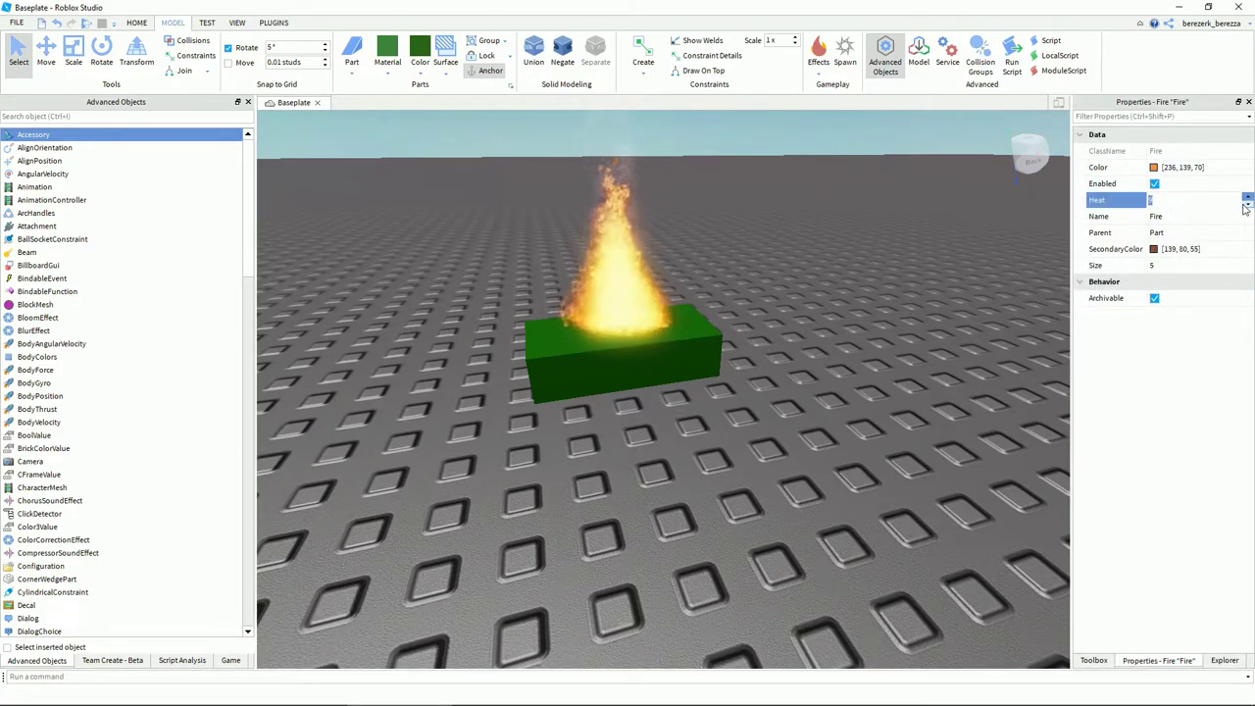
pyautogui.write('25')
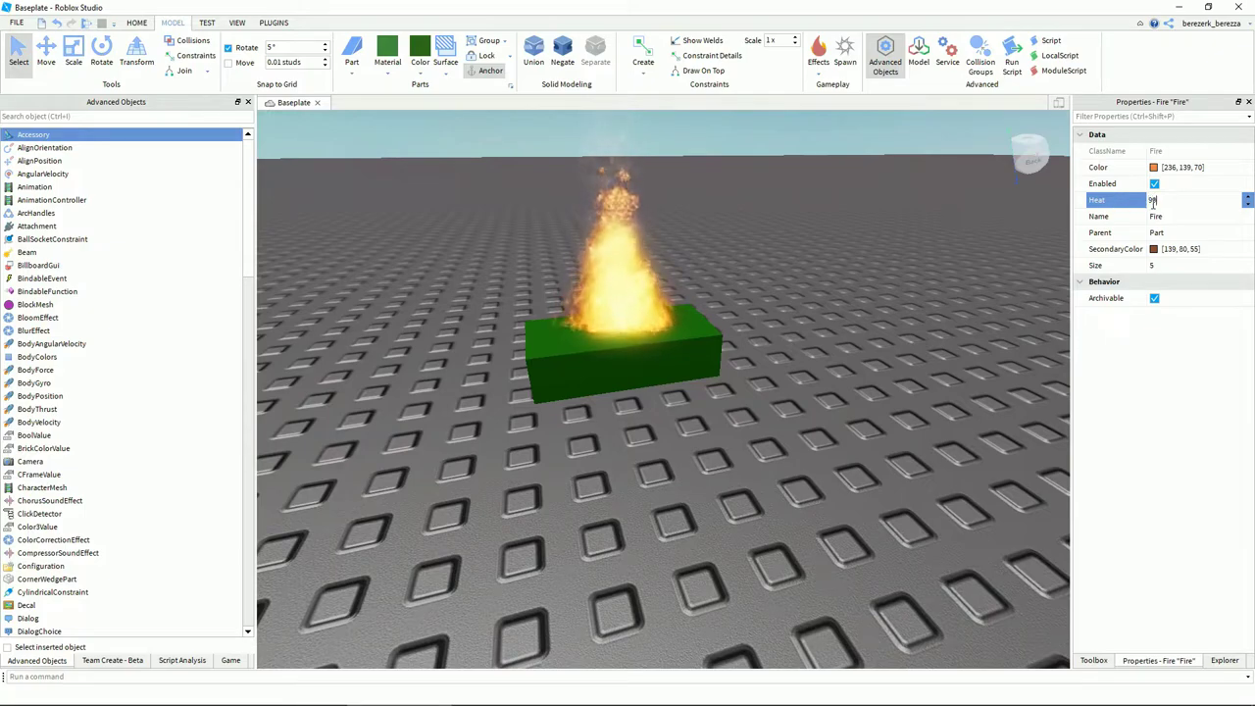
pyautogui.press('Return')
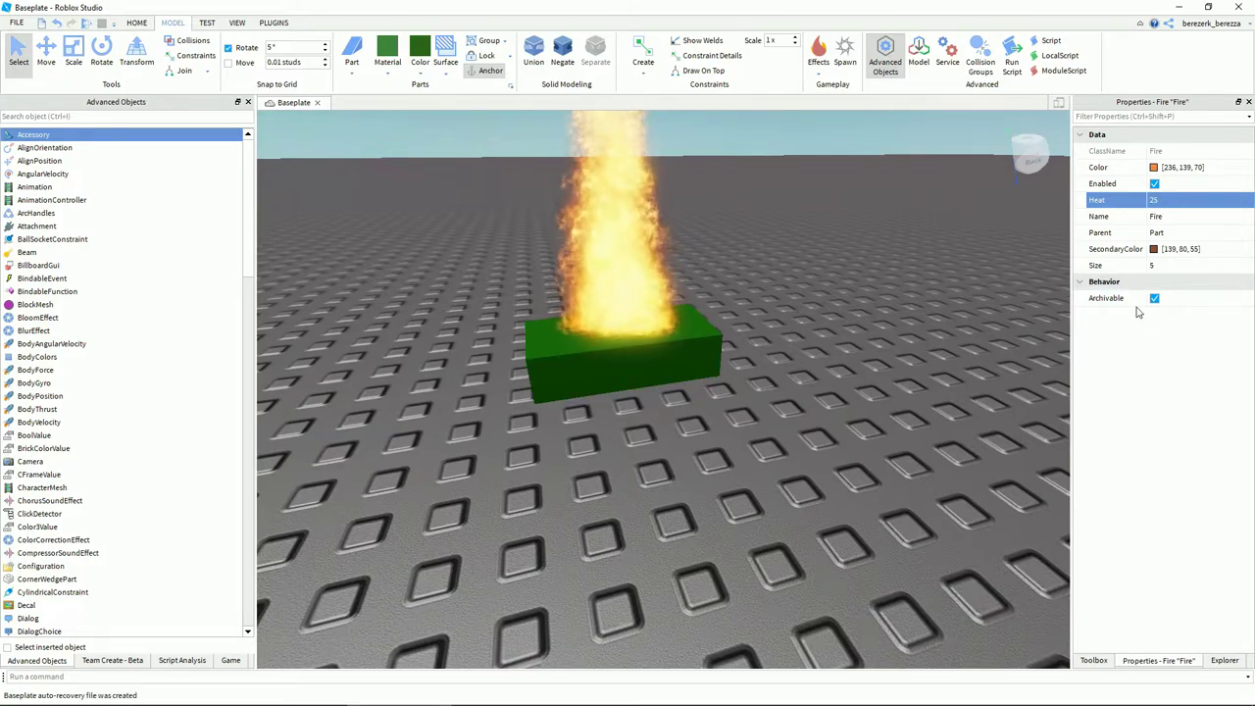
pyautogui.click(1181, 265)
pyautogui.write('100')
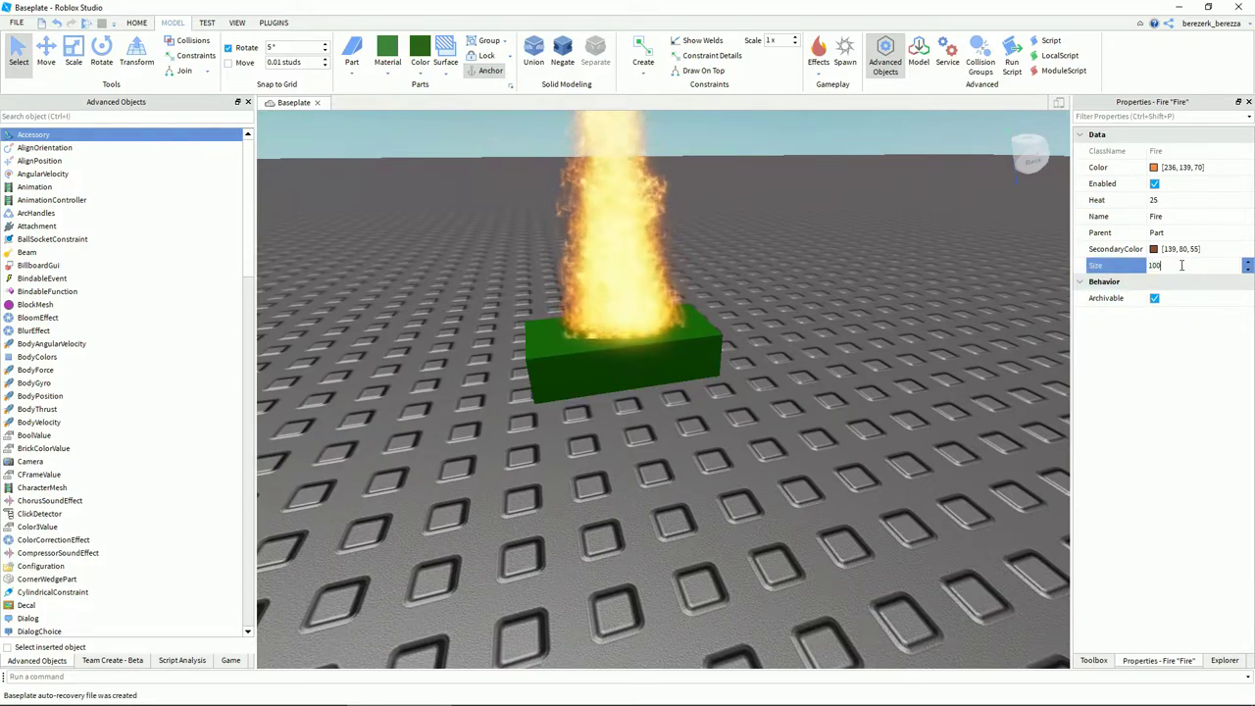
pyautogui.press('Return')
# Delete the green part and open the list of available effects
pyautogui.click(674, 330)
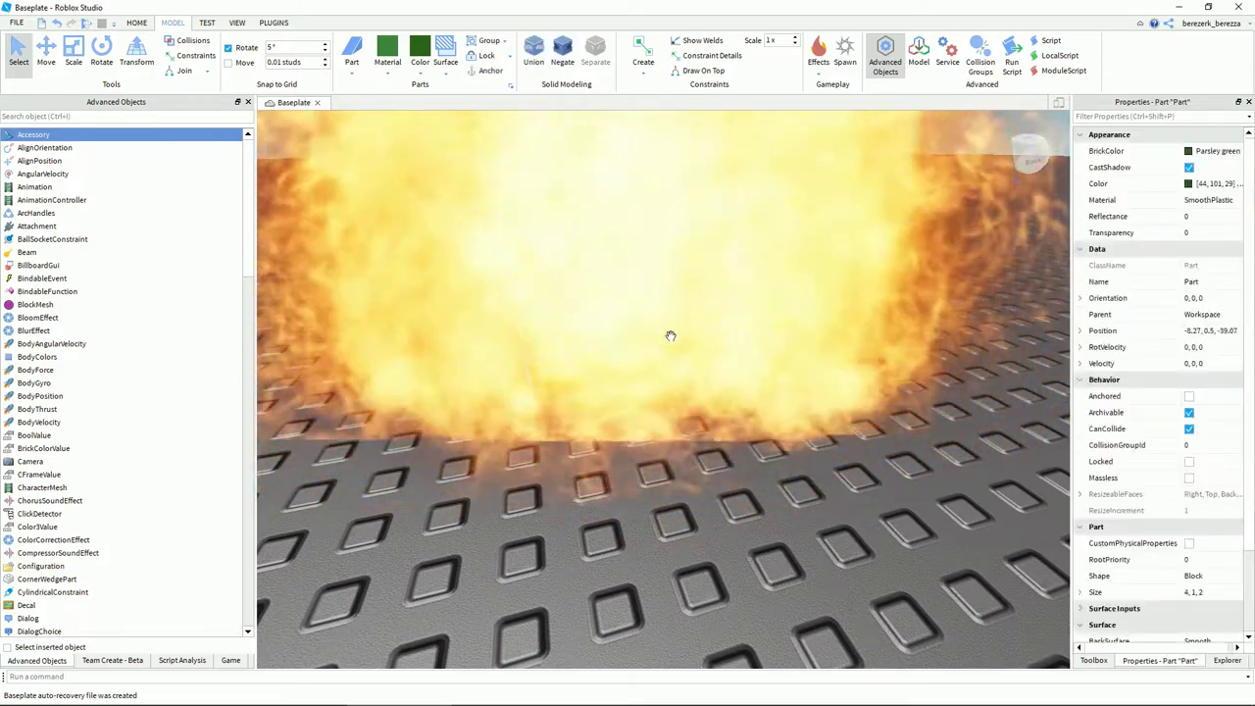
pyautogui.press('Delete')
pyautogui.click(821, 73)
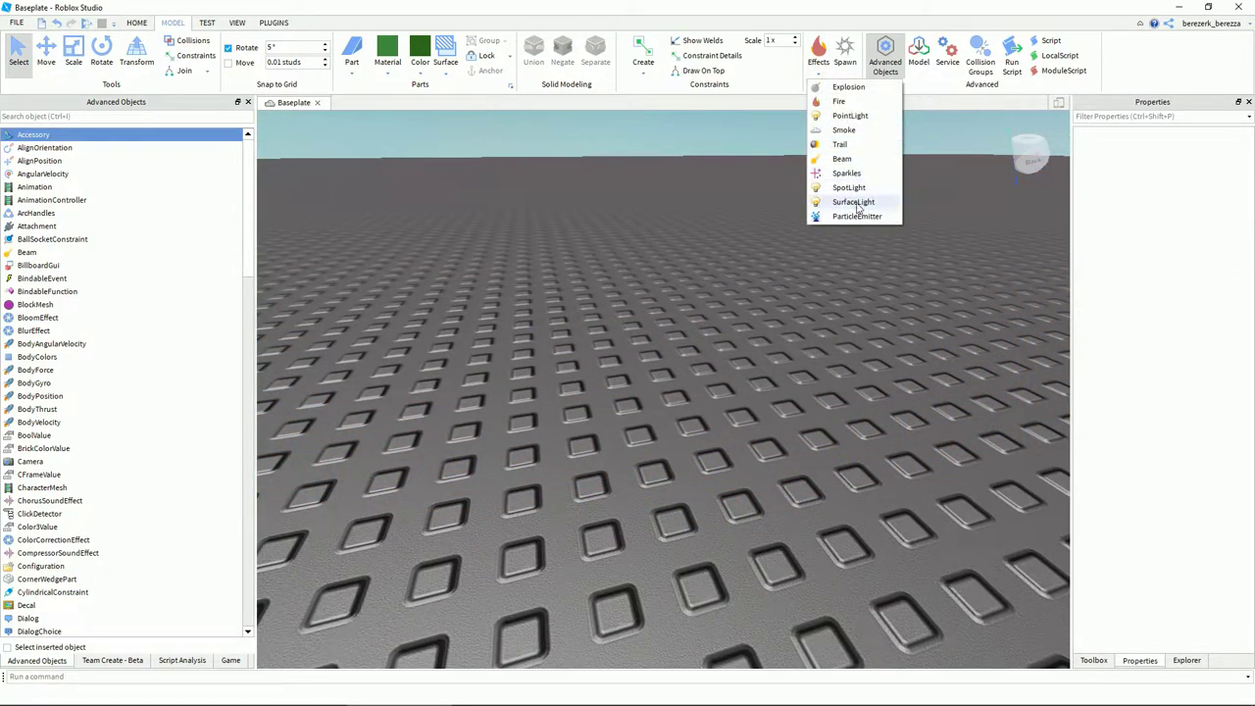
pyautogui.click(729, 263)
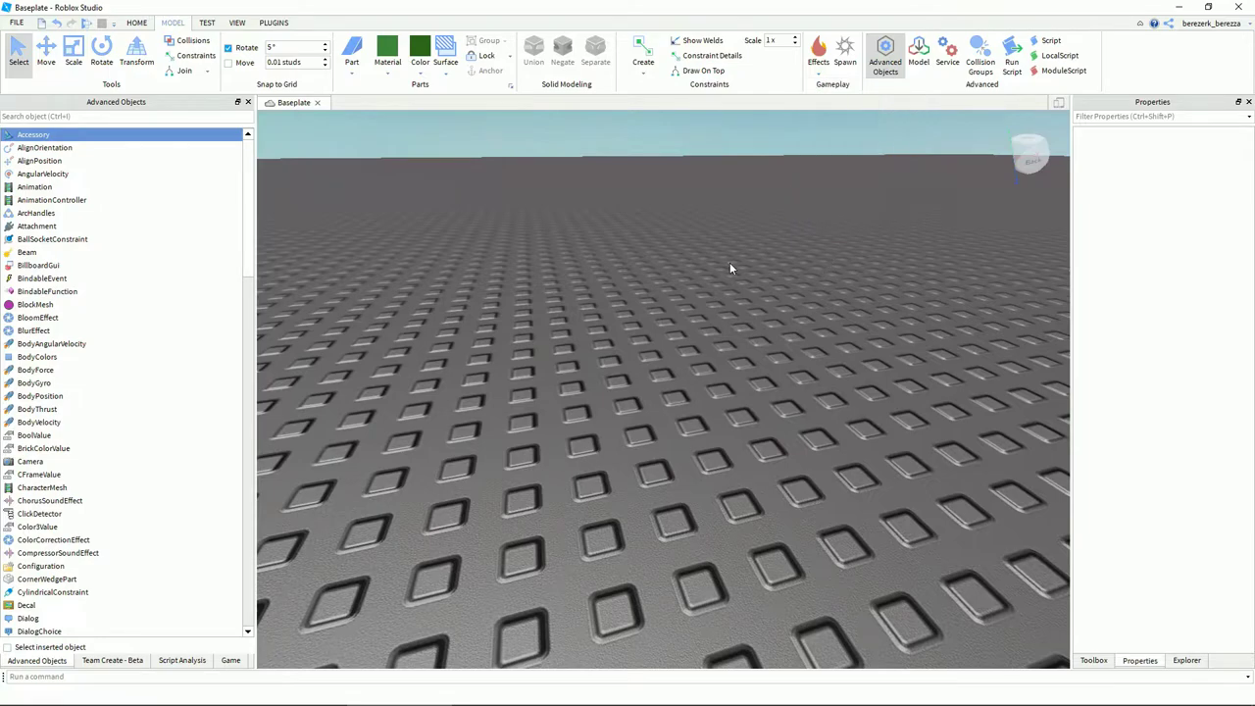
pyautogui.click(1186, 660)
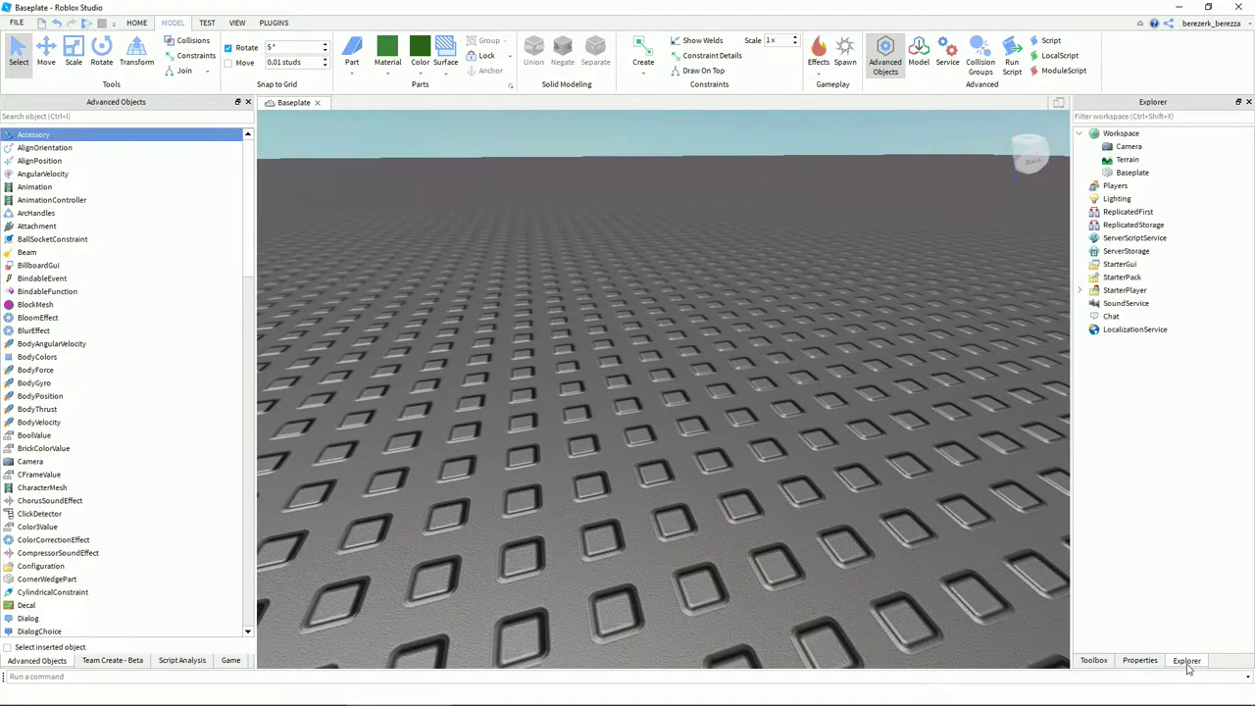
pyautogui.click(1152, 662)
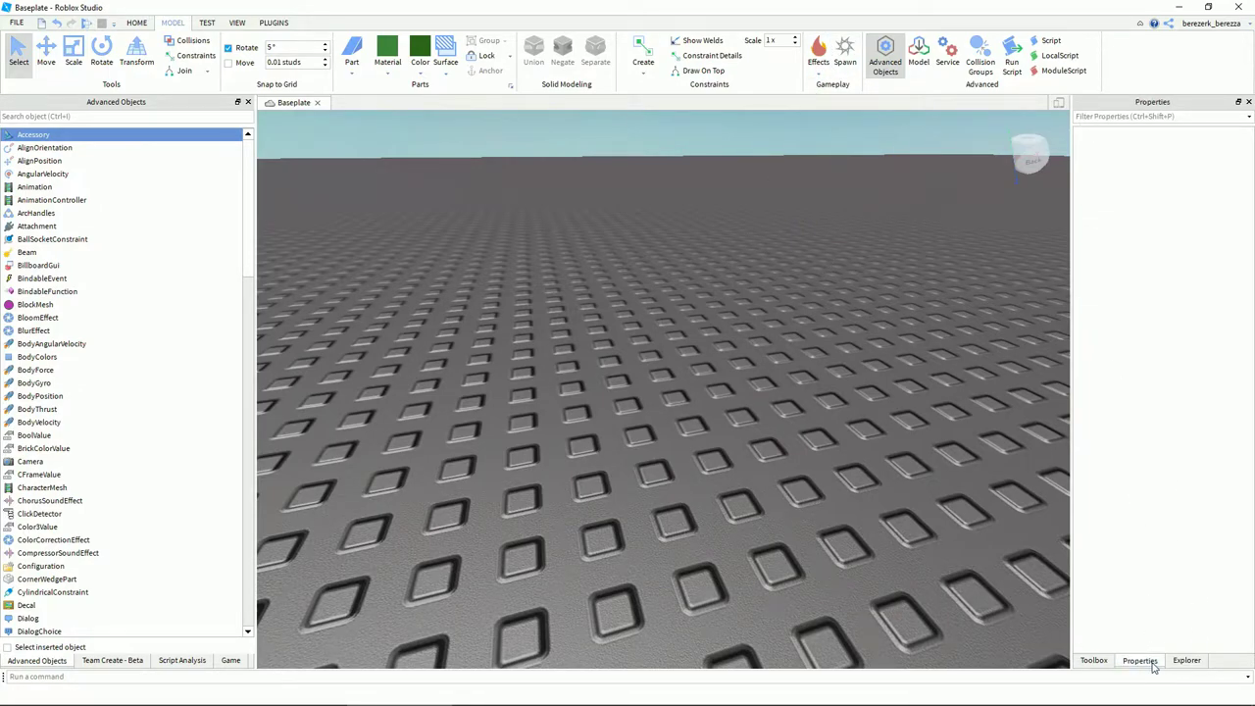
pyautogui.moveTo(415, 345); pyautogui.dragTo(414, 344, button='right')
pyautogui.click(274, 24)
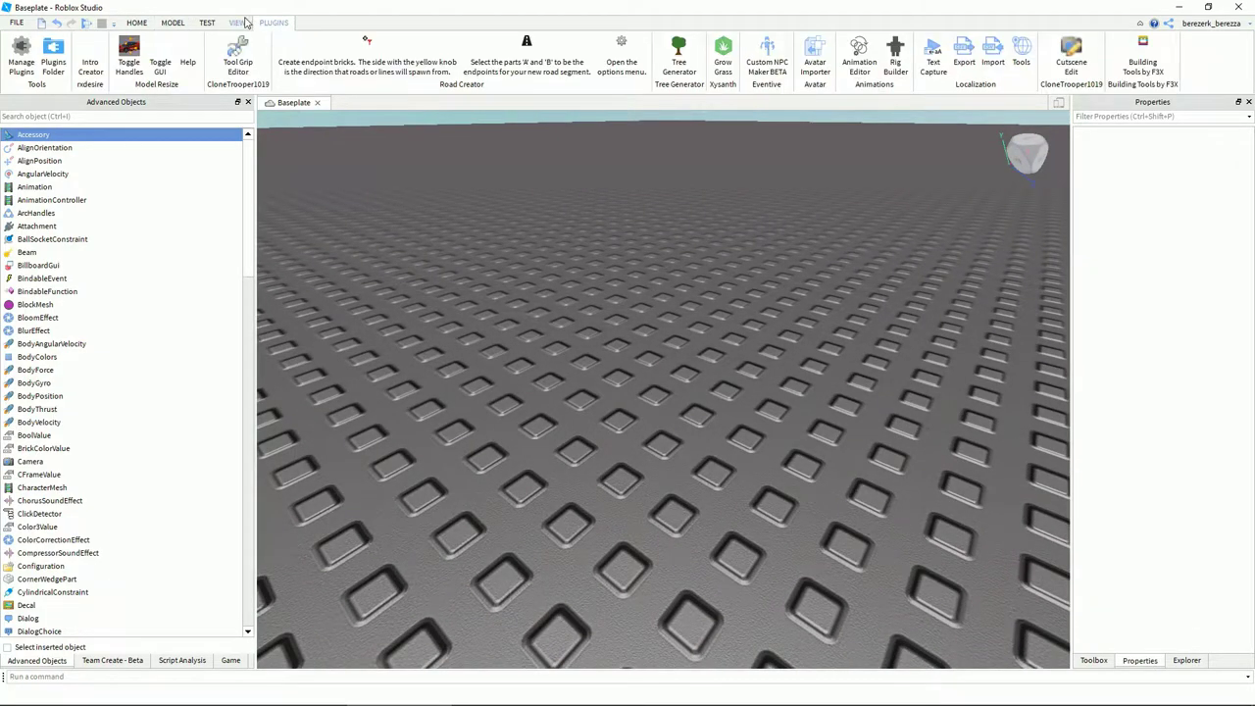
pyautogui.click(242, 21)
pyautogui.click(207, 22)
pyautogui.click(172, 21)
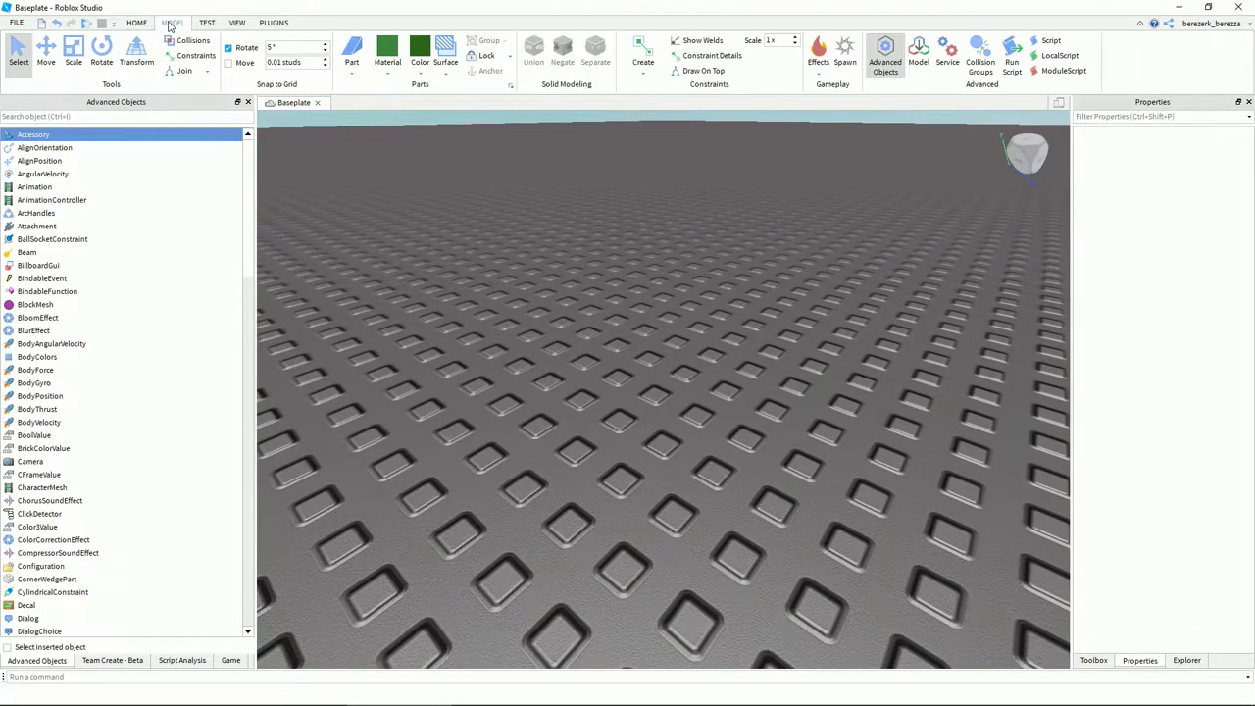
pyautogui.click(137, 21)
pyautogui.moveTo(666, 370); pyautogui.dragTo(666, 370, button='right')
pyautogui.scroll(-3, 666, 370)
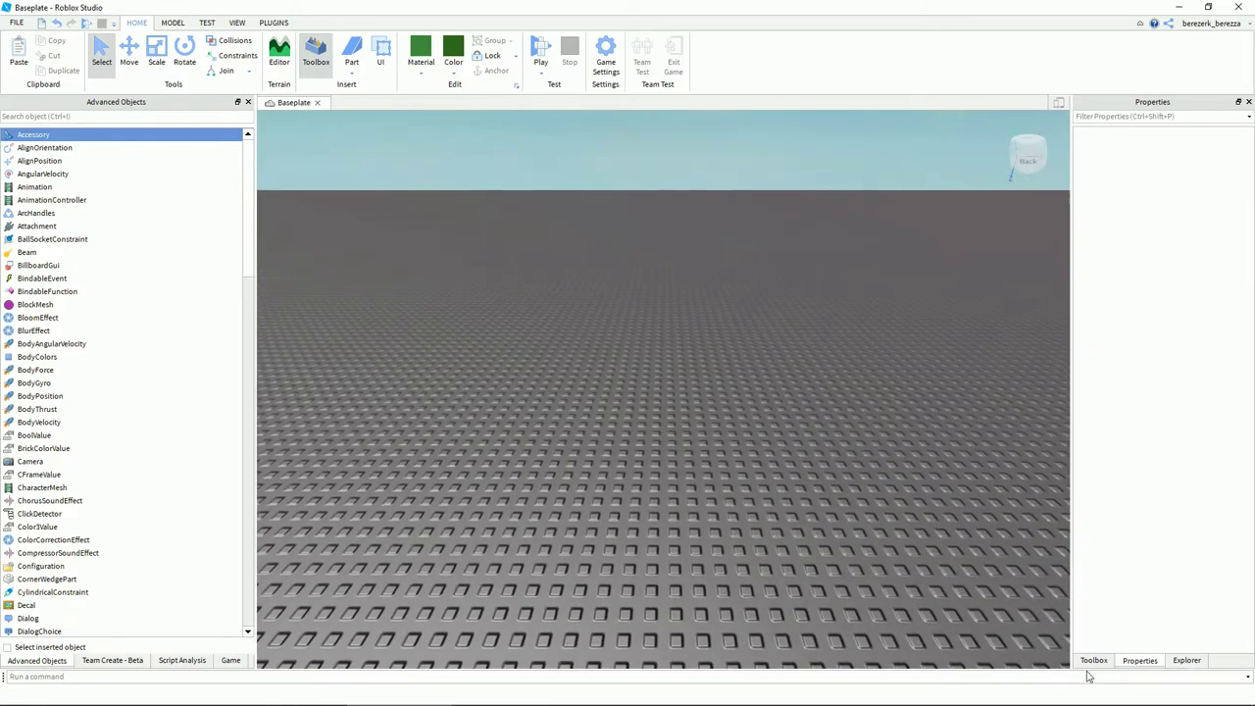
# Open the Toolbox and show the Marketplace models
pyautogui.click(1105, 664)
pyautogui.moveTo(952, 614); pyautogui.dragTo(989, 519, button='right')
pyautogui.scroll(2, 989, 520)
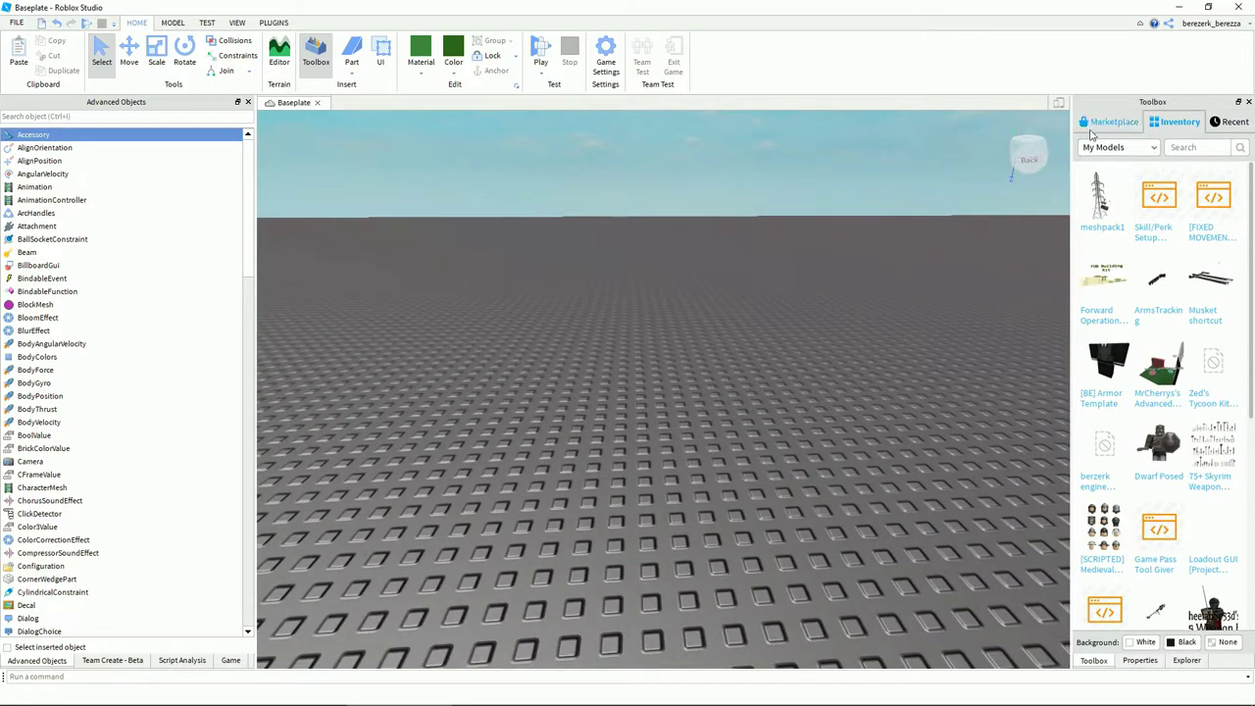
pyautogui.click(1090, 129)
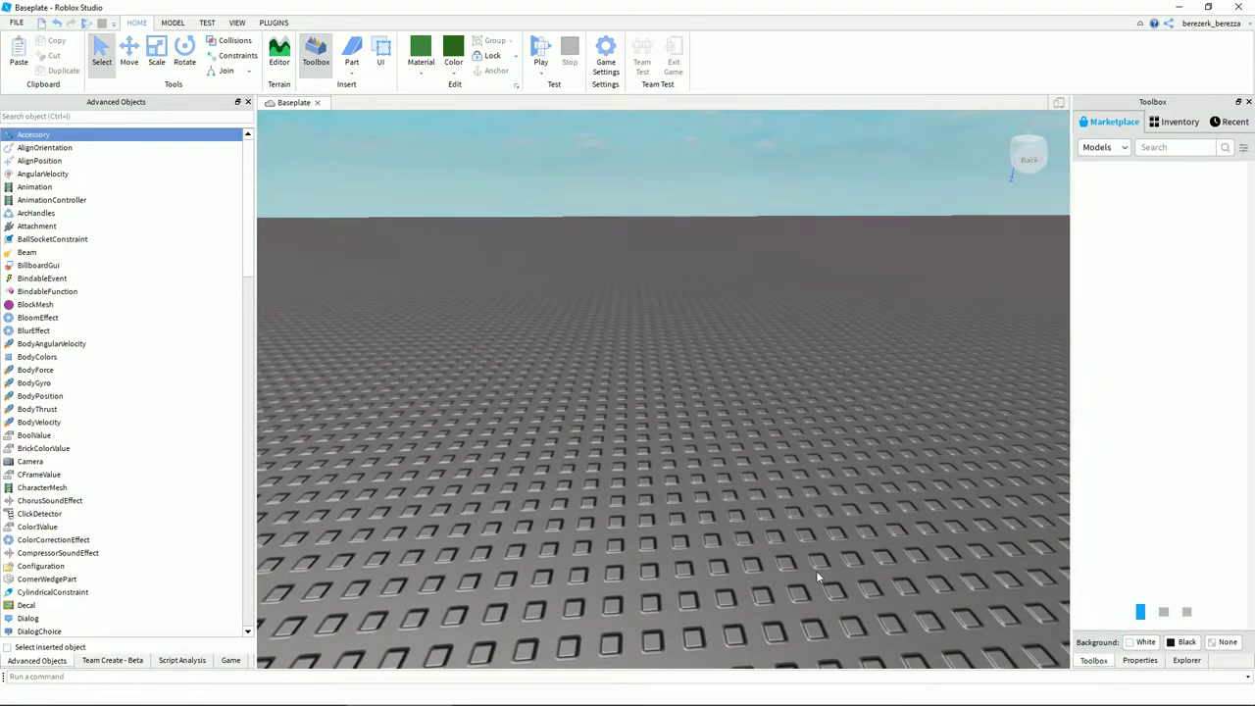
pyautogui.scroll(-3, 806, 561)
pyautogui.moveTo(815, 575); pyautogui.dragTo(804, 566, button='right')
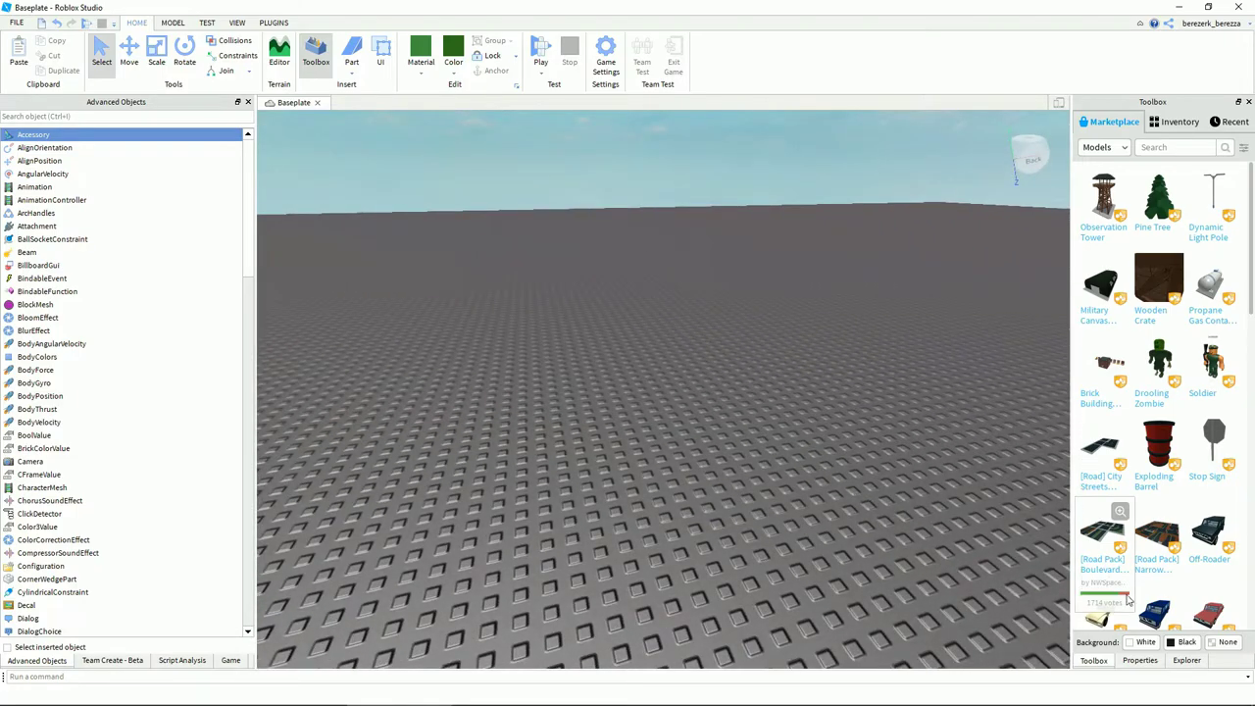
# Try the Black and None backgrounds for the Marketplace model thumbnails
pyautogui.click(1182, 642)
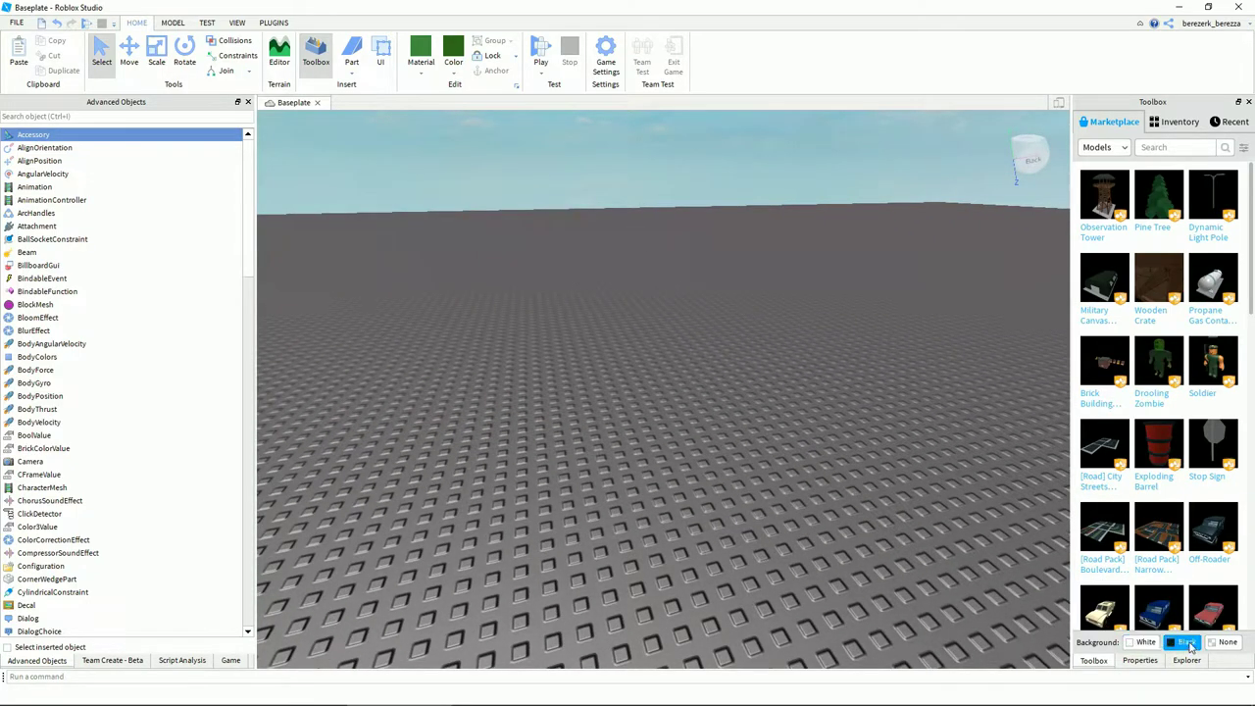
pyautogui.click(1232, 648)
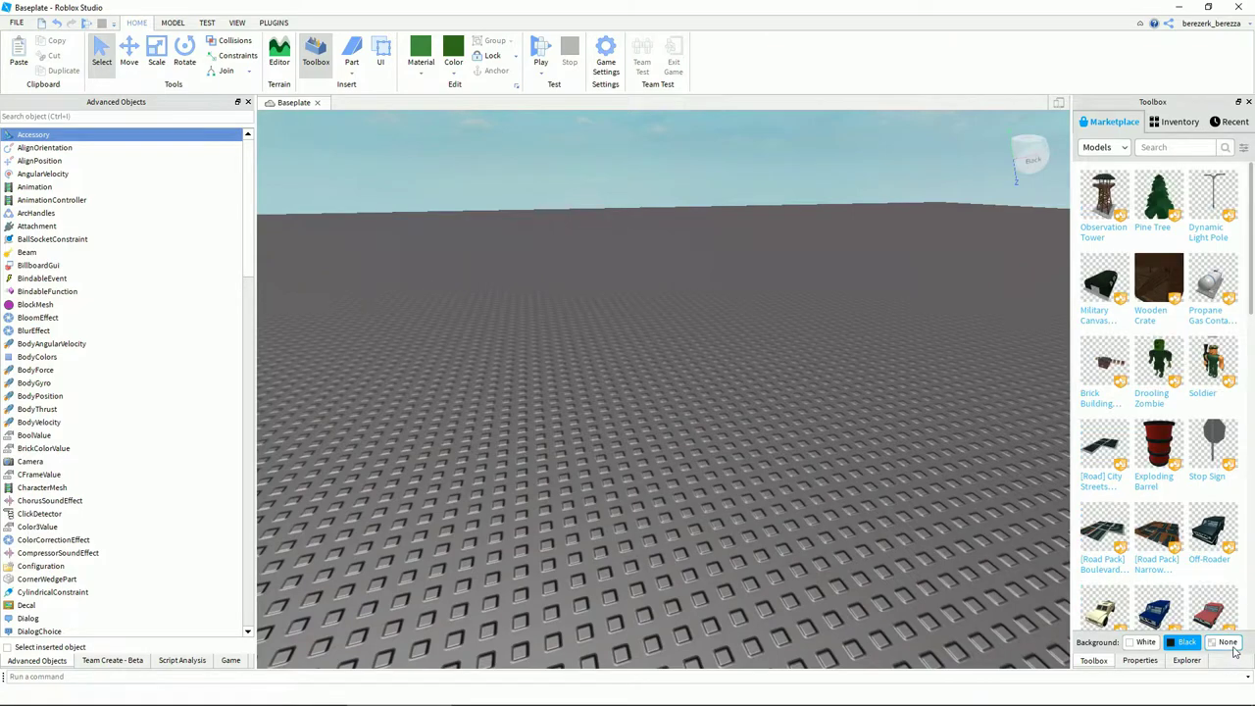
pyautogui.click(1200, 645)
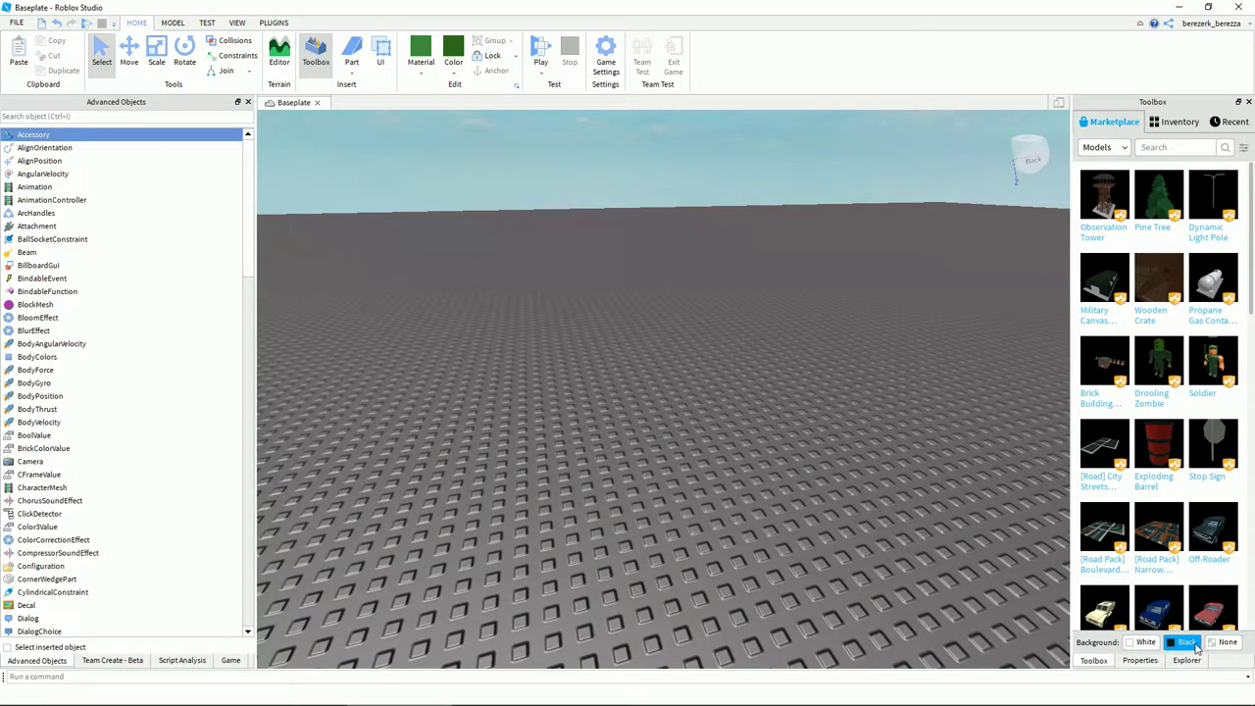
pyautogui.click(1228, 643)
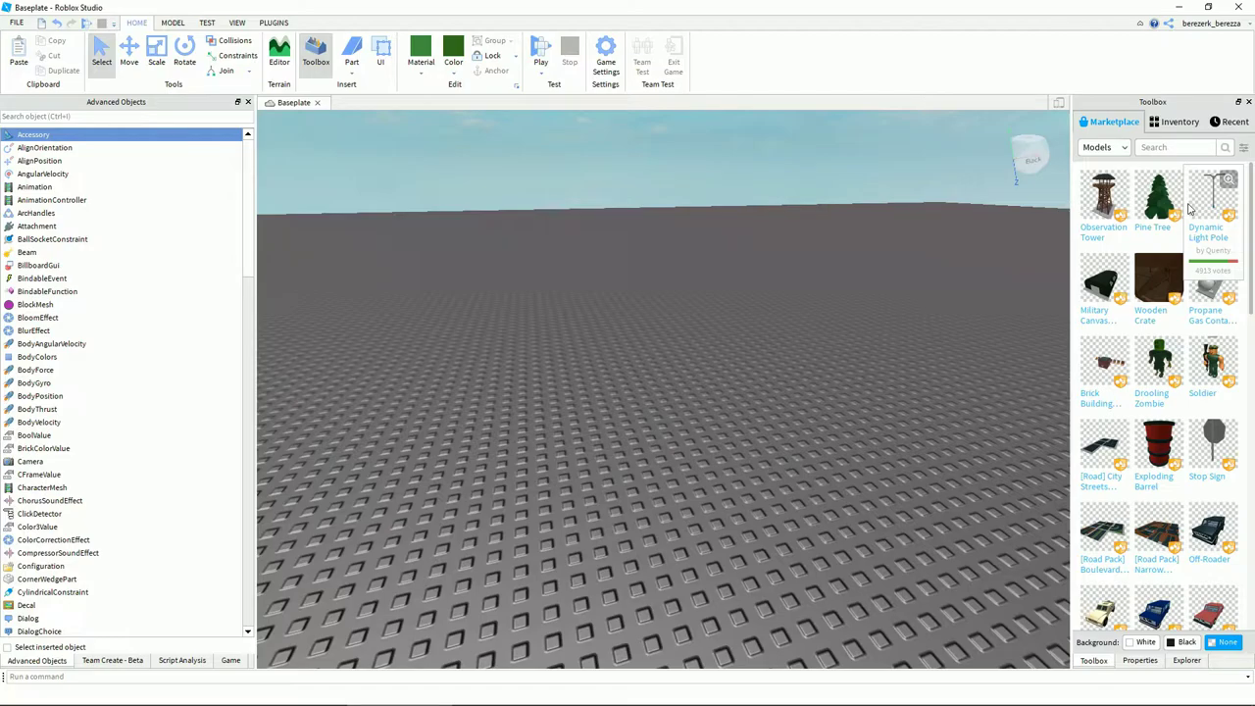
# Glance at the Inventory, switch the Marketplace category to Images, and set the thumbnail background to None
pyautogui.moveTo(972, 217); pyautogui.dragTo(972, 283, button='right')
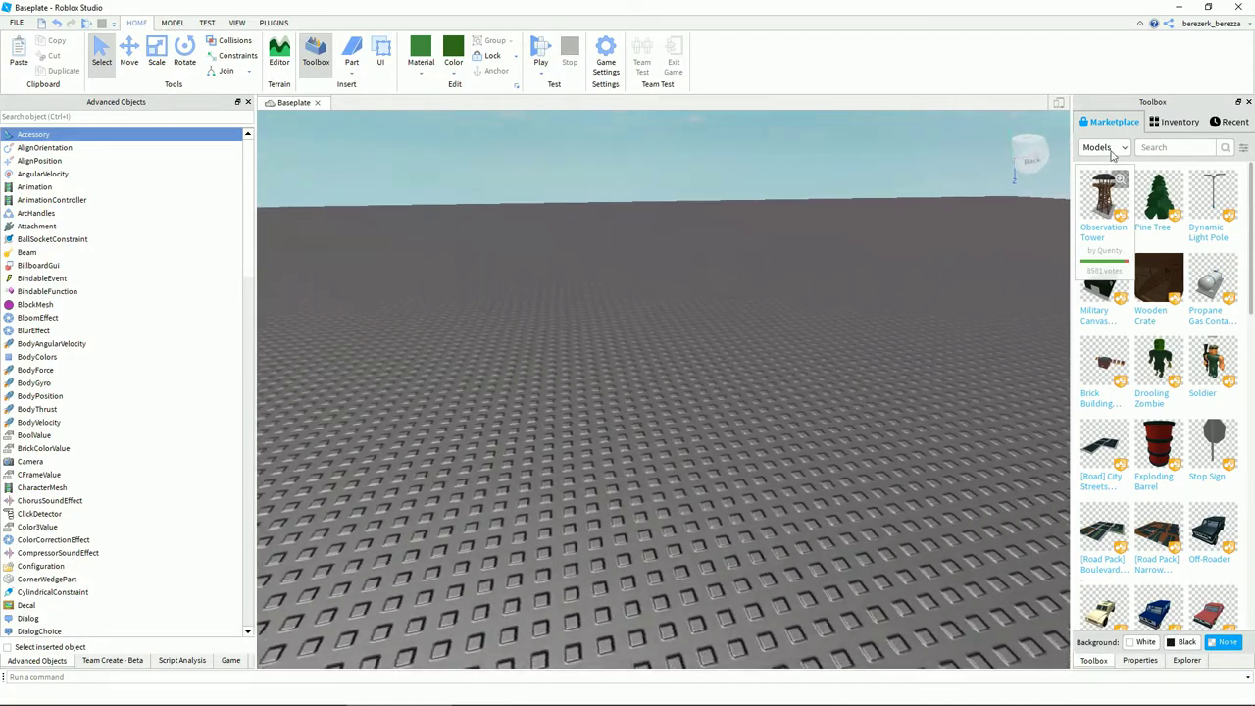
pyautogui.click(1175, 121)
pyautogui.click(1106, 126)
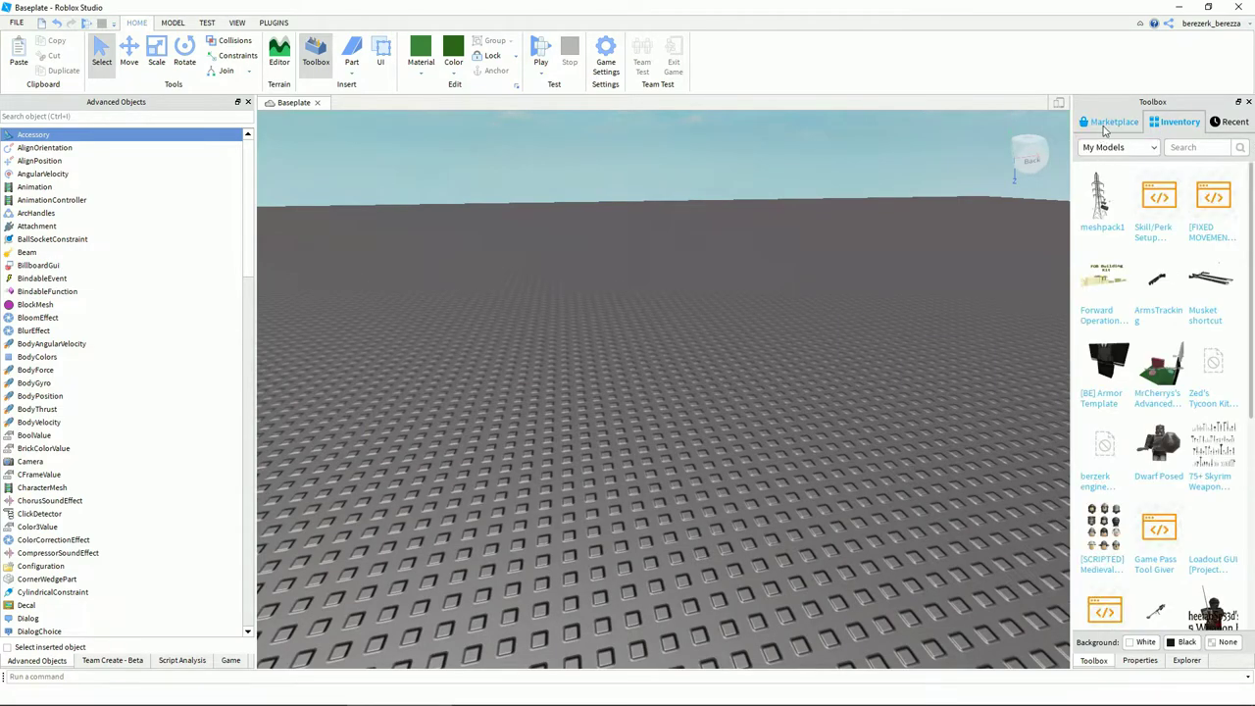
pyautogui.click(1099, 147)
pyautogui.click(1095, 188)
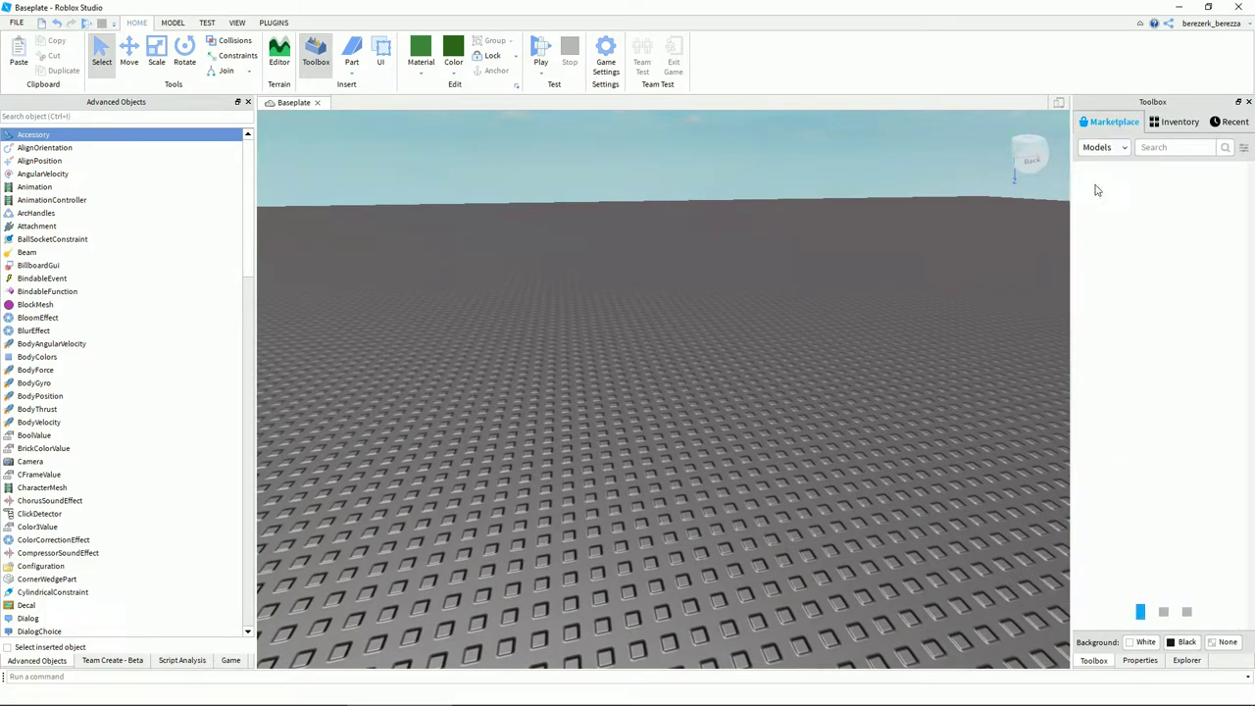
pyautogui.click(1108, 147)
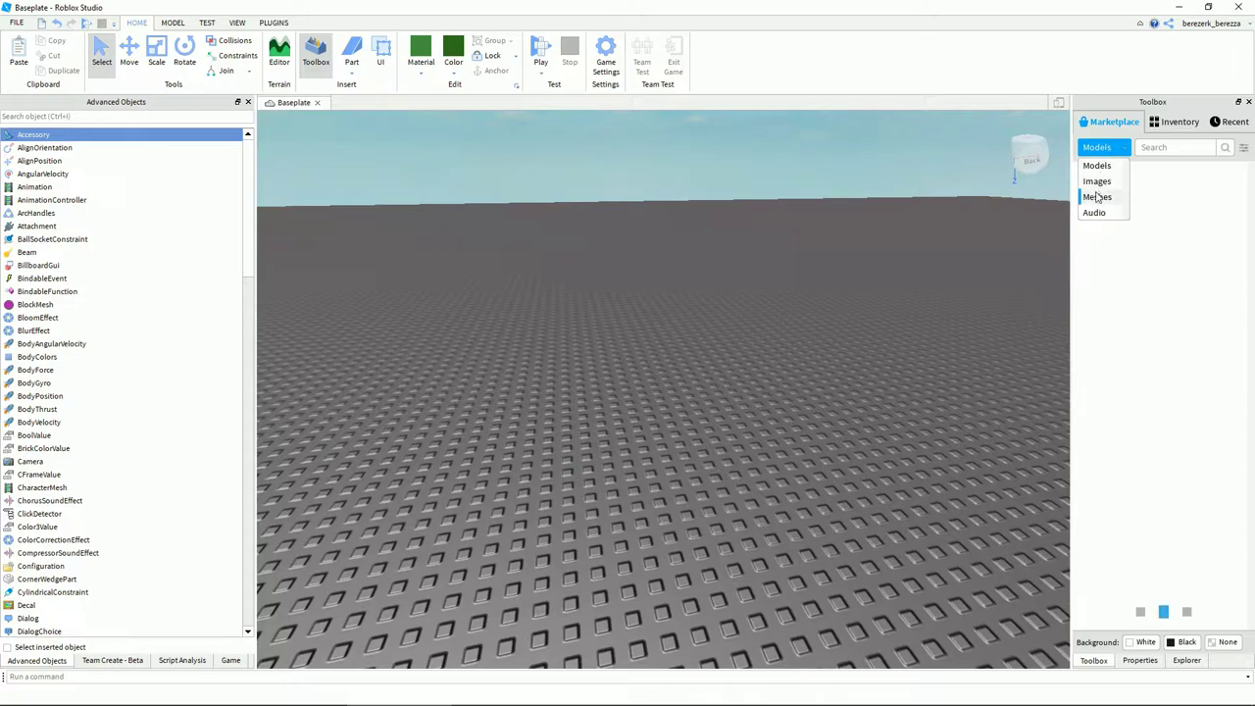
pyautogui.click(1094, 186)
pyautogui.click(1123, 152)
pyautogui.click(1104, 169)
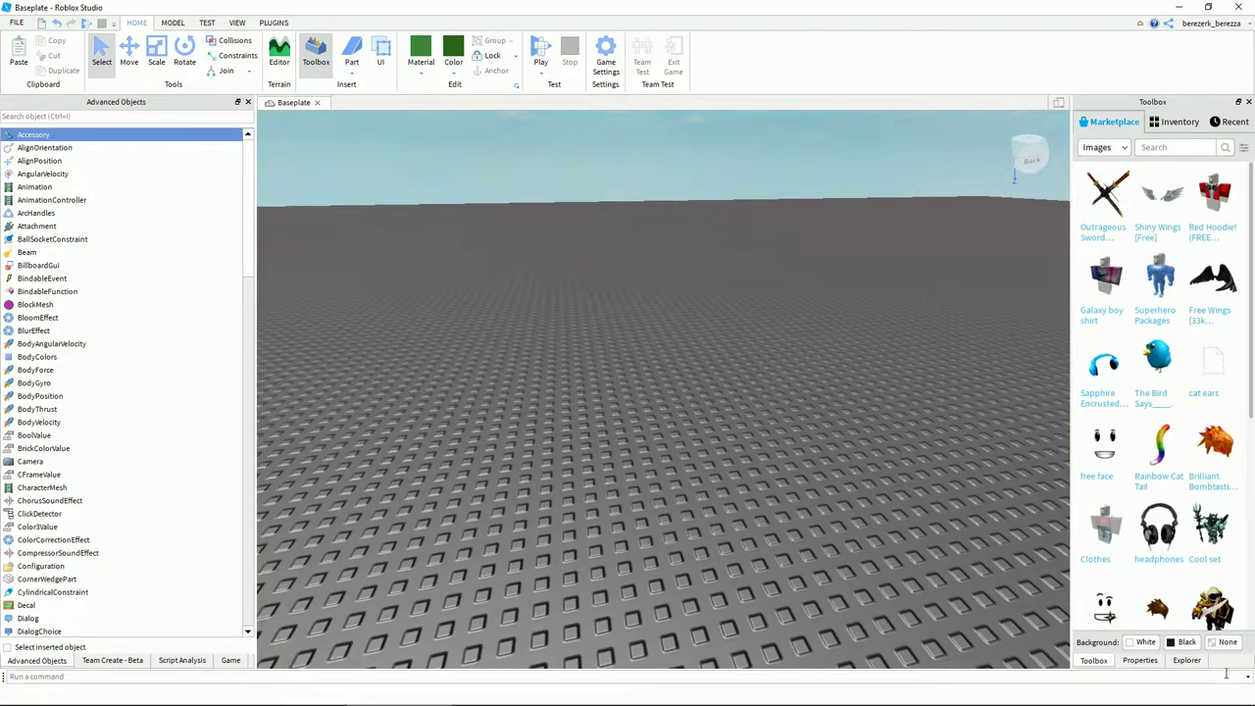
pyautogui.click(1223, 643)
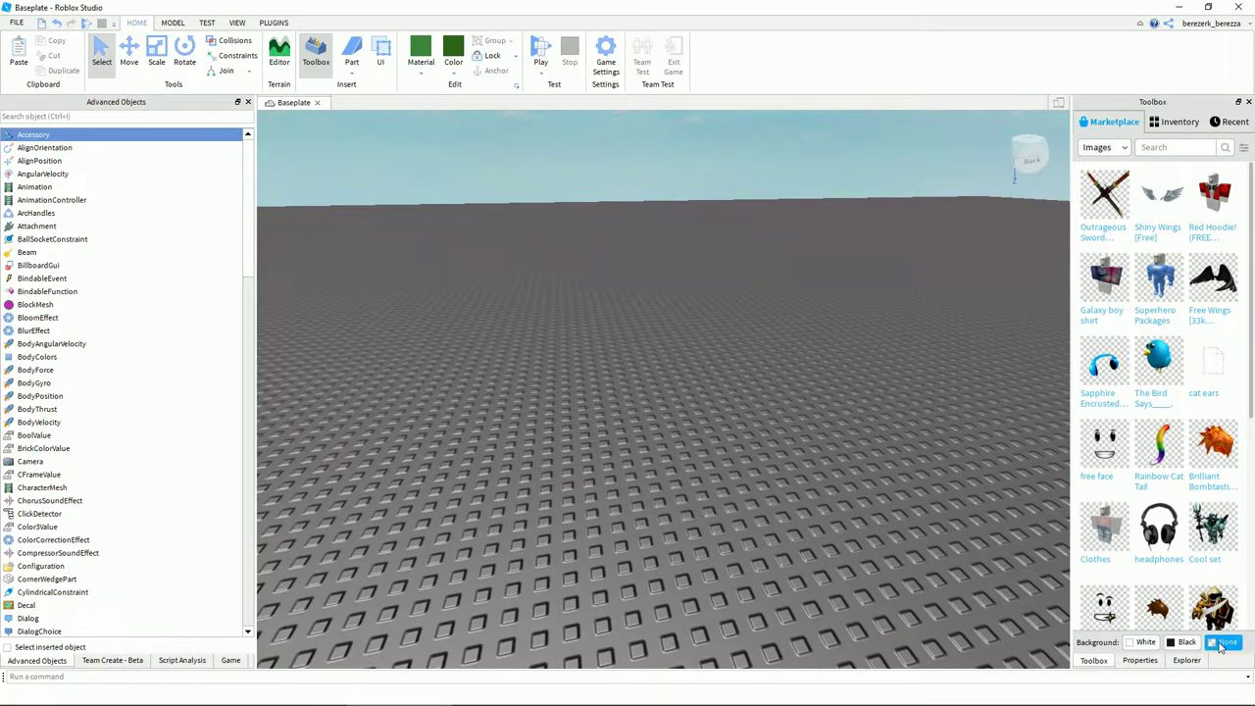
# Try the Shiny Wings image on the baseplate, then undo it
pyautogui.click(1159, 209)
pyautogui.scroll(-5, 765, 426)
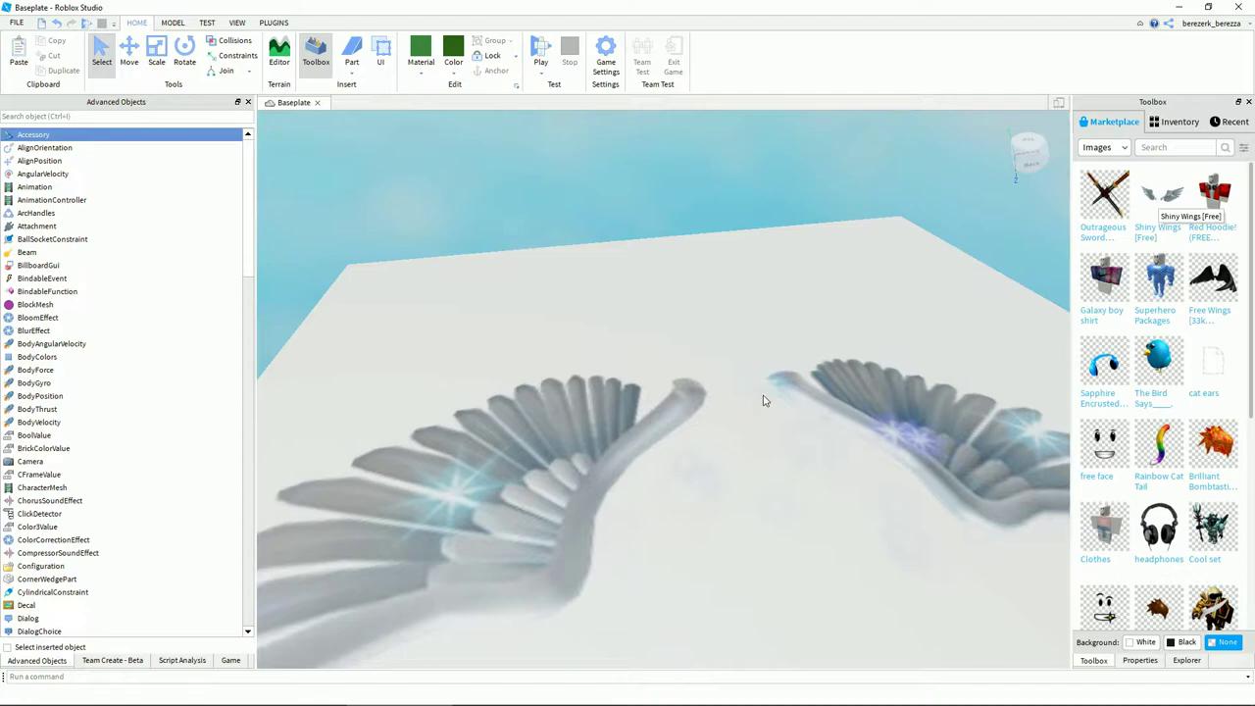
pyautogui.hotkey('ctrl', 'z')
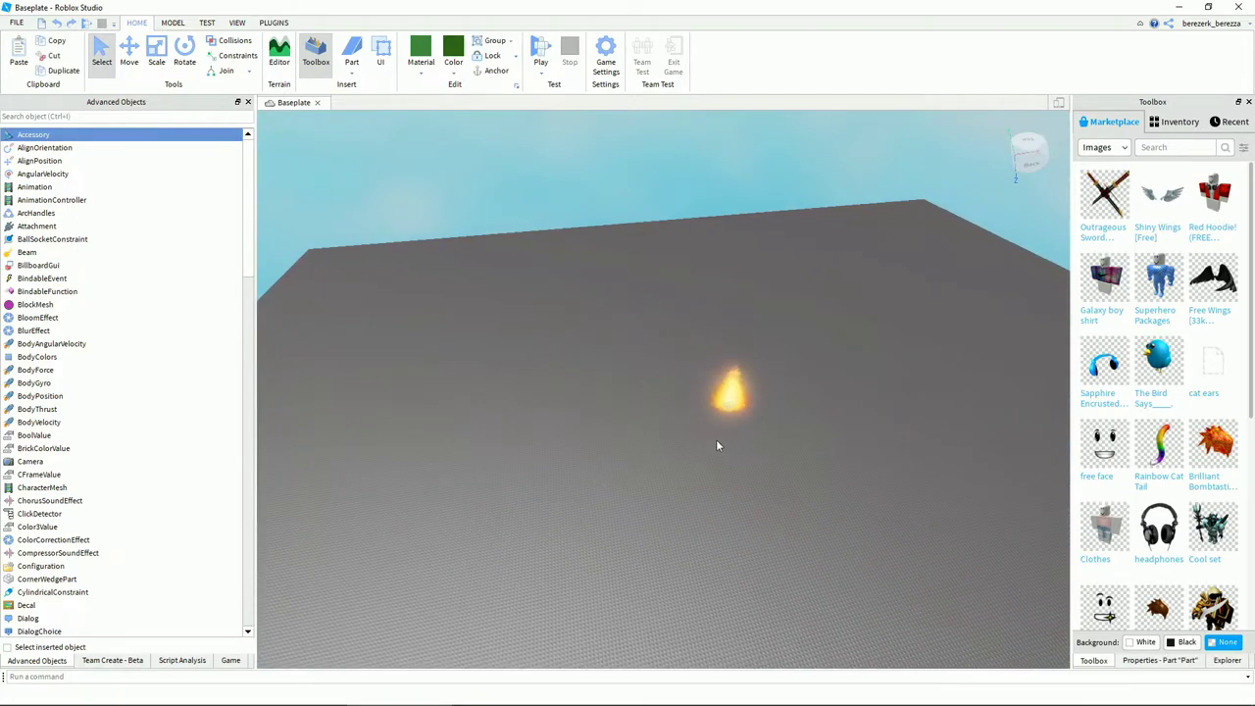
pyautogui.hotkey('ctrl', 'z')
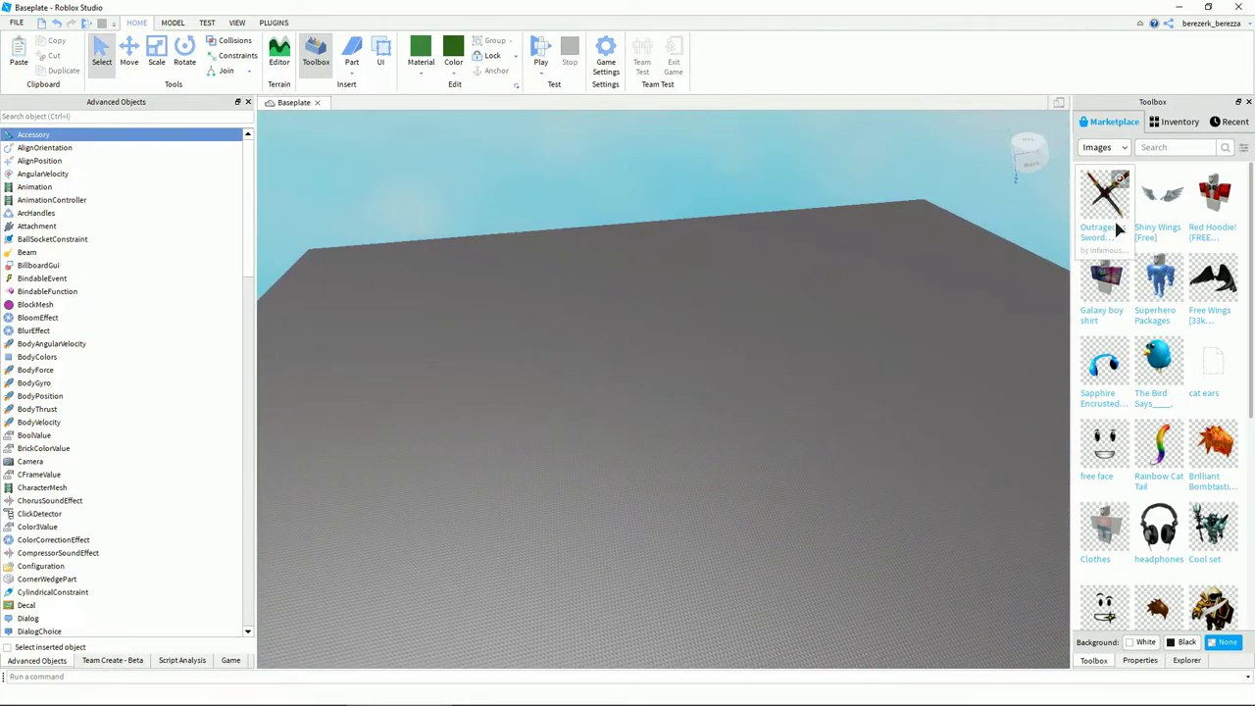
# Try the Outrageous Sword Pack image on the baseplate, undo it, and delete the restored part
pyautogui.moveTo(969, 255); pyautogui.dragTo(785, 372)
pyautogui.moveTo(785, 371); pyautogui.dragTo(778, 358, button='right')
pyautogui.scroll(-3, 777, 357)
pyautogui.hotkey('ctrl', 'z')
pyautogui.scroll(3, 779, 358)
pyautogui.moveTo(729, 373); pyautogui.dragTo(423, 507)
pyautogui.press('Delete')
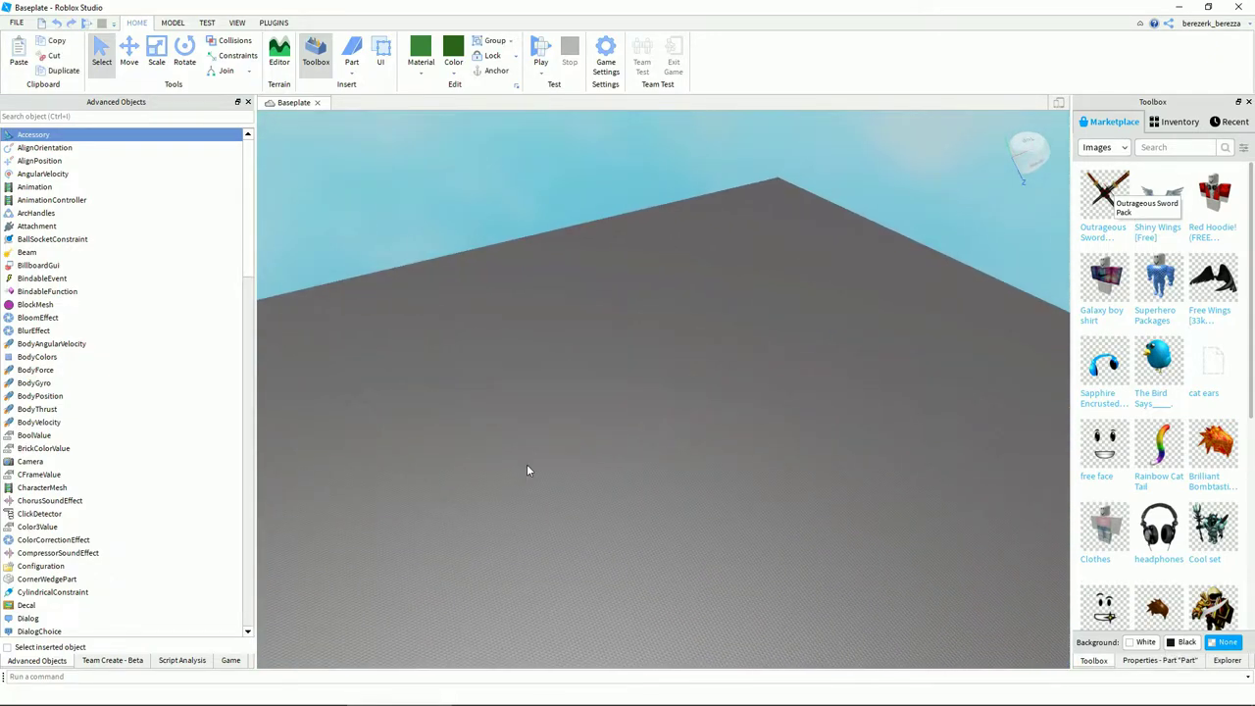
# Switch the Marketplace category back to Models and place an Observation Tower on the baseplate
pyautogui.moveTo(624, 403); pyautogui.dragTo(624, 461, button='right')
pyautogui.click(1105, 148)
pyautogui.click(1093, 166)
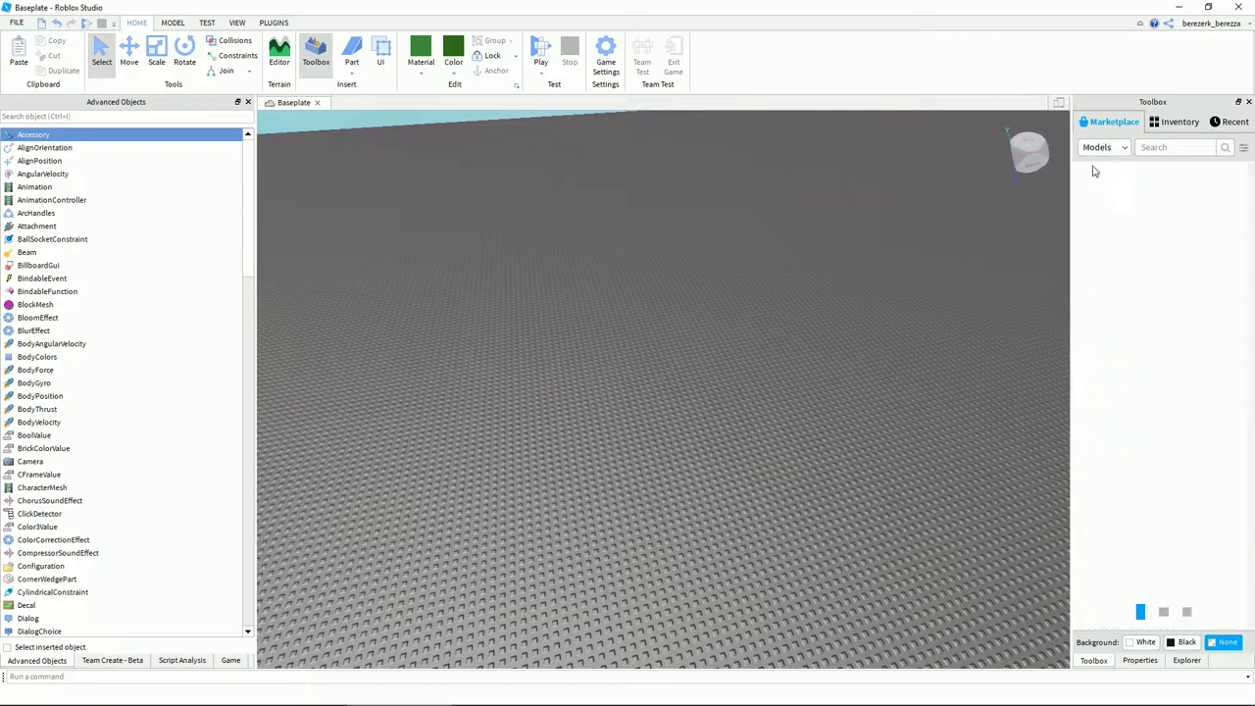
pyautogui.scroll(3, 823, 286)
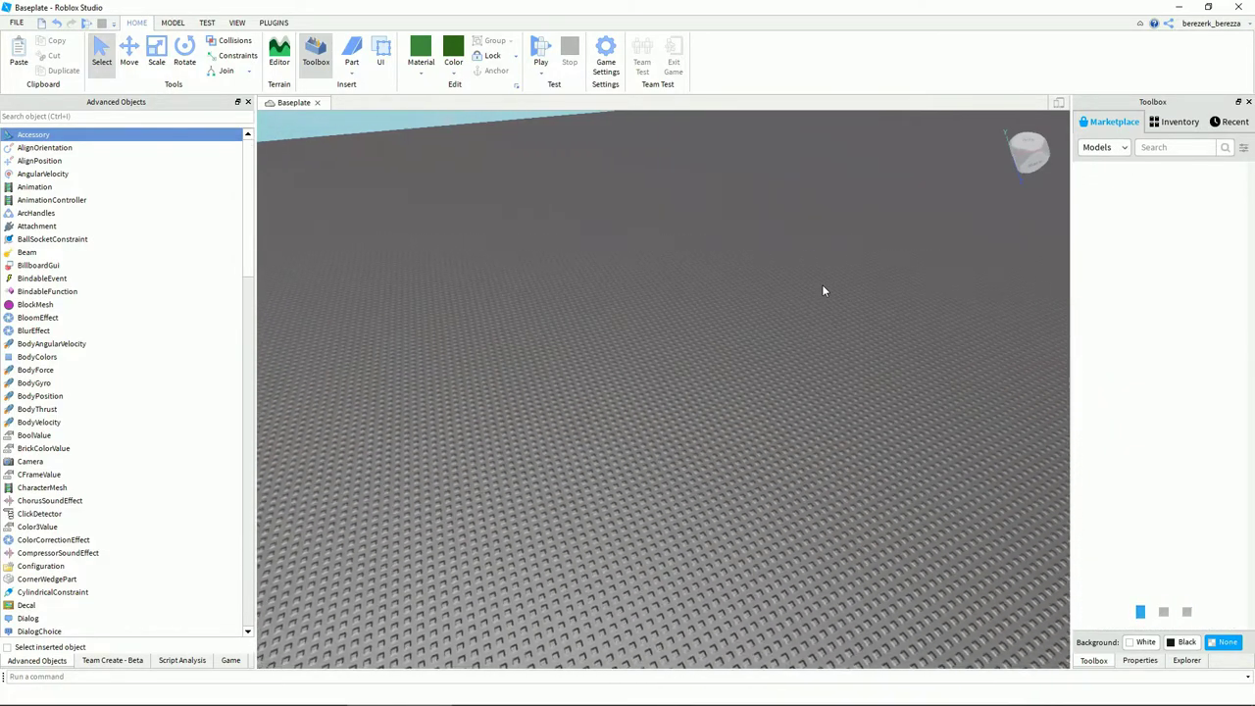
pyautogui.moveTo(823, 285); pyautogui.dragTo(823, 290, button='right')
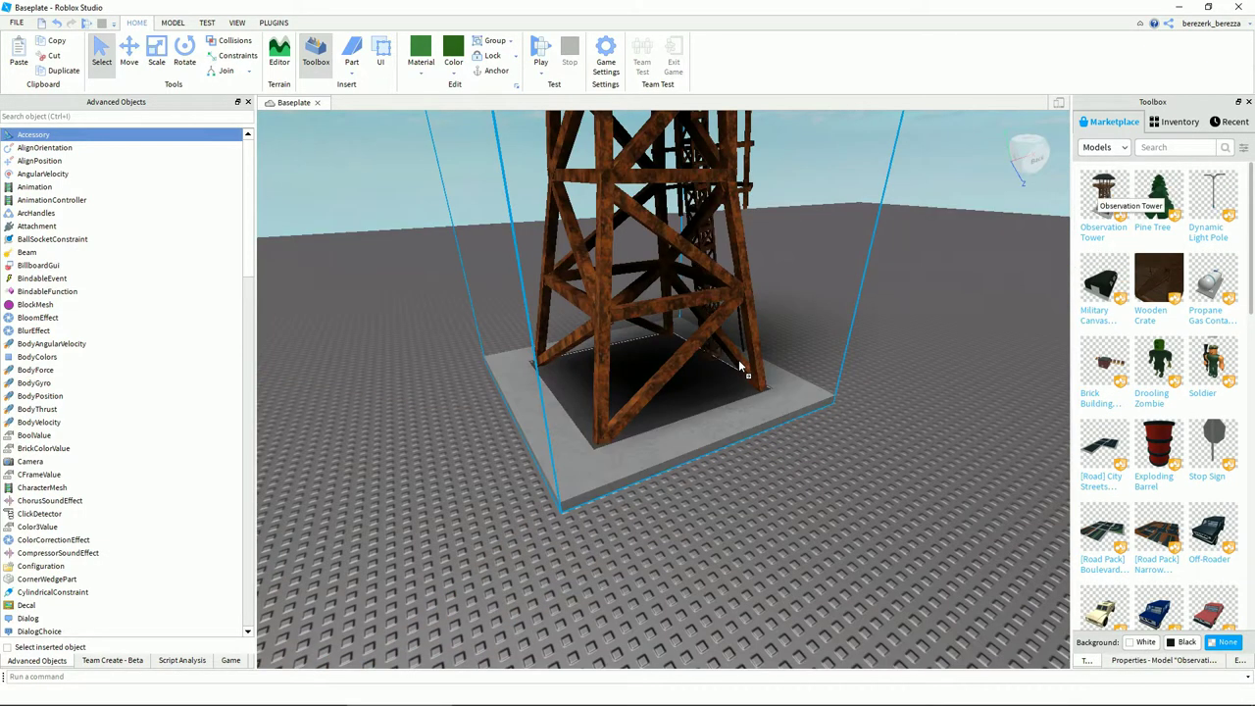
pyautogui.moveTo(788, 383); pyautogui.dragTo(804, 397, button='right')
pyautogui.scroll(-3, 788, 390)
pyautogui.click(788, 390)
pyautogui.scroll(3, 803, 397)
pyautogui.scroll(-3, 804, 398)
# Place a Pine Tree beside the tower and a Dynamic Light Pole farther out on the baseplate
pyautogui.moveTo(1156, 210); pyautogui.dragTo(857, 538)
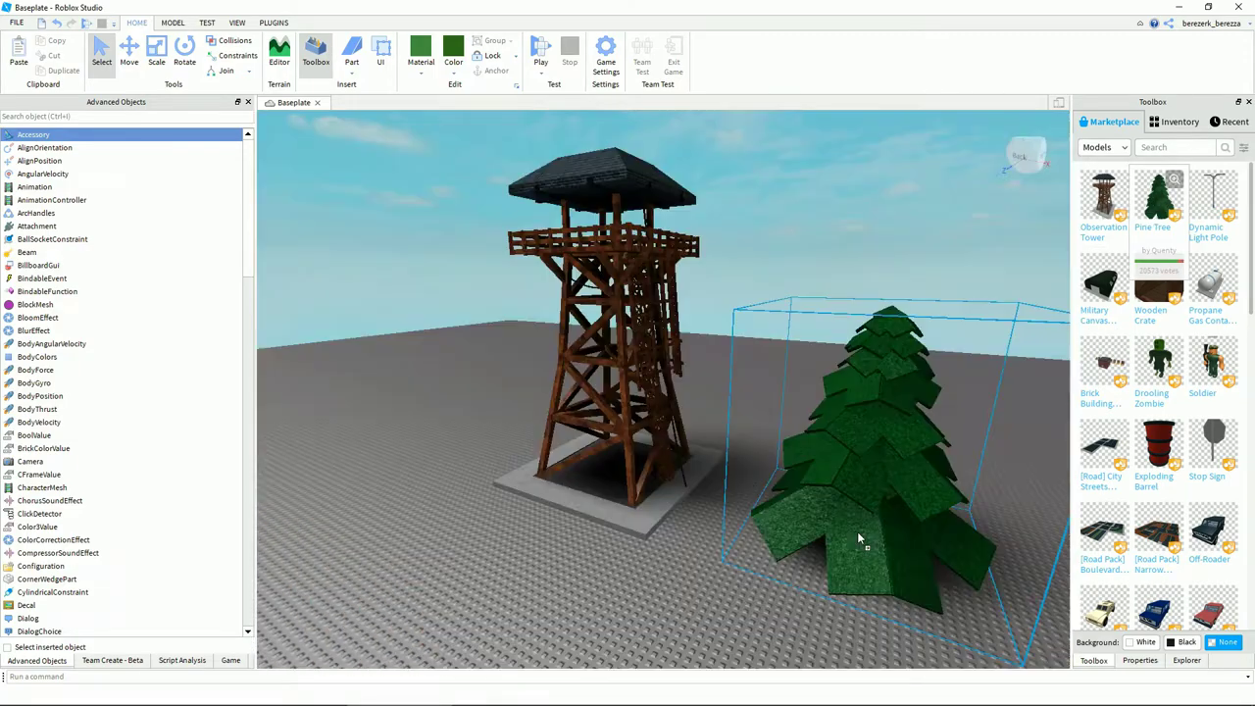
pyautogui.scroll(-5, 857, 532)
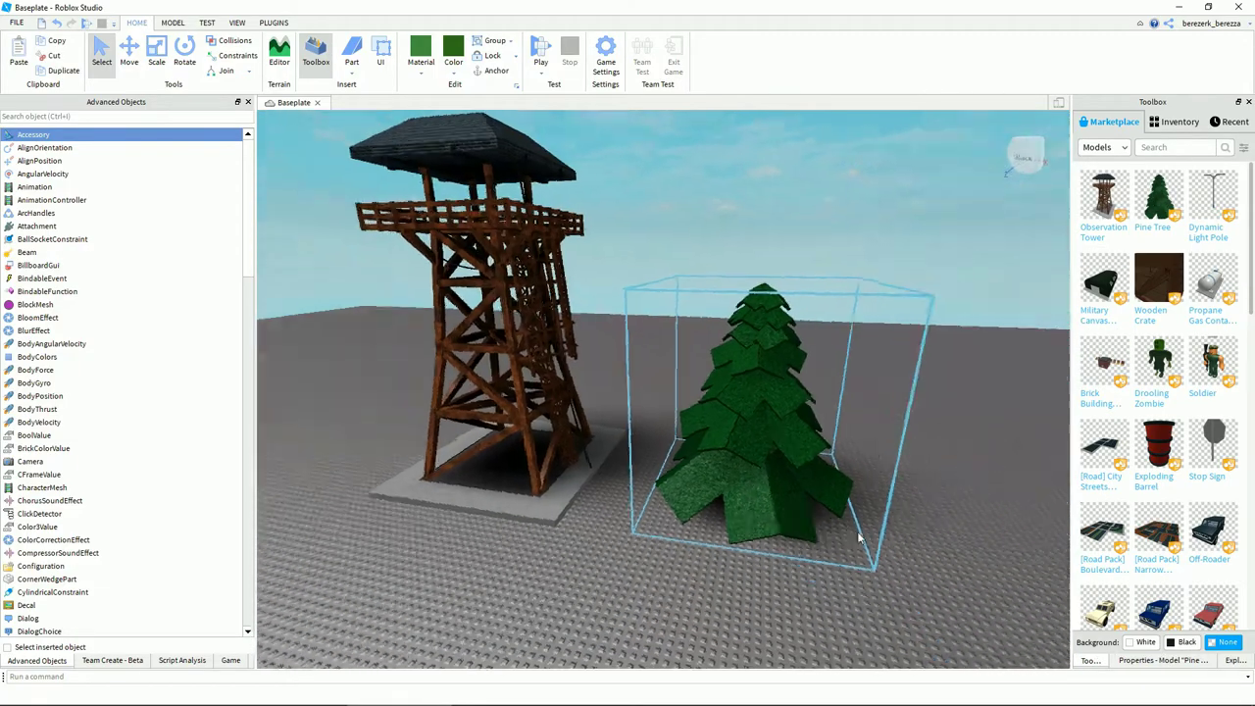
pyautogui.moveTo(1213, 196); pyautogui.dragTo(949, 431)
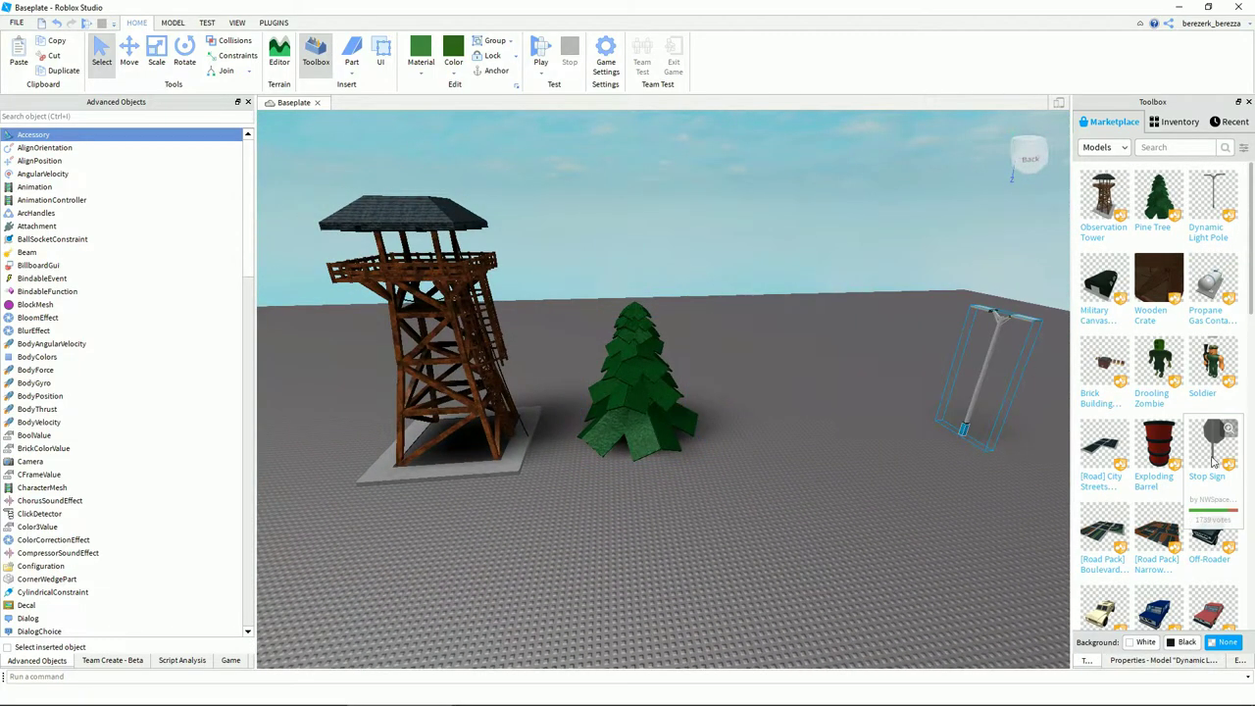
# Insert an Army Truck and move it away from the light pole toward the tower
pyautogui.click(1114, 618)
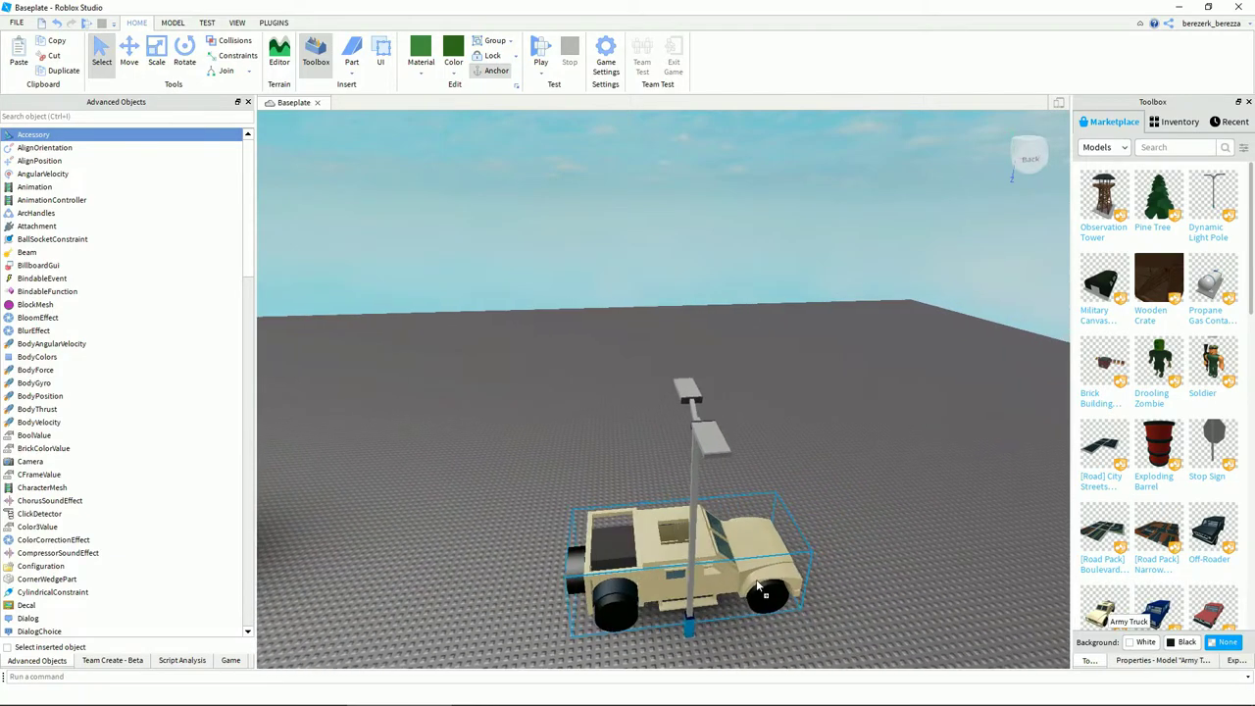
pyautogui.moveTo(765, 605); pyautogui.dragTo(471, 546)
pyautogui.moveTo(687, 486); pyautogui.dragTo(687, 486, button='right')
pyautogui.moveTo(824, 447); pyautogui.dragTo(456, 442)
# Move the Observation Tower freely across the baseplate until it stands clear of the Army Truck
pyautogui.click(654, 481)
pyautogui.scroll(4, 687, 446)
pyautogui.click(729, 357)
pyautogui.moveTo(729, 357); pyautogui.dragTo(681, 485)
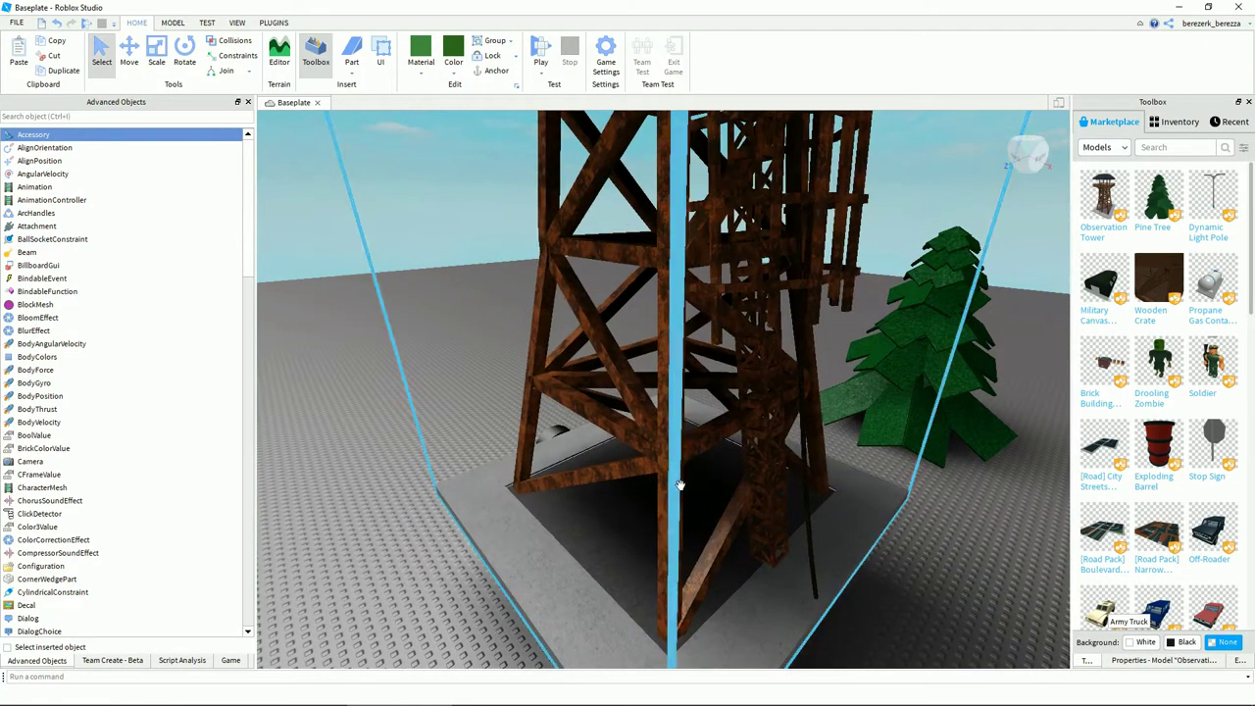
pyautogui.scroll(-5, 686, 479)
pyautogui.press('a')
pyautogui.moveTo(607, 544); pyautogui.dragTo(774, 440, button='right')
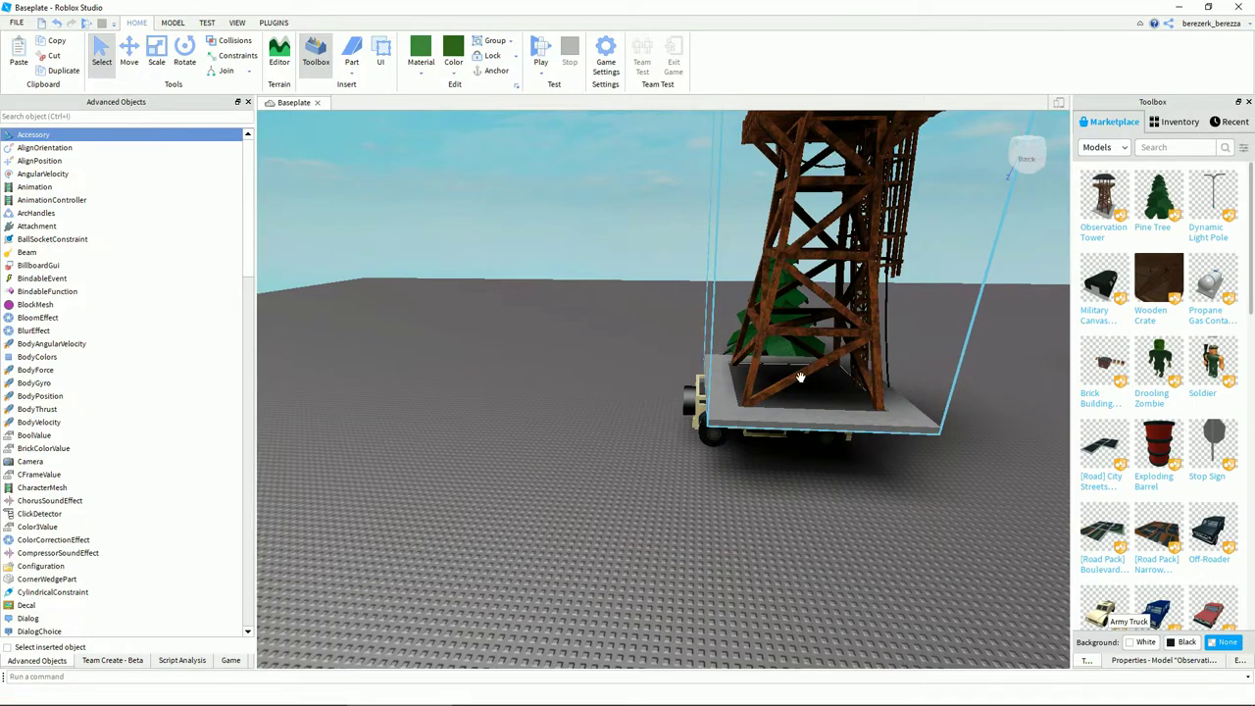
pyautogui.moveTo(794, 372); pyautogui.dragTo(532, 446)
# Shift the Observation Tower back and forth along its horizontal axis with the Move tool, then deselect it
pyautogui.press('a')
pyautogui.click(131, 59)
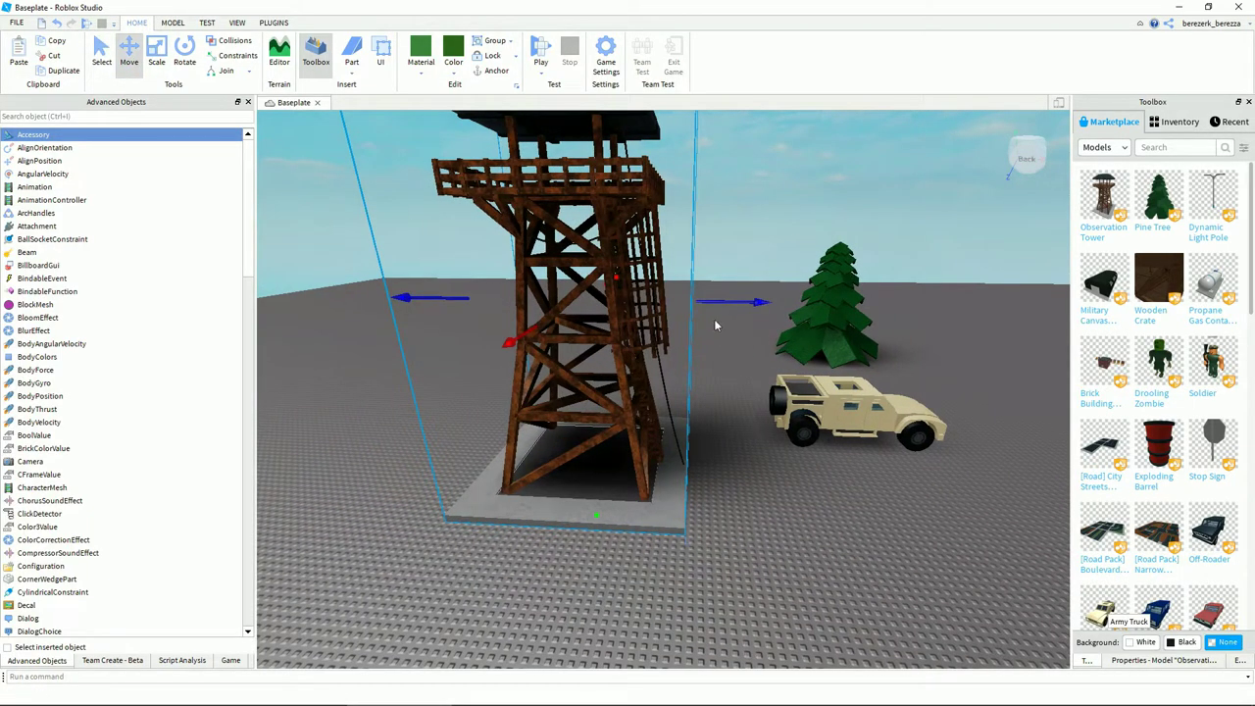
pyautogui.moveTo(720, 301); pyautogui.dragTo(868, 319)
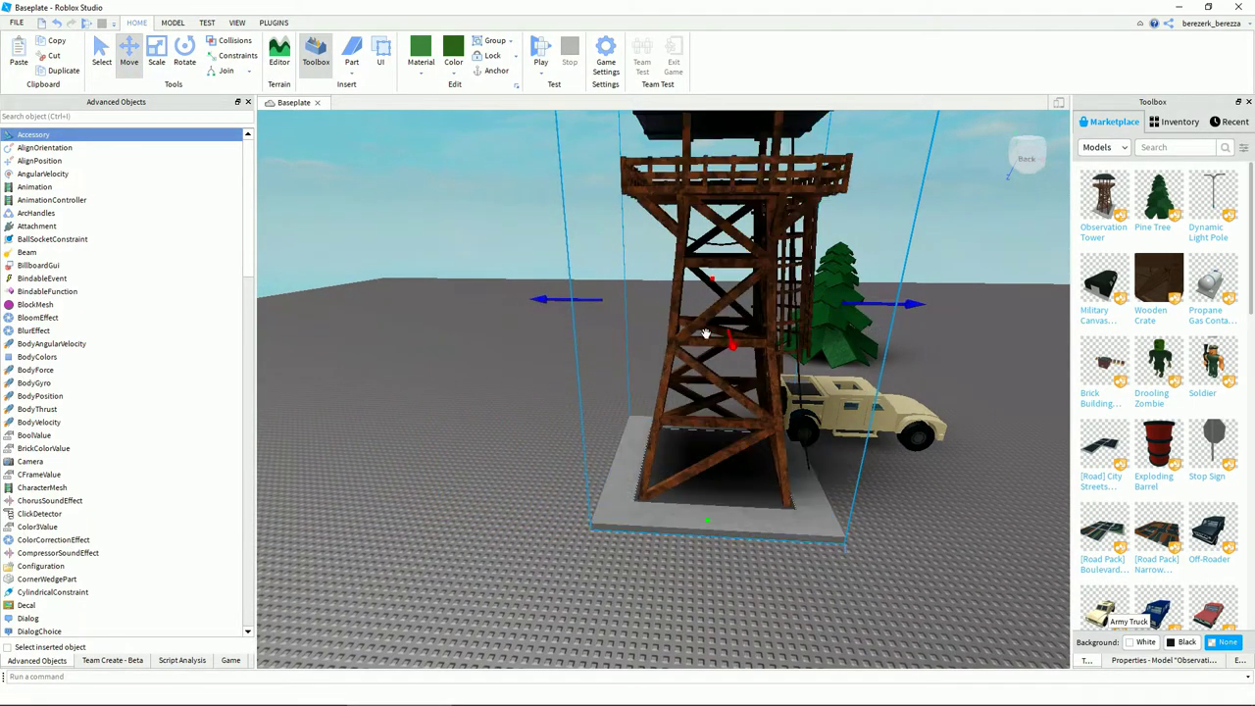
pyautogui.moveTo(582, 299); pyautogui.dragTo(420, 297)
pyautogui.click(820, 557)
pyautogui.press('w')
pyautogui.press('d')
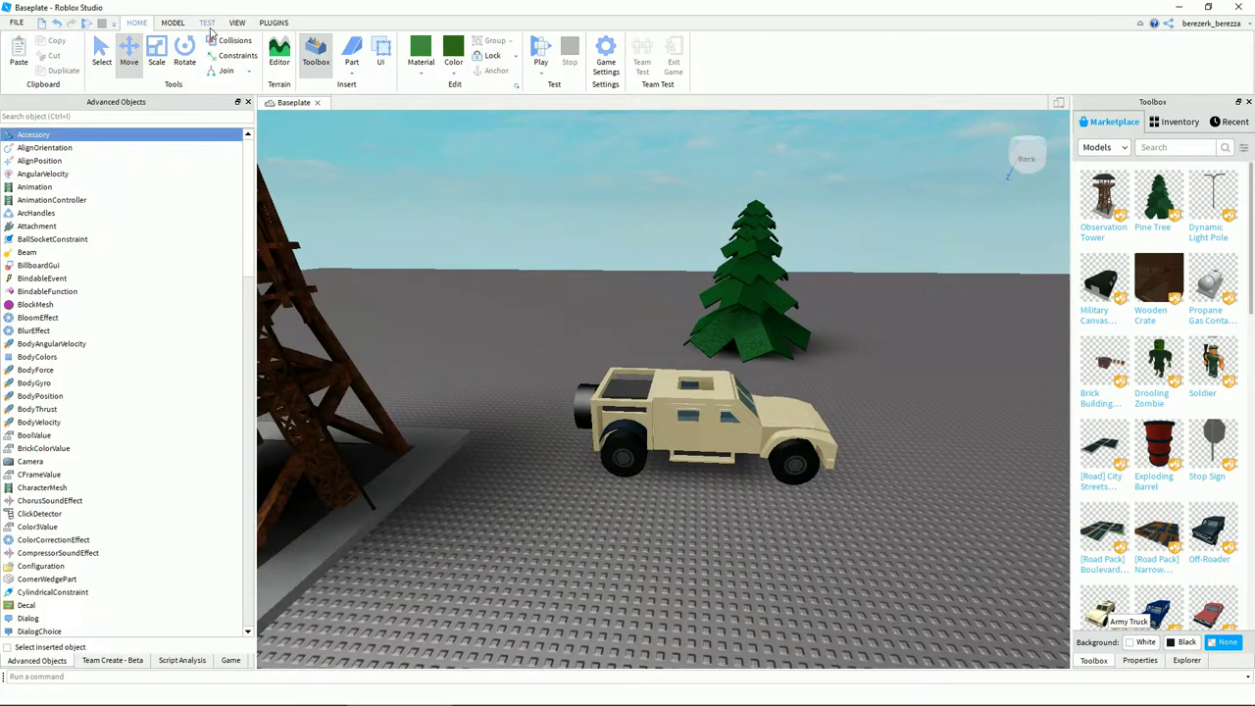
# Playtest the place, drive the Army Truck around the baseplate, and stop the simulation
pyautogui.click(207, 23)
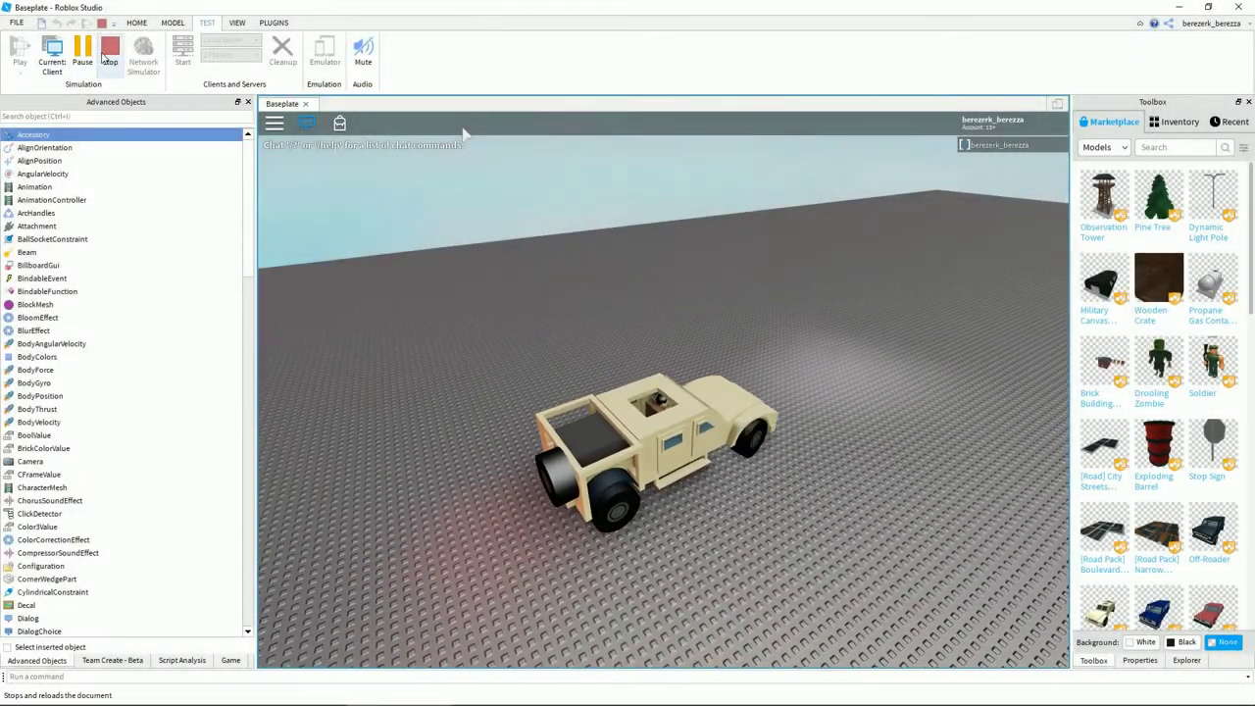
pyautogui.press('w')
pyautogui.press('d')
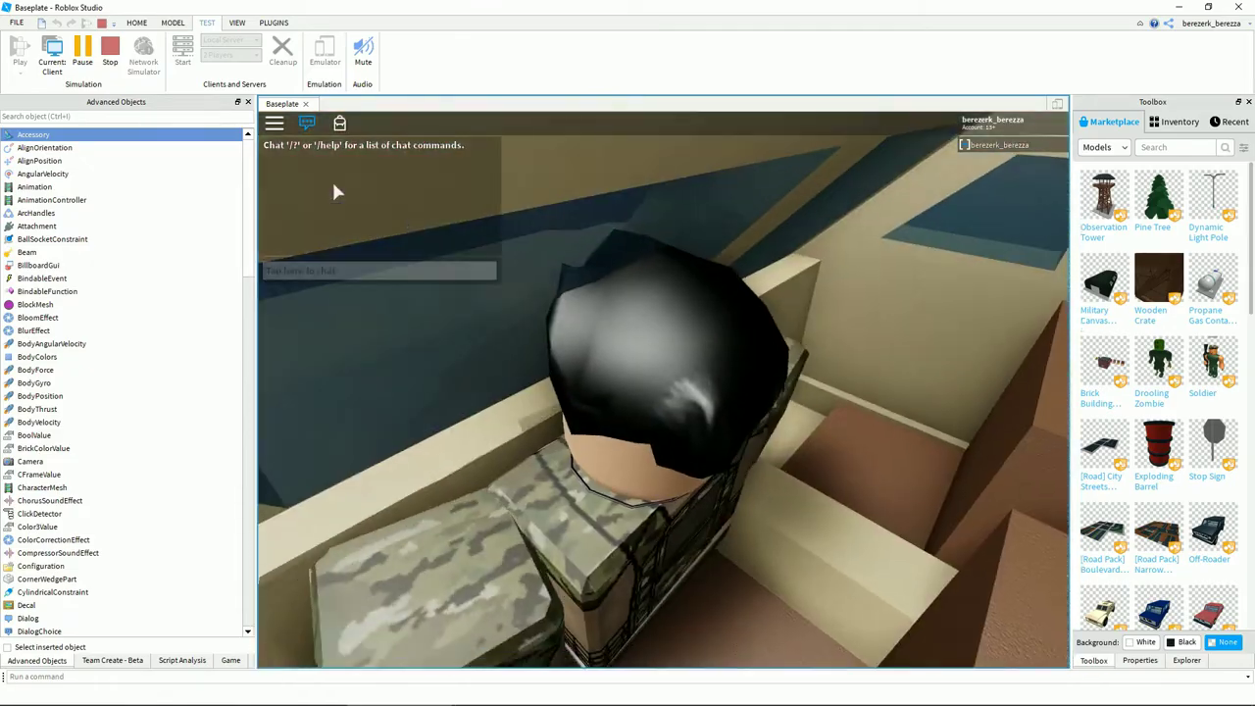
pyautogui.click(111, 49)
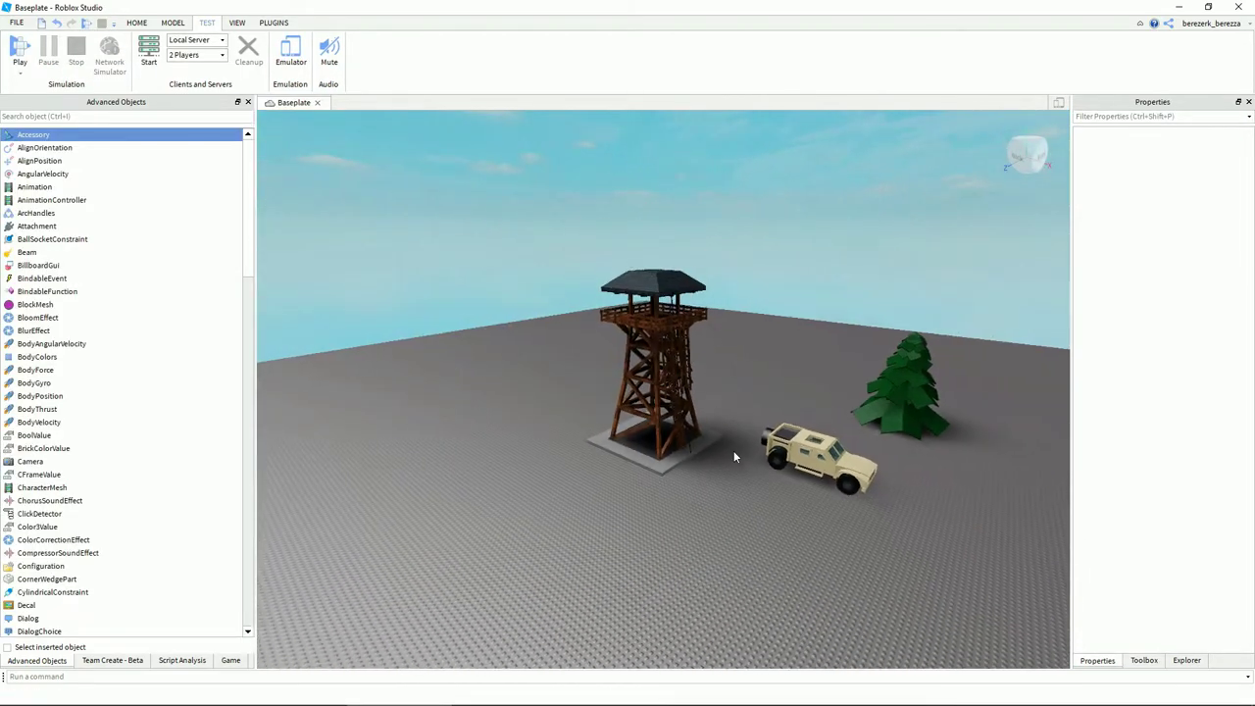
# Select the Observation Tower, Army Truck and Pine Tree together and delete them from the baseplate
pyautogui.scroll(-3, 733, 450)
pyautogui.moveTo(615, 356); pyautogui.dragTo(1012, 519)
pyautogui.press('Delete')
pyautogui.moveTo(757, 447); pyautogui.dragTo(757, 447, button='right')
pyautogui.scroll(6, 757, 447)
pyautogui.scroll(-3, 784, 457)
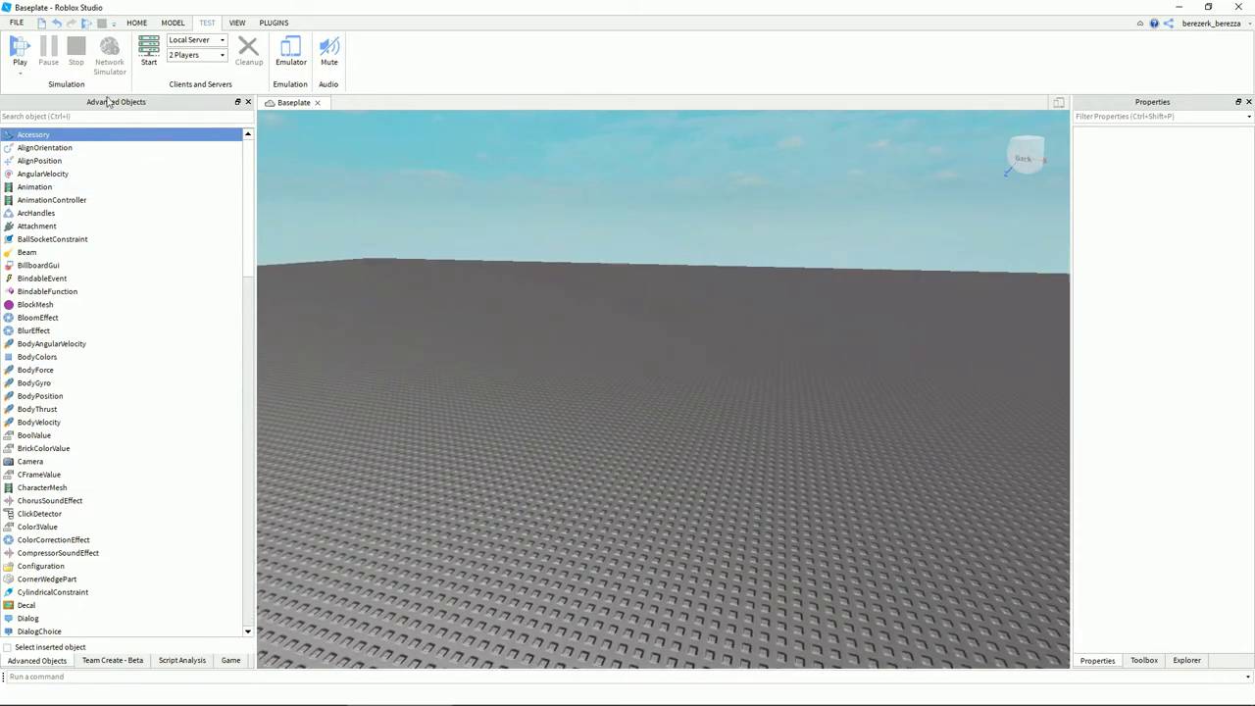
# Start publishing the baseplate to Roblox as a new place under My Places
pyautogui.click(17, 23)
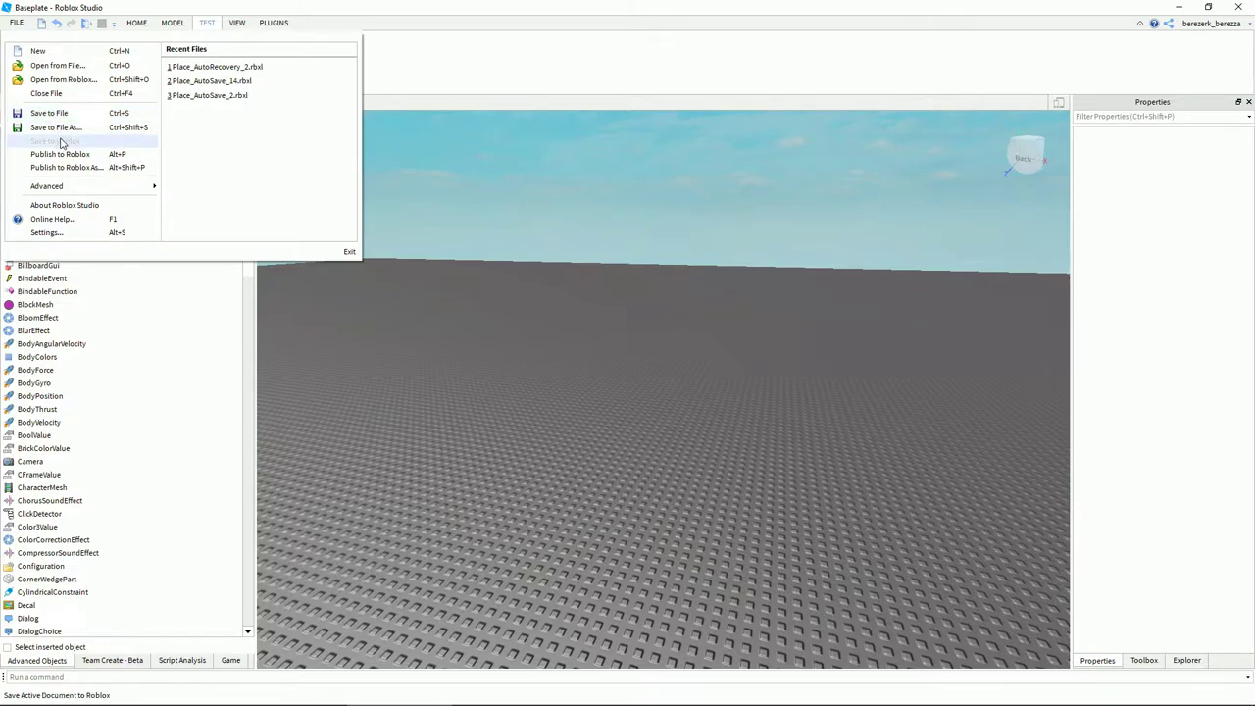
pyautogui.click(603, 238)
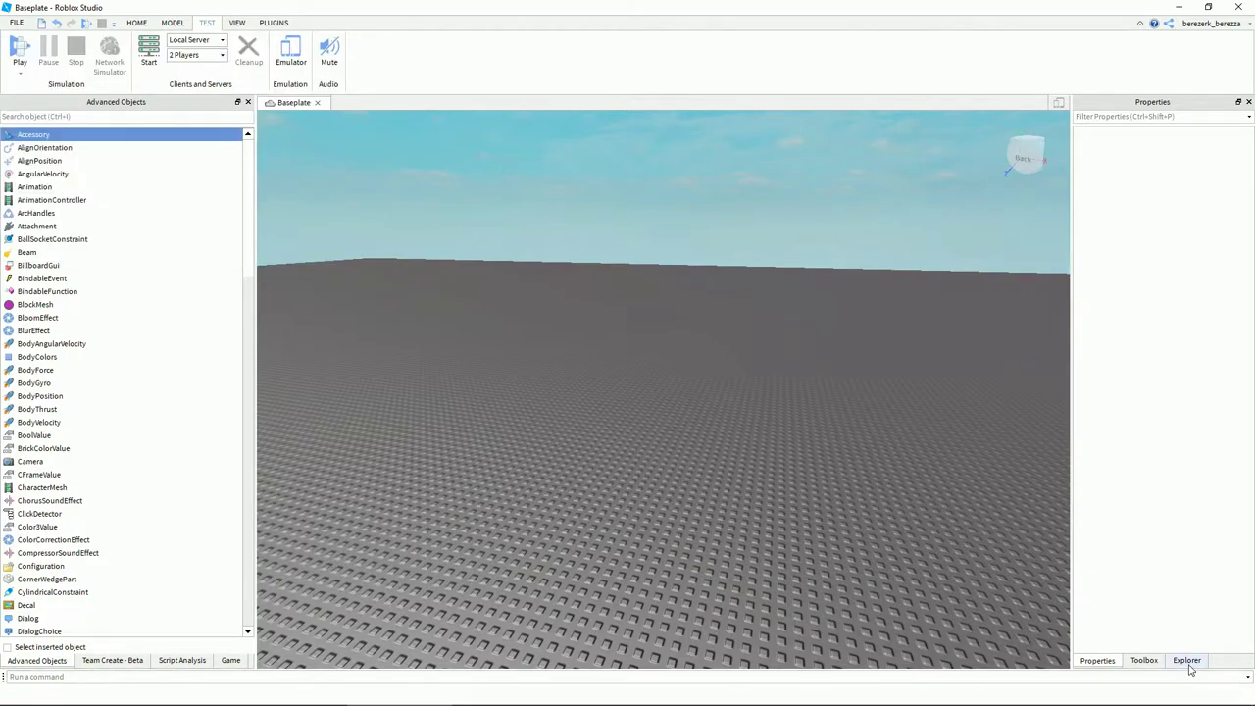
pyautogui.click(16, 24)
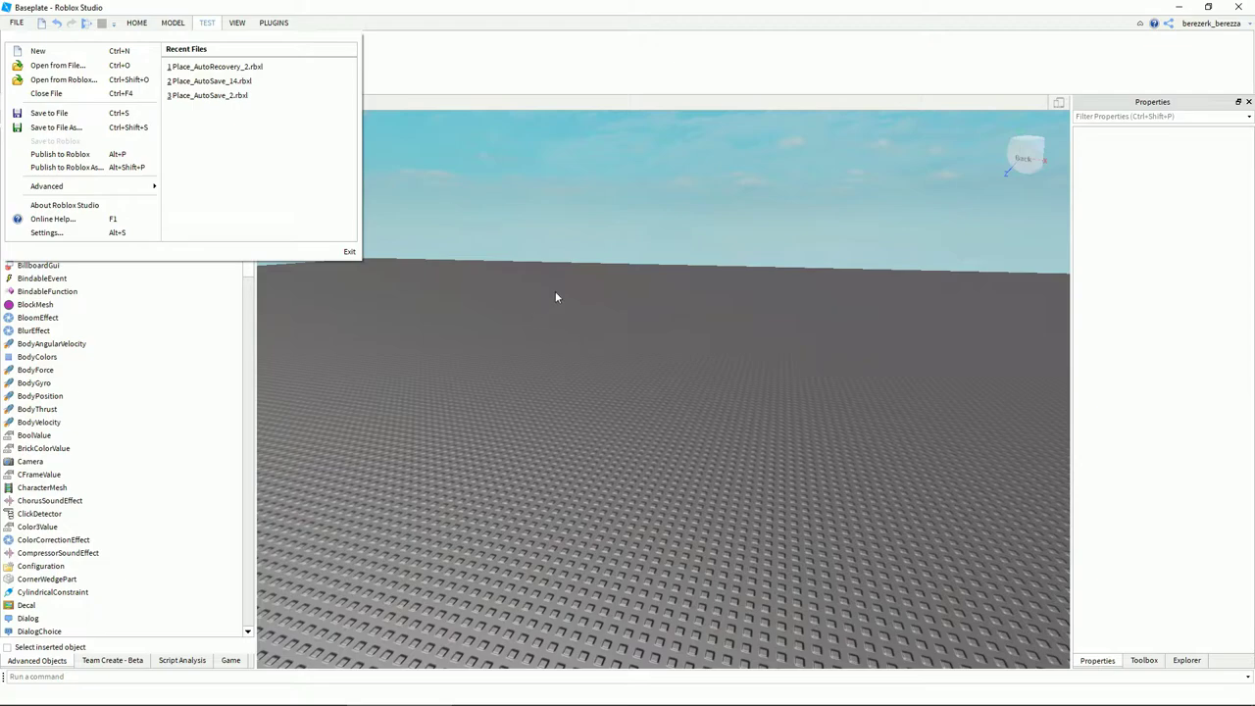
pyautogui.click(57, 157)
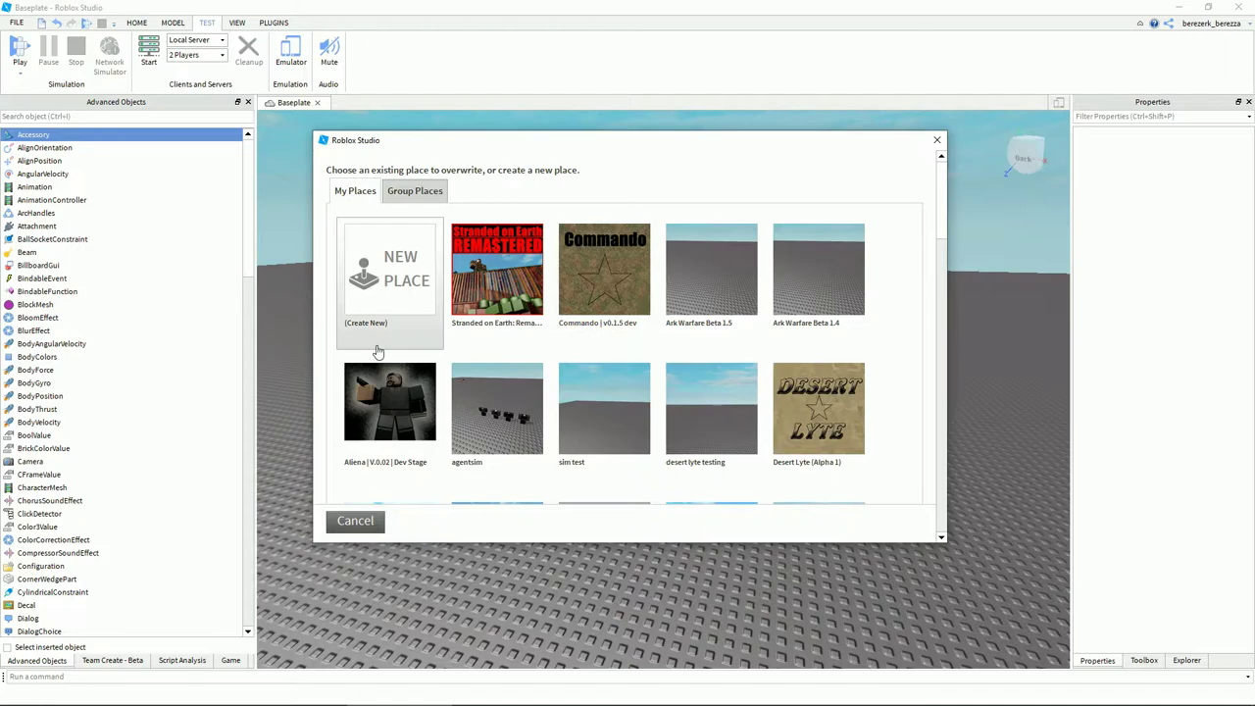
pyautogui.click(391, 193)
pyautogui.click(377, 200)
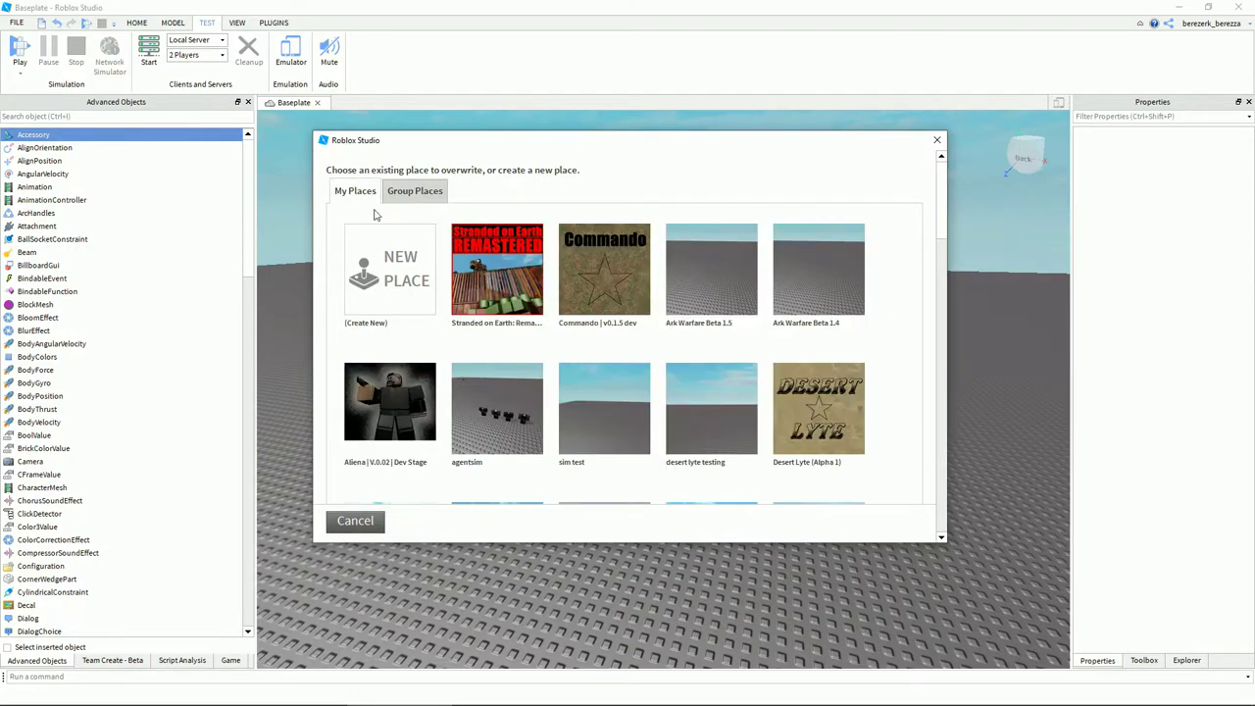
pyautogui.click(395, 265)
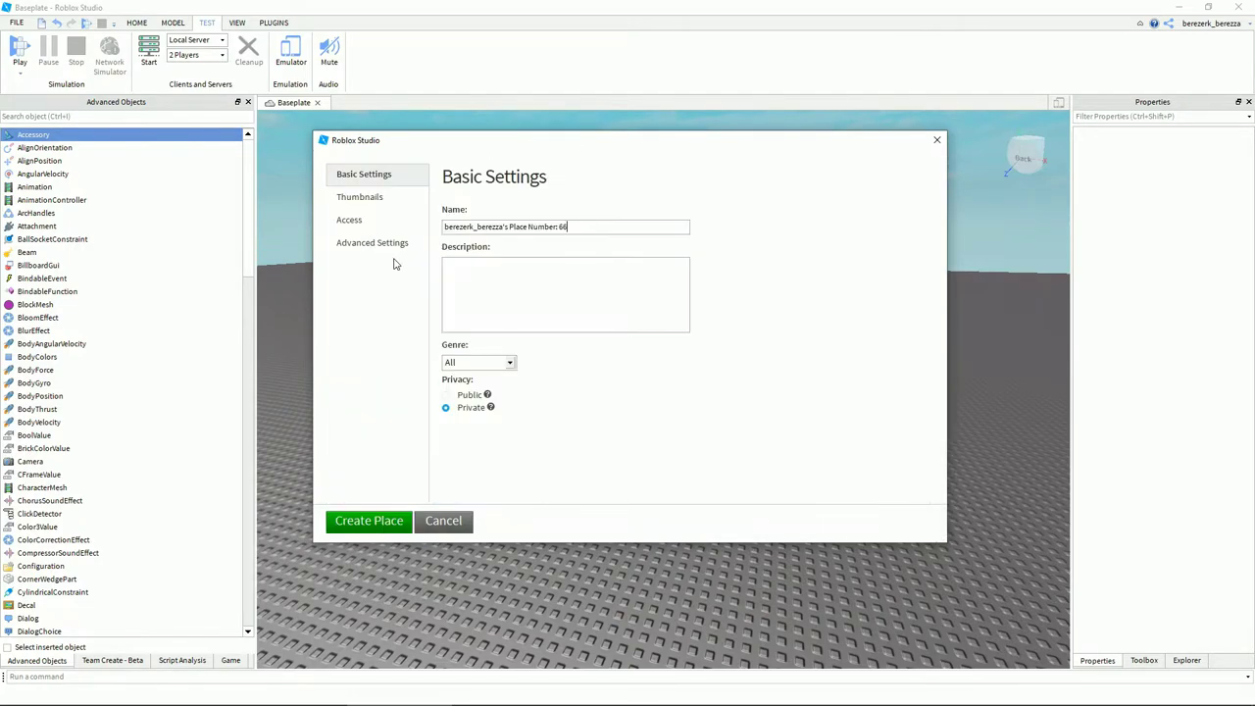
# Name the new place "dadadaweqewqeawdas" and enter the description "wewqeqwdwqdwq"
pyautogui.tripleClick(539, 226)
pyautogui.write('dadadaweqewqeawd')
pyautogui.click(528, 274)
pyautogui.write('wewqeqwdwqdwq')
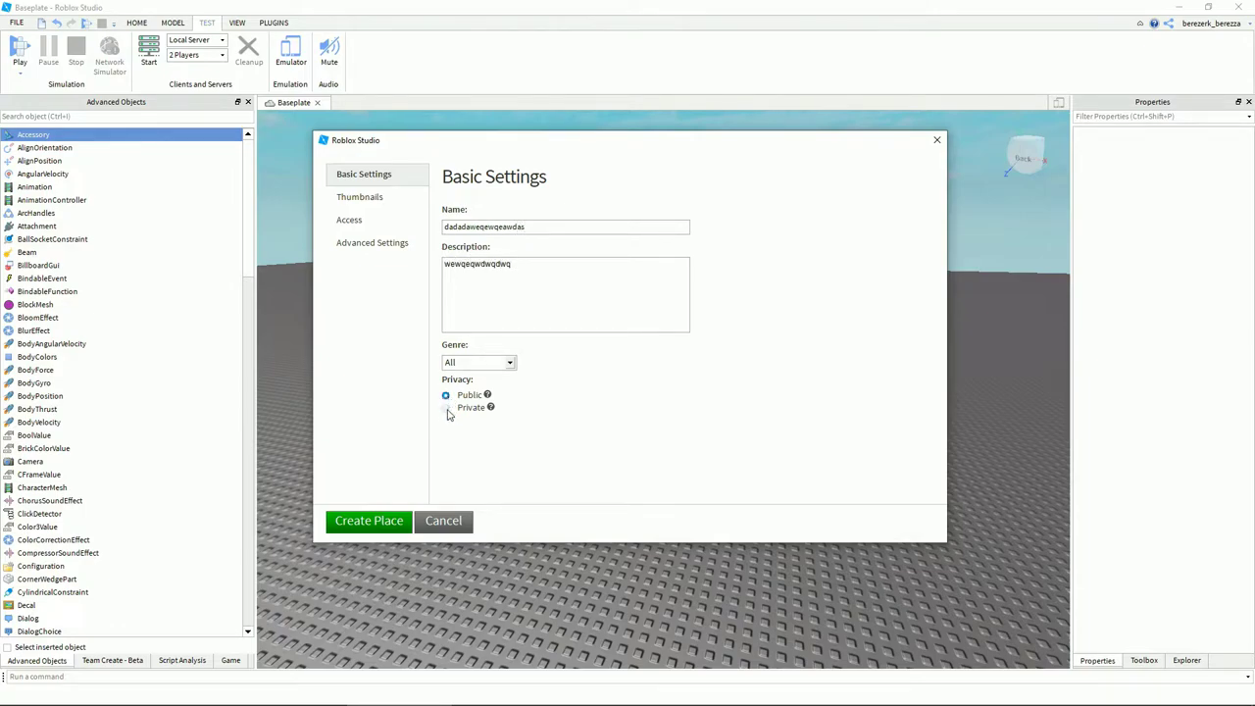
# Set the new place's privacy to Private with genre All, and take a viewport snapshot for its thumbnail
pyautogui.click(447, 408)
pyautogui.click(479, 363)
pyautogui.click(479, 375)
pyautogui.click(382, 196)
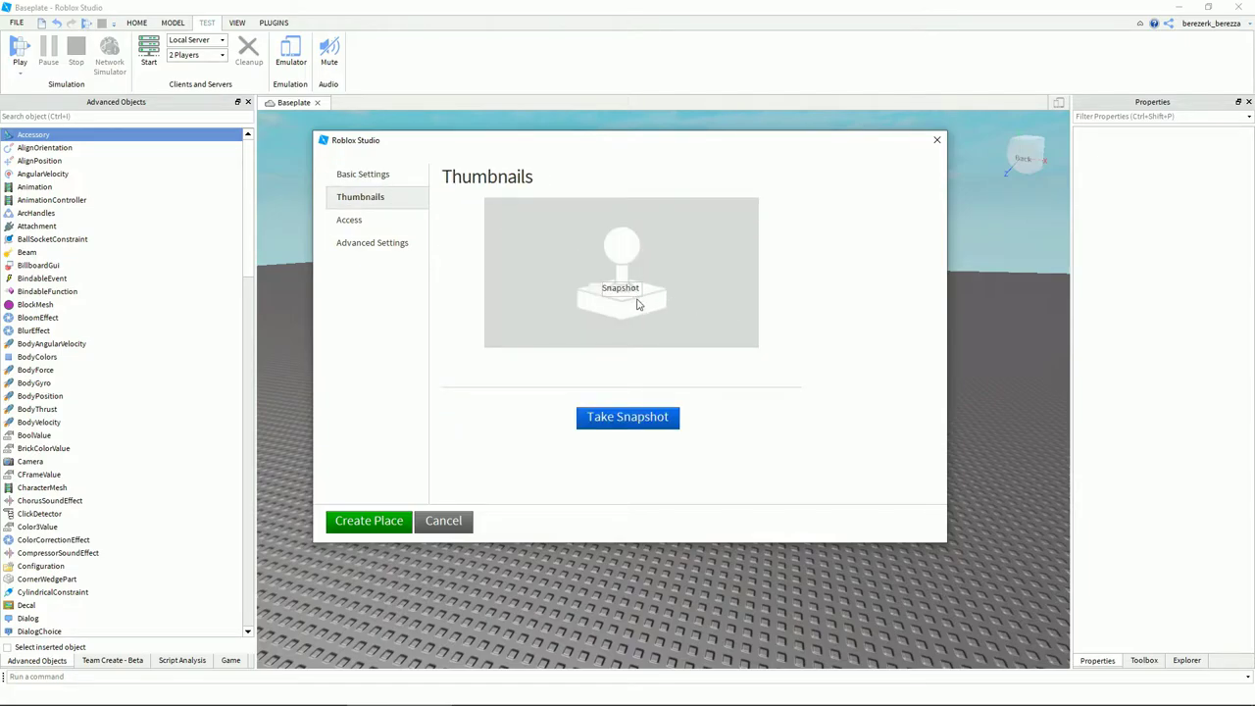
pyautogui.click(638, 426)
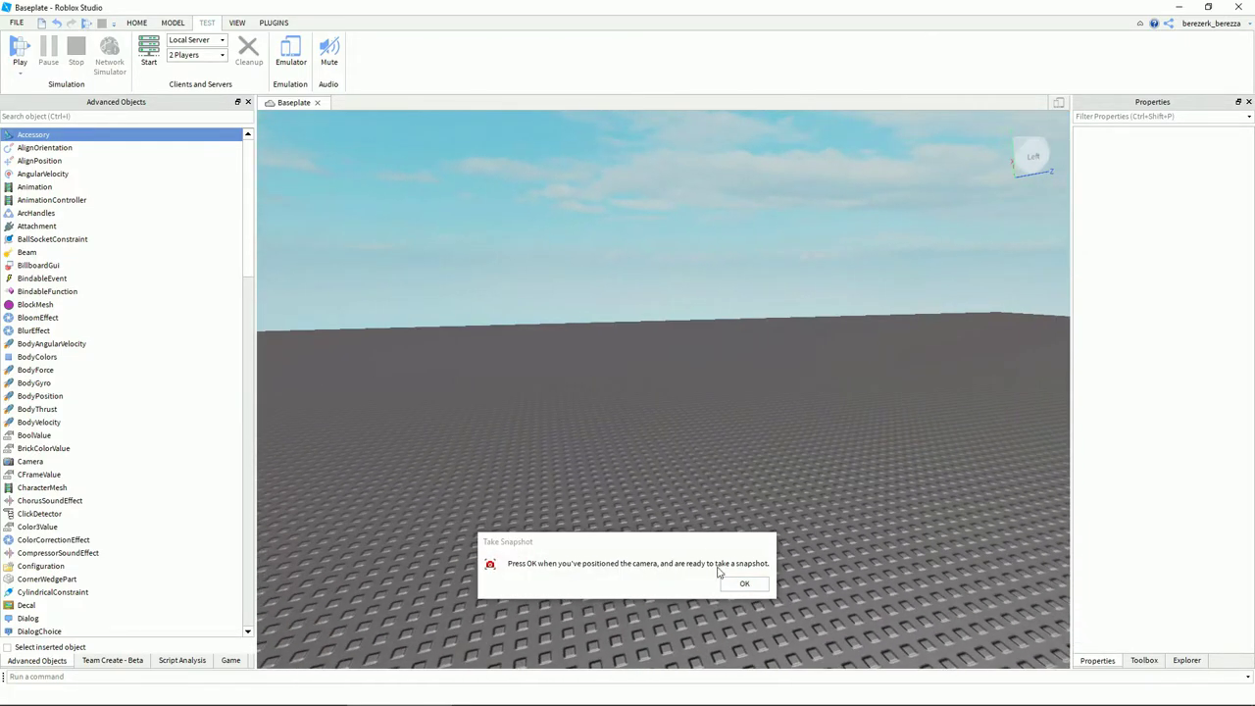
# Make the place playable on Console, accepting the content agreement, and set its maximum player count to 99
pyautogui.click(412, 222)
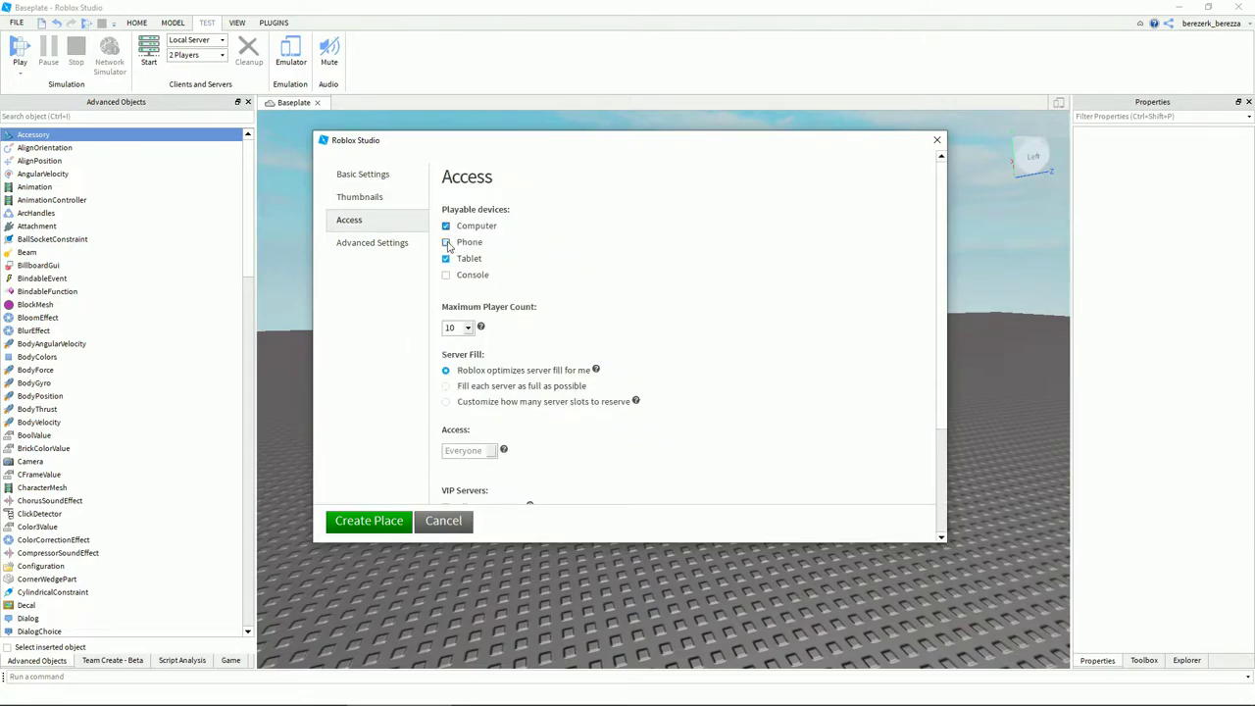
pyautogui.click(446, 275)
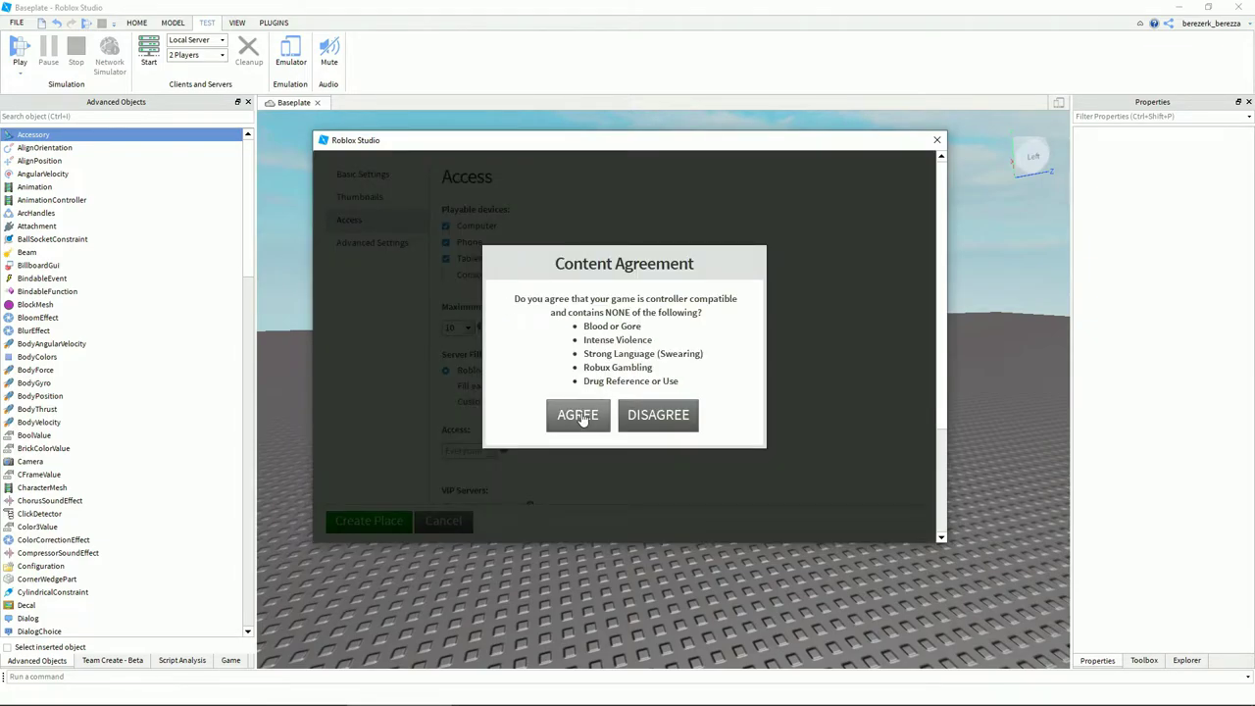
pyautogui.click(576, 415)
pyautogui.scroll(-2, 491, 277)
pyautogui.click(468, 250)
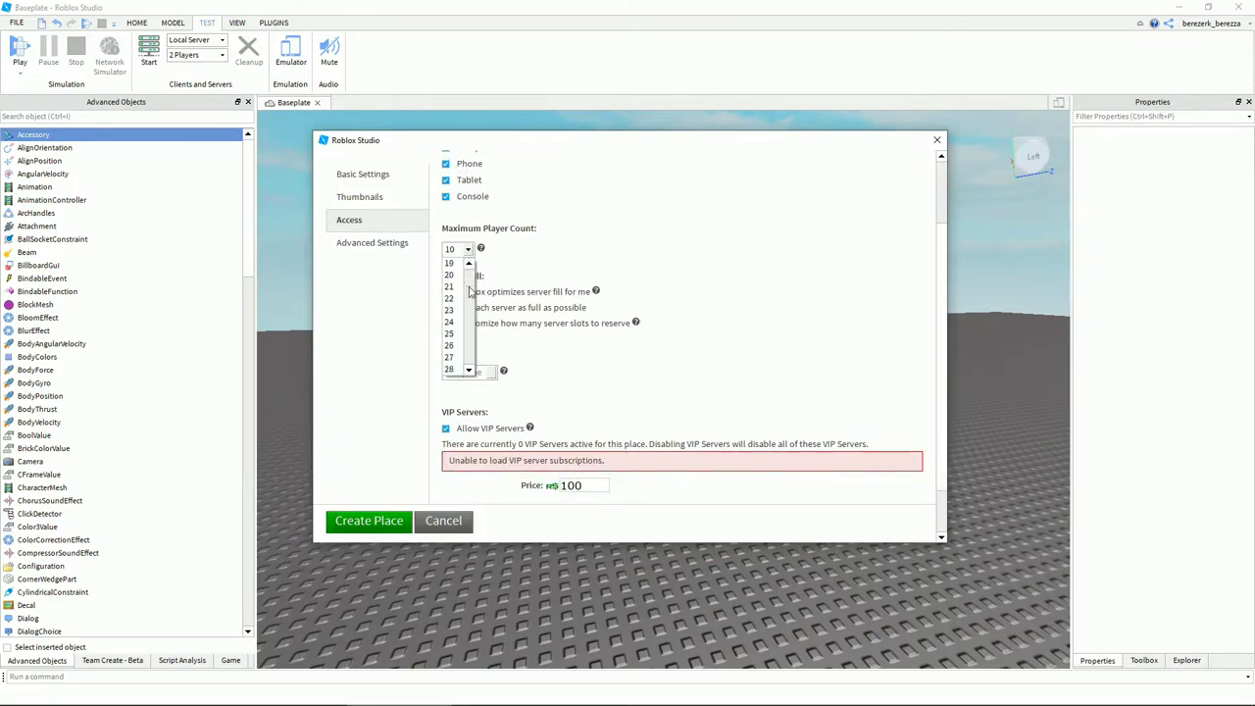
pyautogui.moveTo(472, 291); pyautogui.dragTo(470, 360)
pyautogui.click(451, 368)
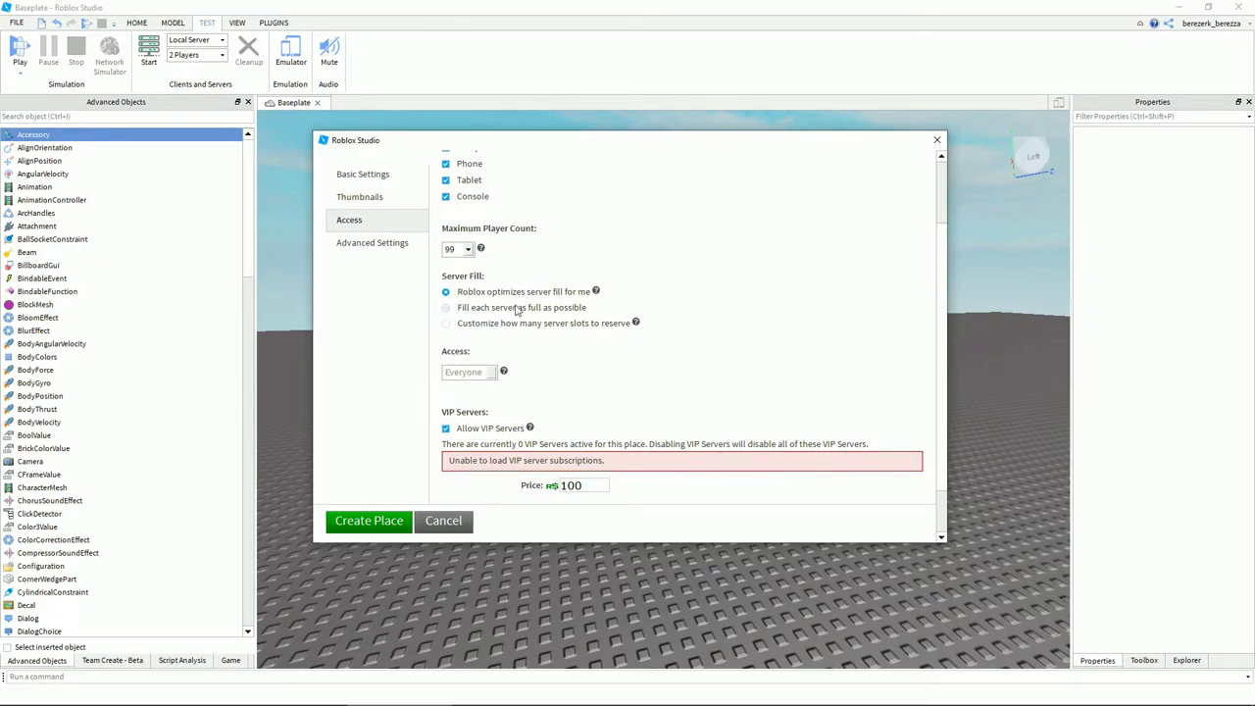
# Disallow VIP servers in the new place's access settings
pyautogui.scroll(-1, 502, 309)
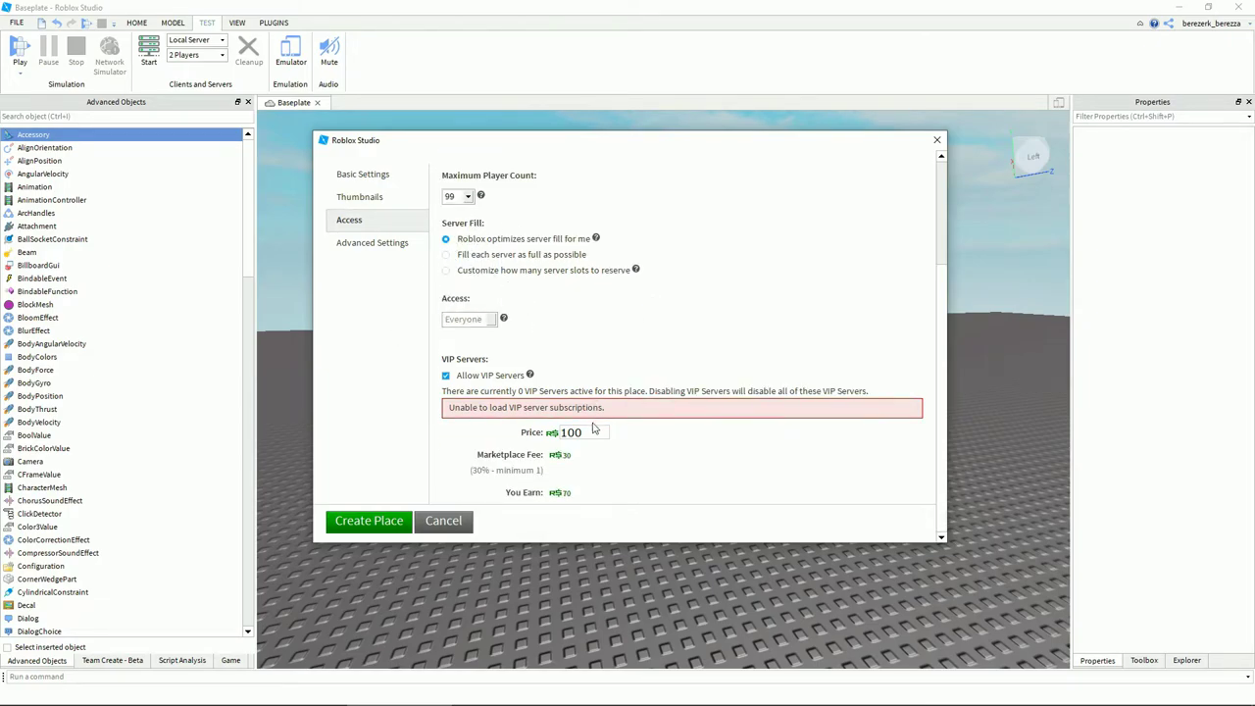
pyautogui.moveTo(595, 434); pyautogui.dragTo(541, 428)
pyautogui.click(447, 377)
# Allow the Melee, Navigation, Social, Power ups, Explosive, Transport and Building gear types in the place's advanced settings
pyautogui.click(385, 247)
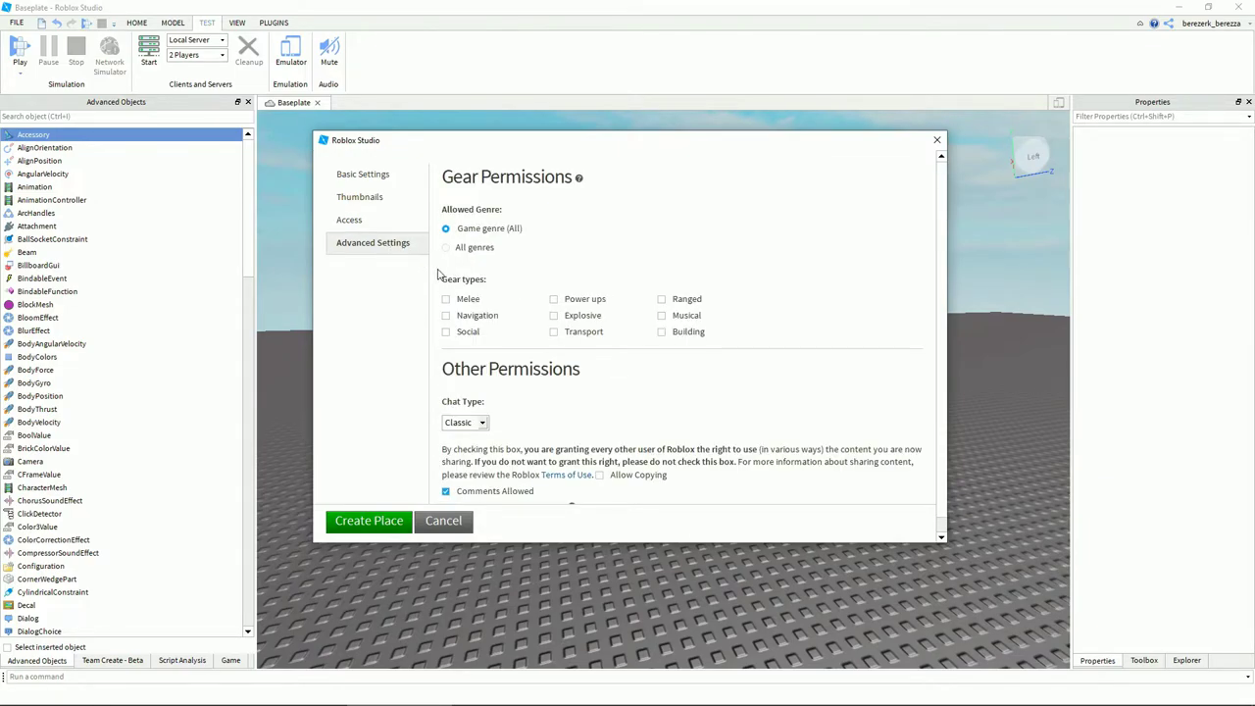
pyautogui.scroll(-1, 561, 305)
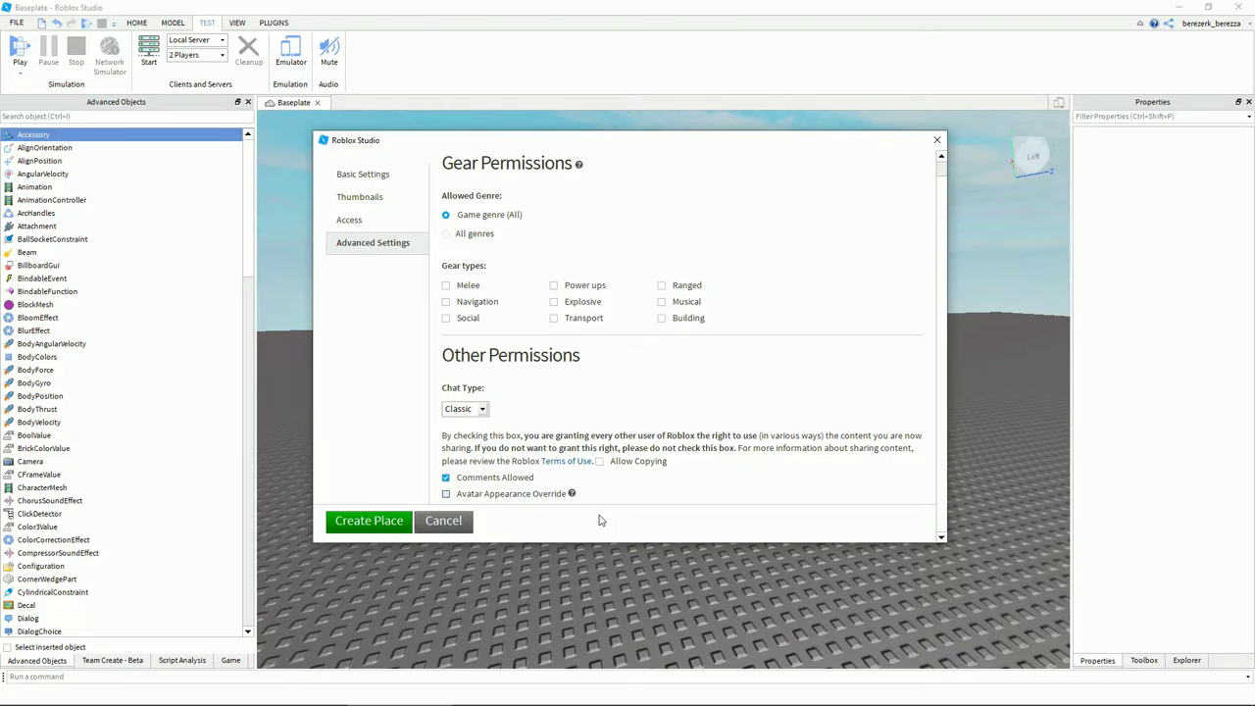
pyautogui.scroll(1, 502, 447)
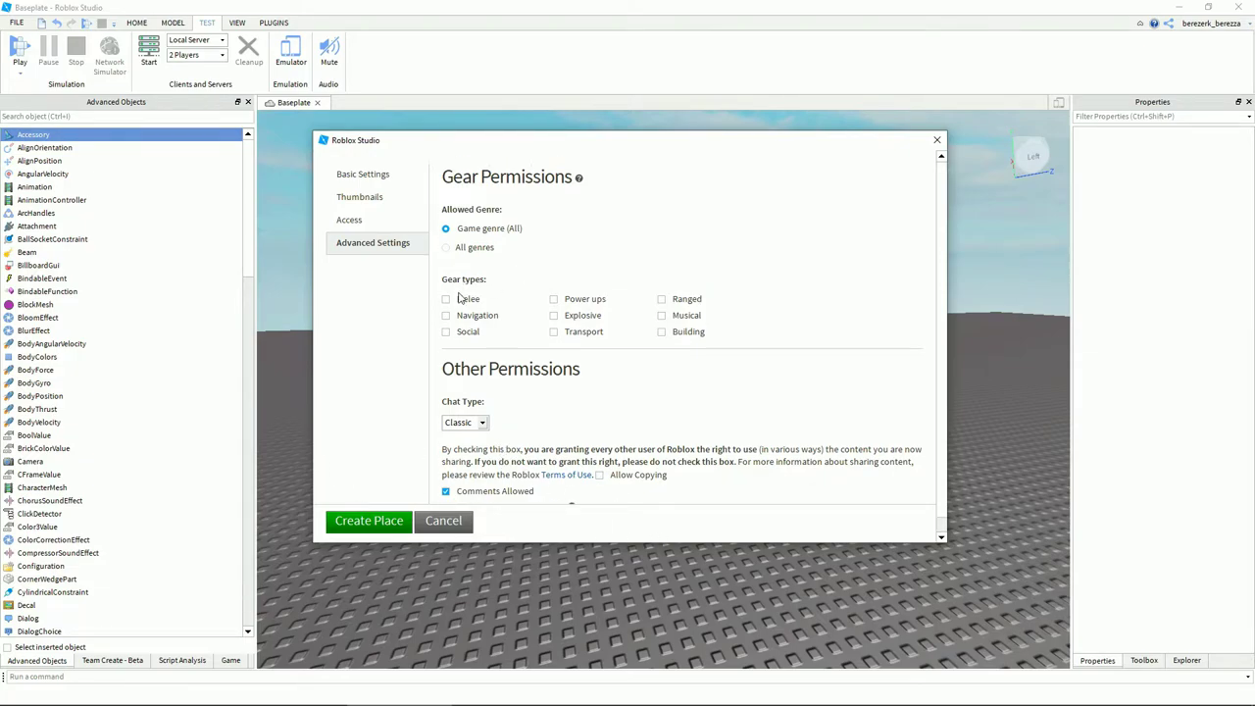
pyautogui.moveTo(459, 281)
pyautogui.mouseDown()
pyautogui.moveTo(497, 286)
pyautogui.moveTo(448, 286)
pyautogui.mouseUp()
pyautogui.moveTo(539, 340); pyautogui.dragTo(551, 330)
pyautogui.click(553, 315)
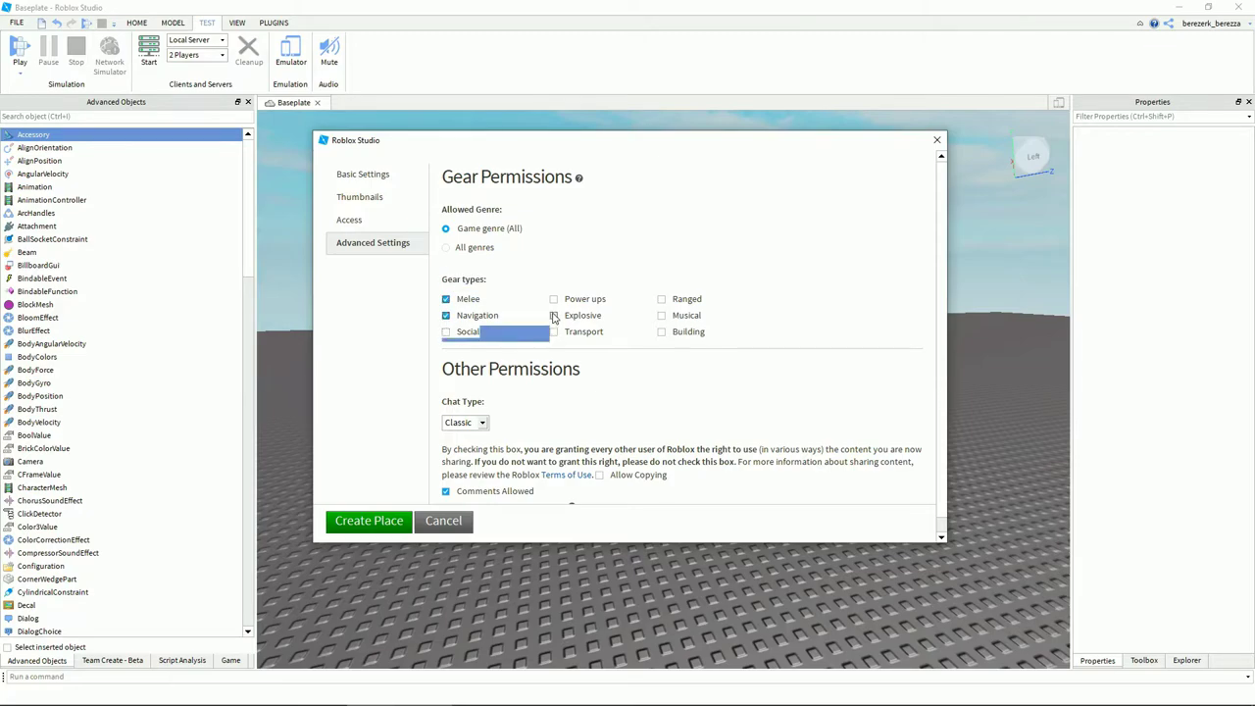
pyautogui.click(553, 299)
pyautogui.click(556, 334)
pyautogui.click(449, 333)
pyautogui.click(661, 332)
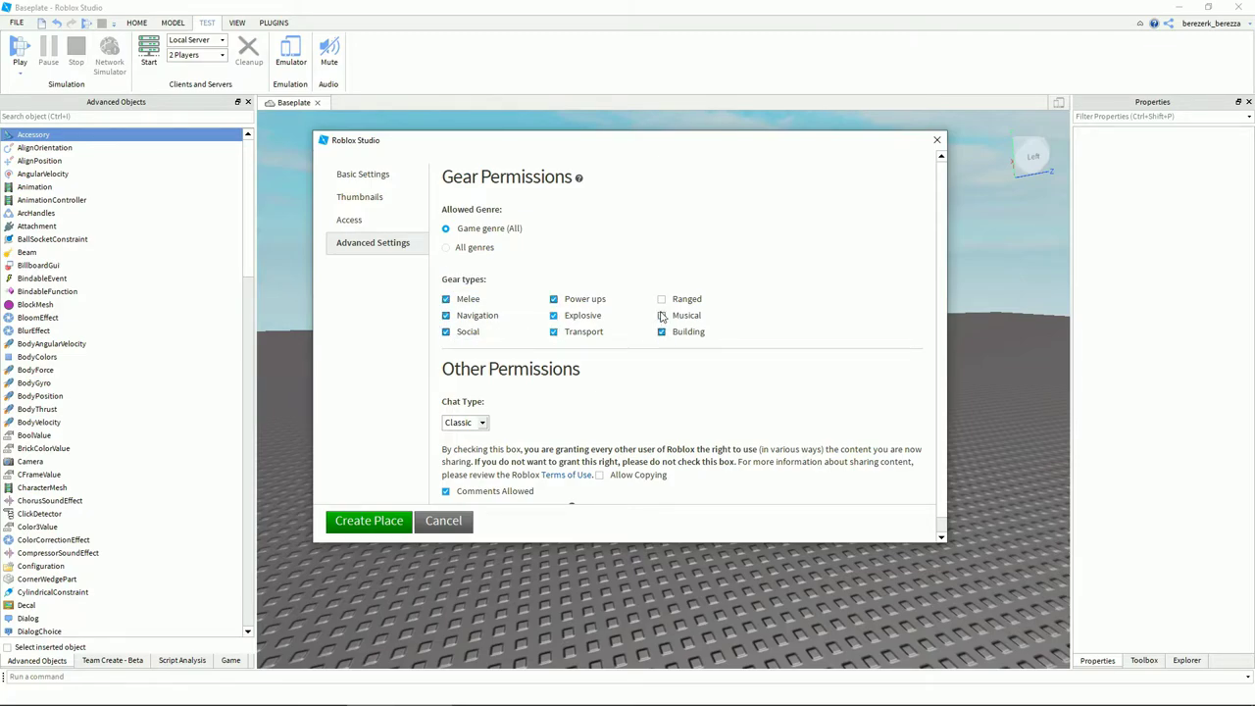
# Toggle the Melee, Power ups and Ranged gear permissions
pyautogui.click(468, 301)
pyautogui.click(555, 302)
pyautogui.click(662, 301)
# Go back through the access and basic settings and close the publishing dialog without creating the place
pyautogui.click(392, 222)
pyautogui.click(383, 174)
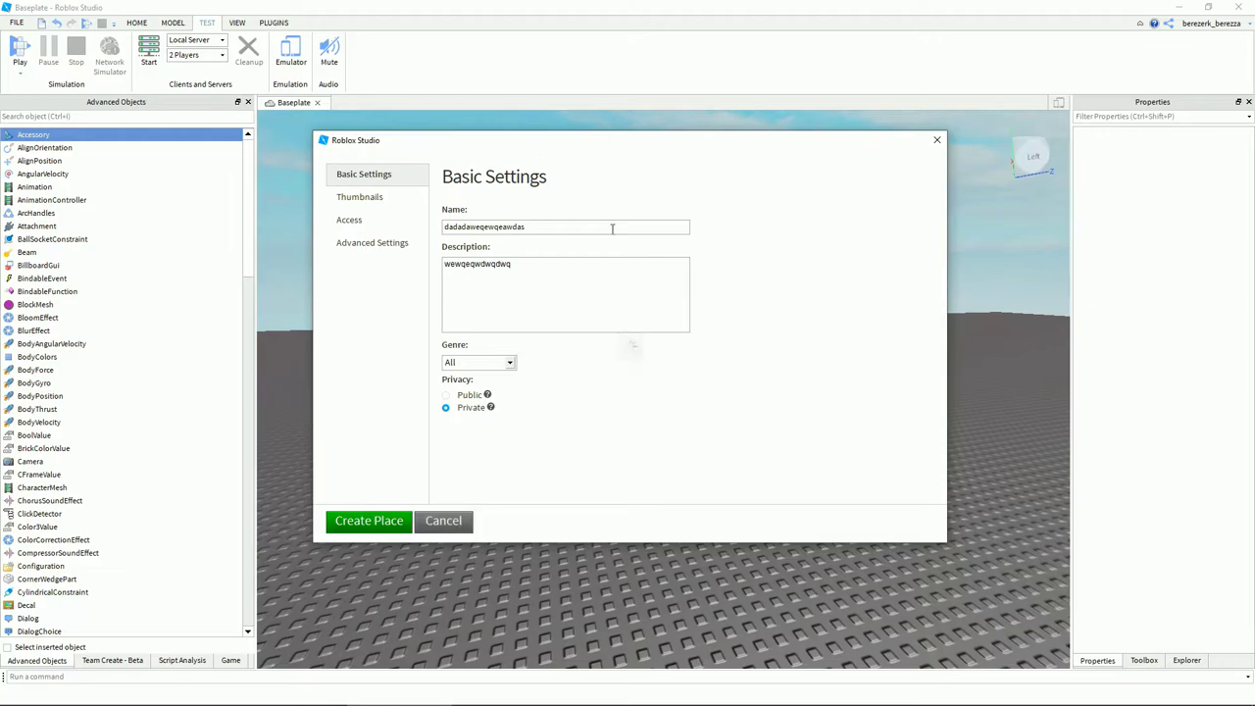
pyautogui.click(938, 135)
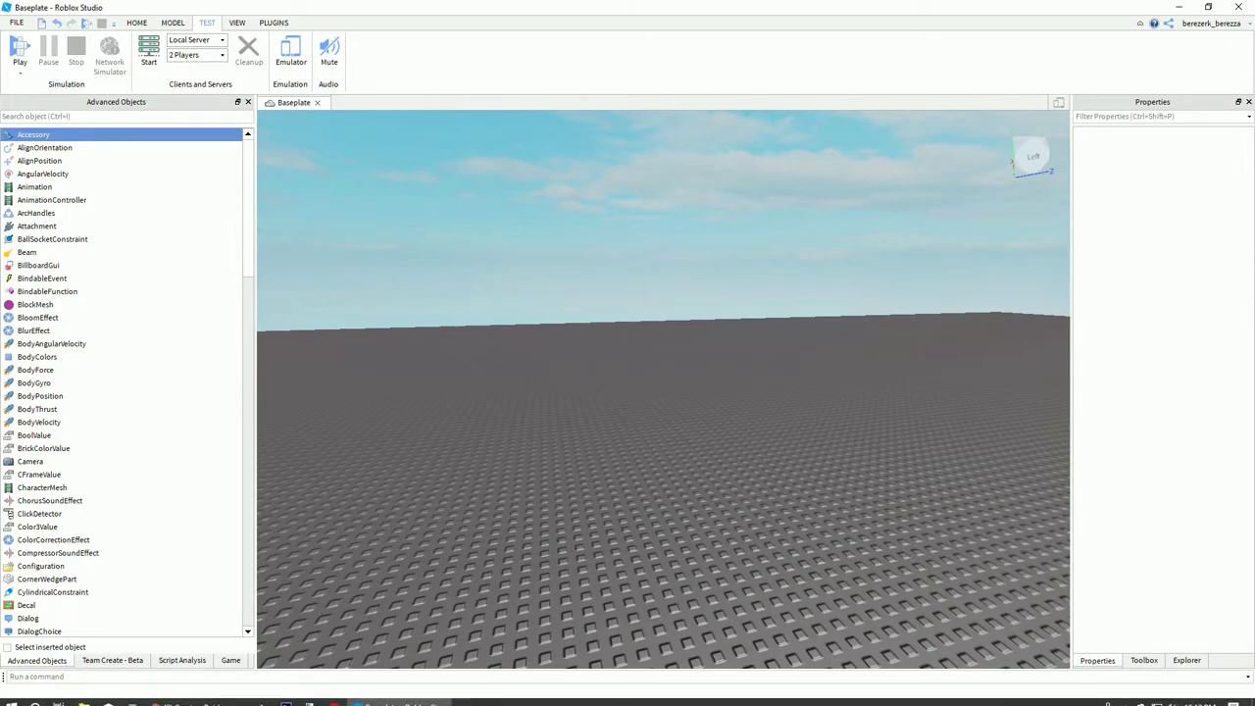
# Switch to the Roblox website and open the start place configuration of Stranded on Earth: Remastered to review its description
pyautogui.click(186, 696)
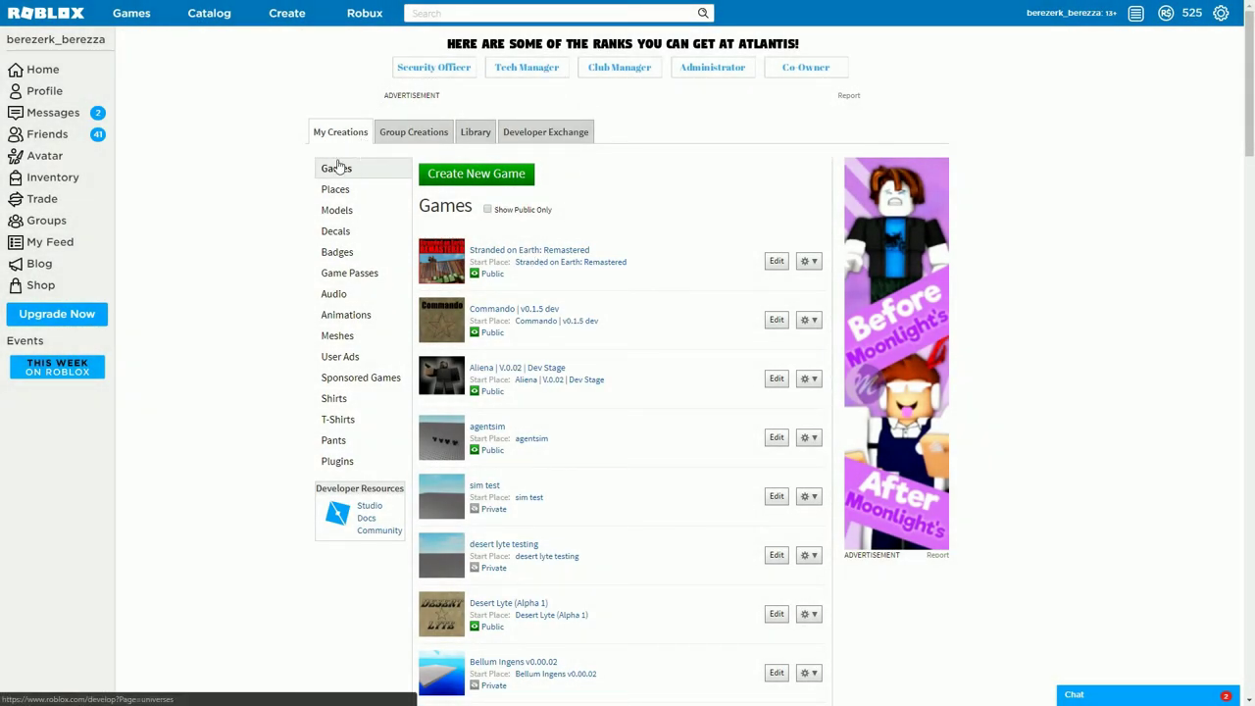
pyautogui.click(810, 263)
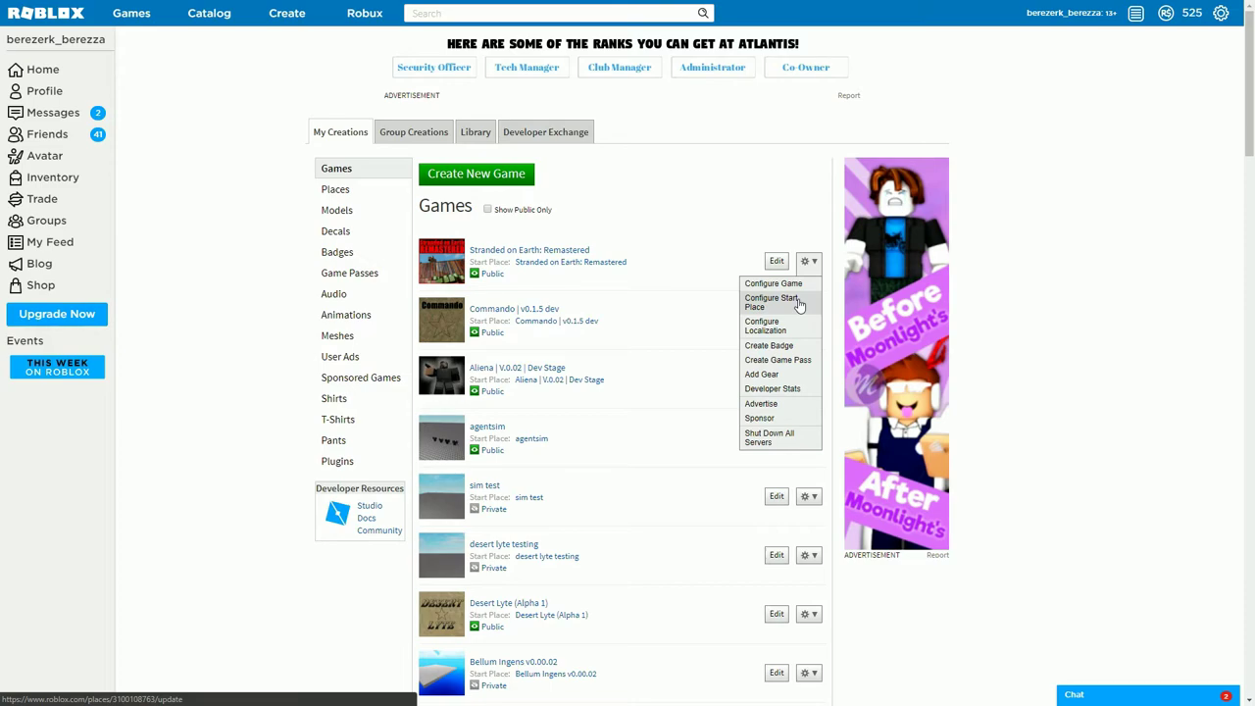
pyautogui.click(799, 304)
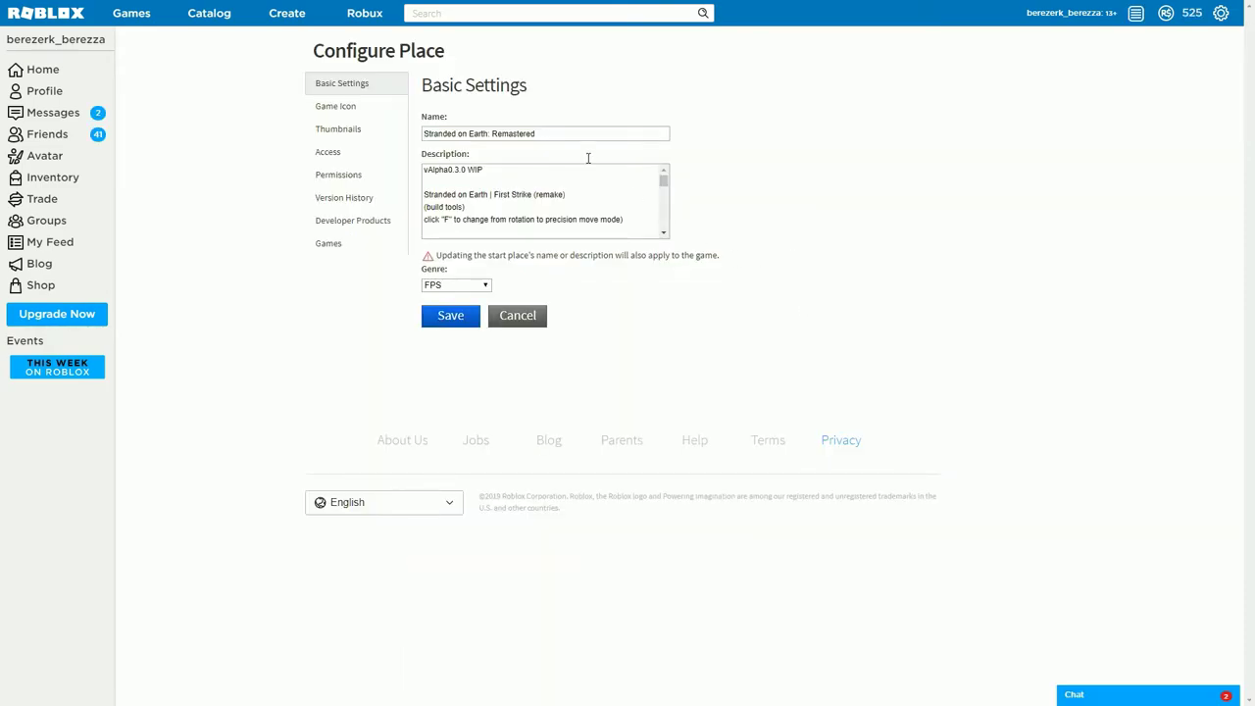
pyautogui.moveTo(594, 175); pyautogui.dragTo(549, 182)
pyautogui.moveTo(632, 220); pyautogui.dragTo(402, 157)
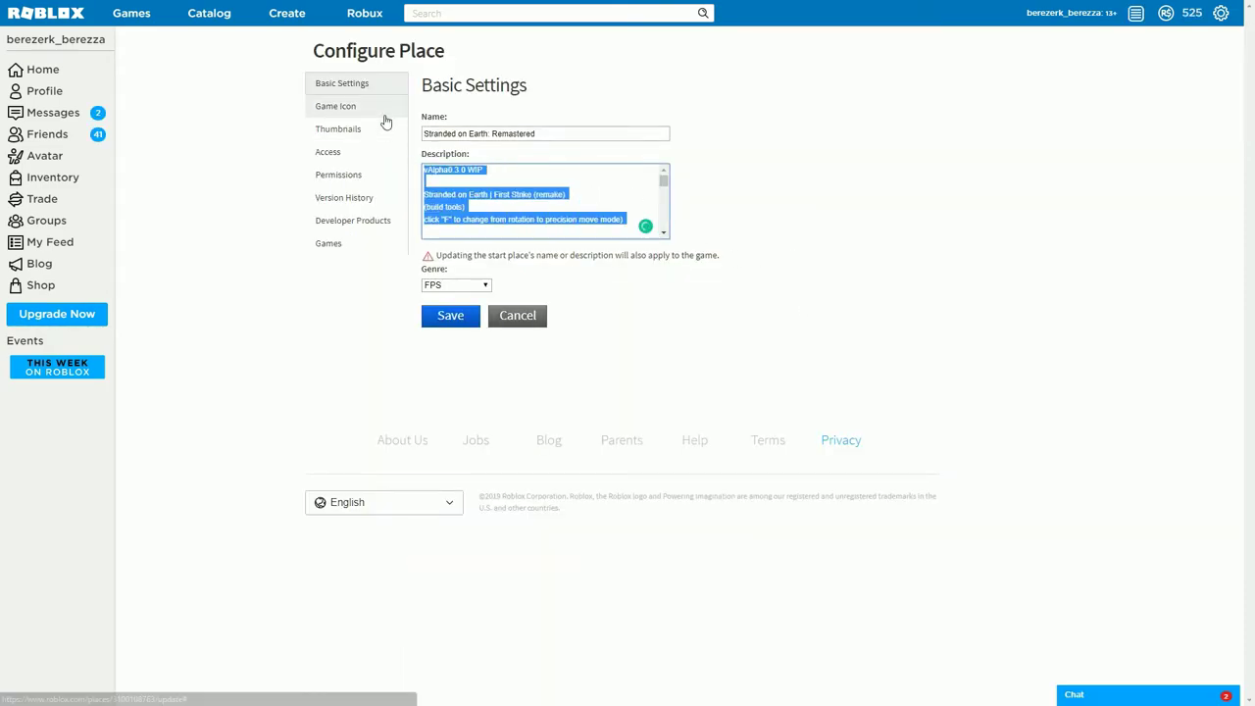
# Examine the place's game icon, thumbnails, access, permissions and version history settings
pyautogui.click(383, 115)
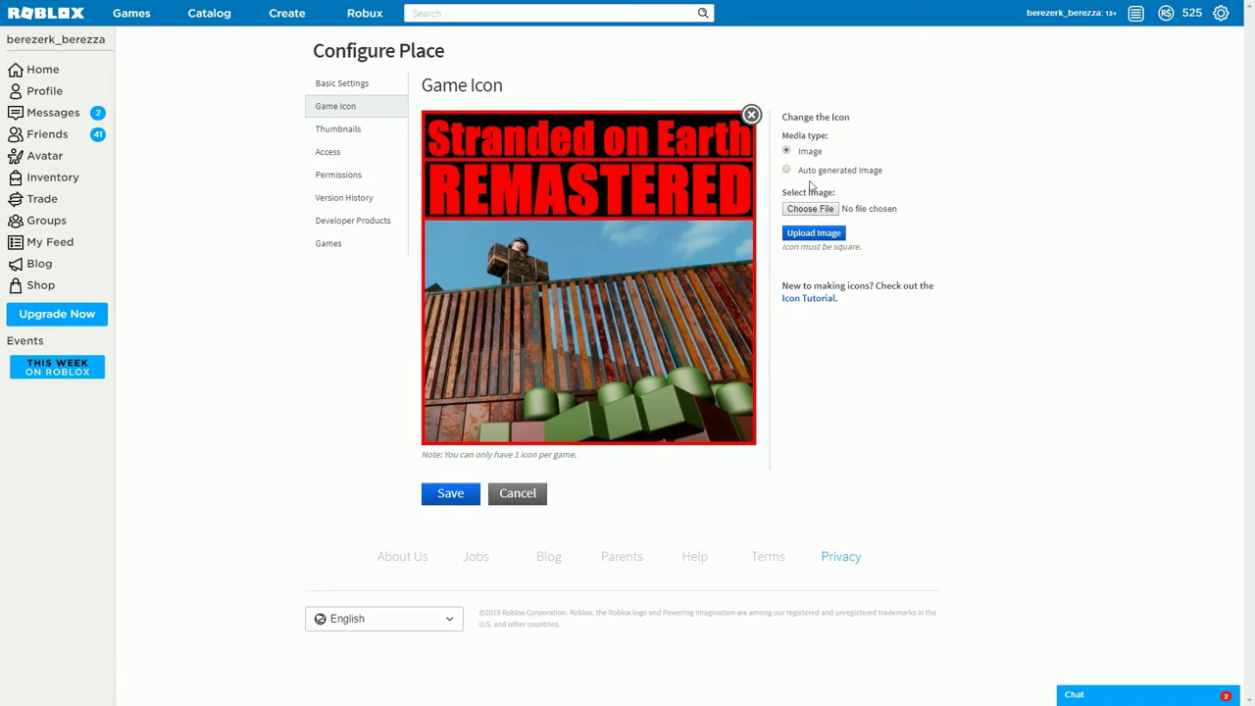
pyautogui.click(348, 130)
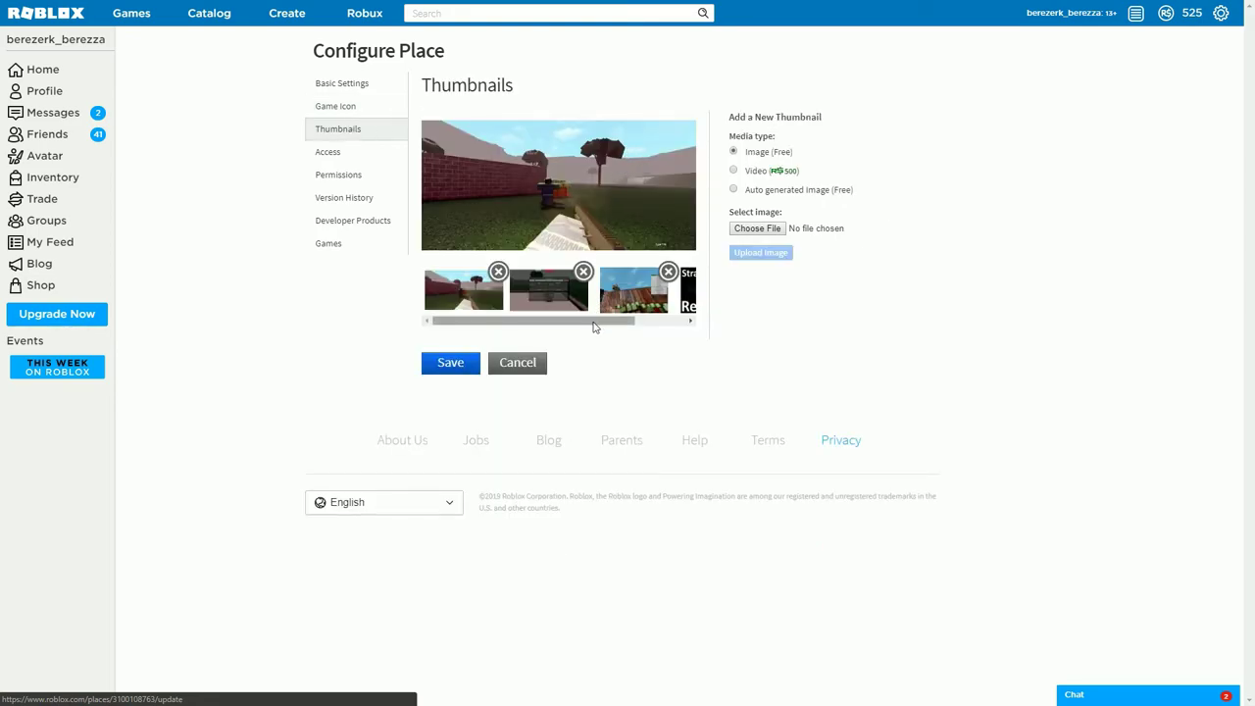
pyautogui.moveTo(591, 323)
pyautogui.mouseDown()
pyautogui.moveTo(692, 332)
pyautogui.moveTo(580, 312)
pyautogui.mouseUp()
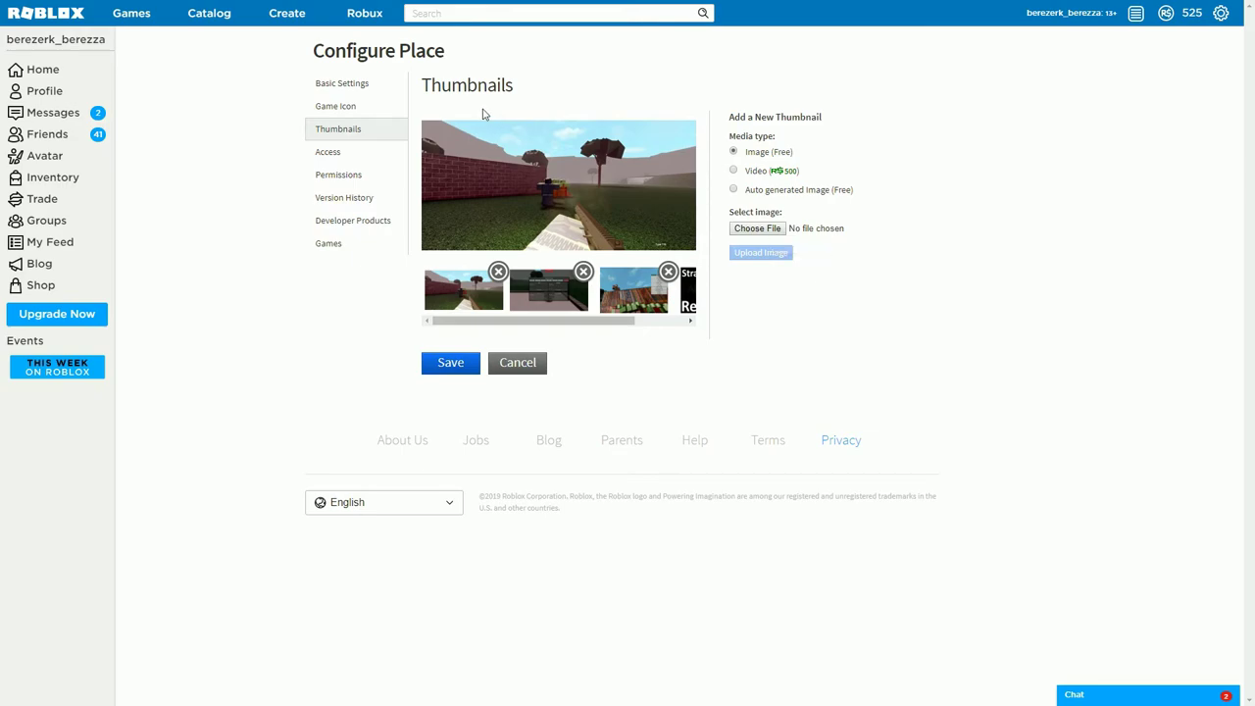
pyautogui.moveTo(595, 38)
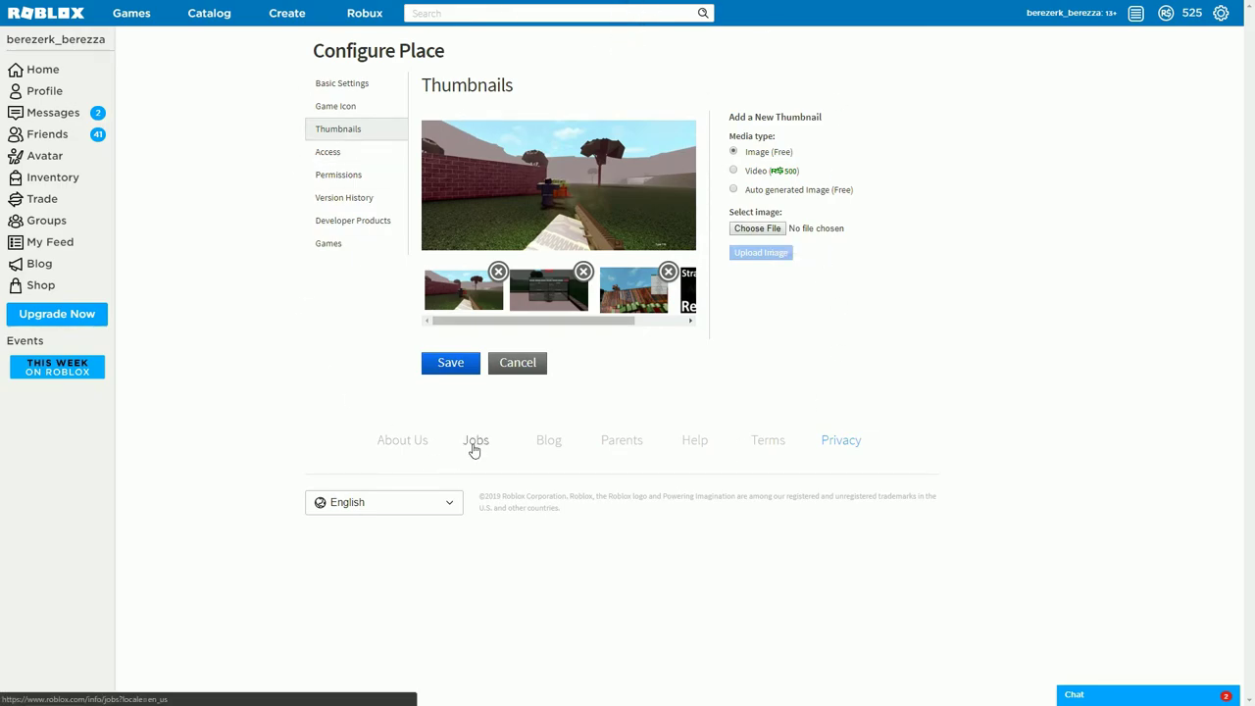
pyautogui.click(385, 153)
pyautogui.click(358, 174)
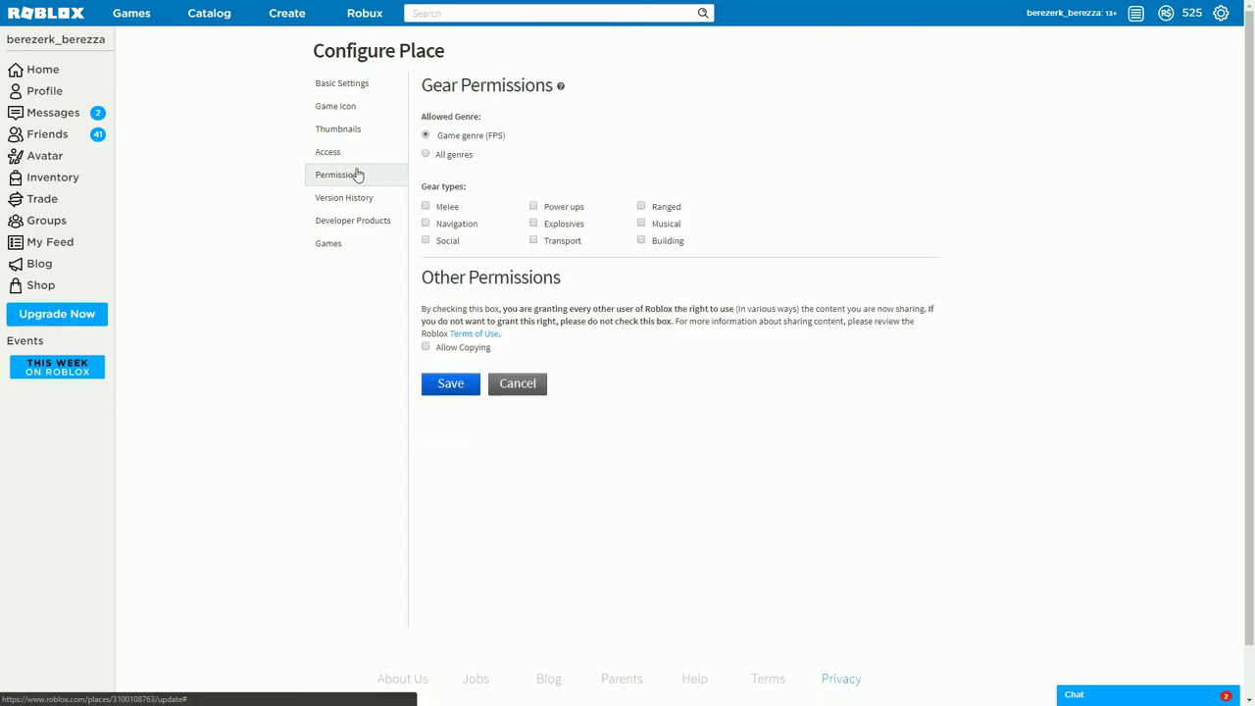
pyautogui.click(353, 195)
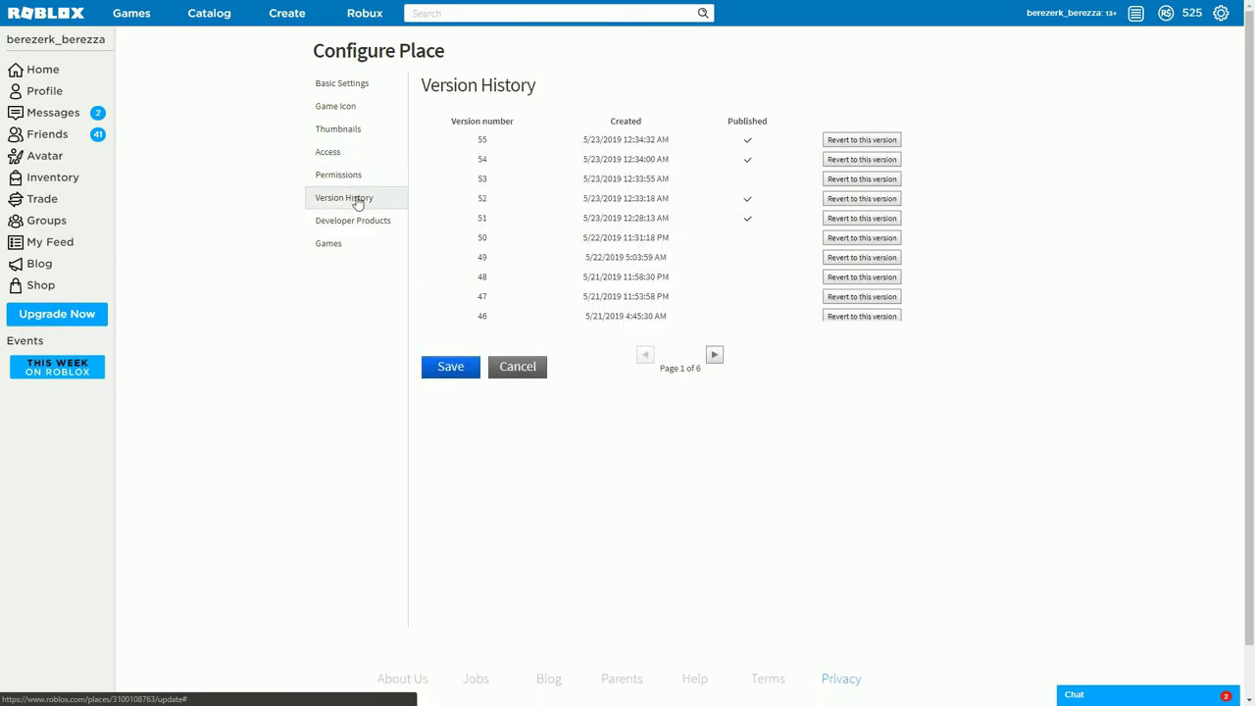
# Review the place's developer products and in-game permissions, and save the place configuration
pyautogui.click(363, 222)
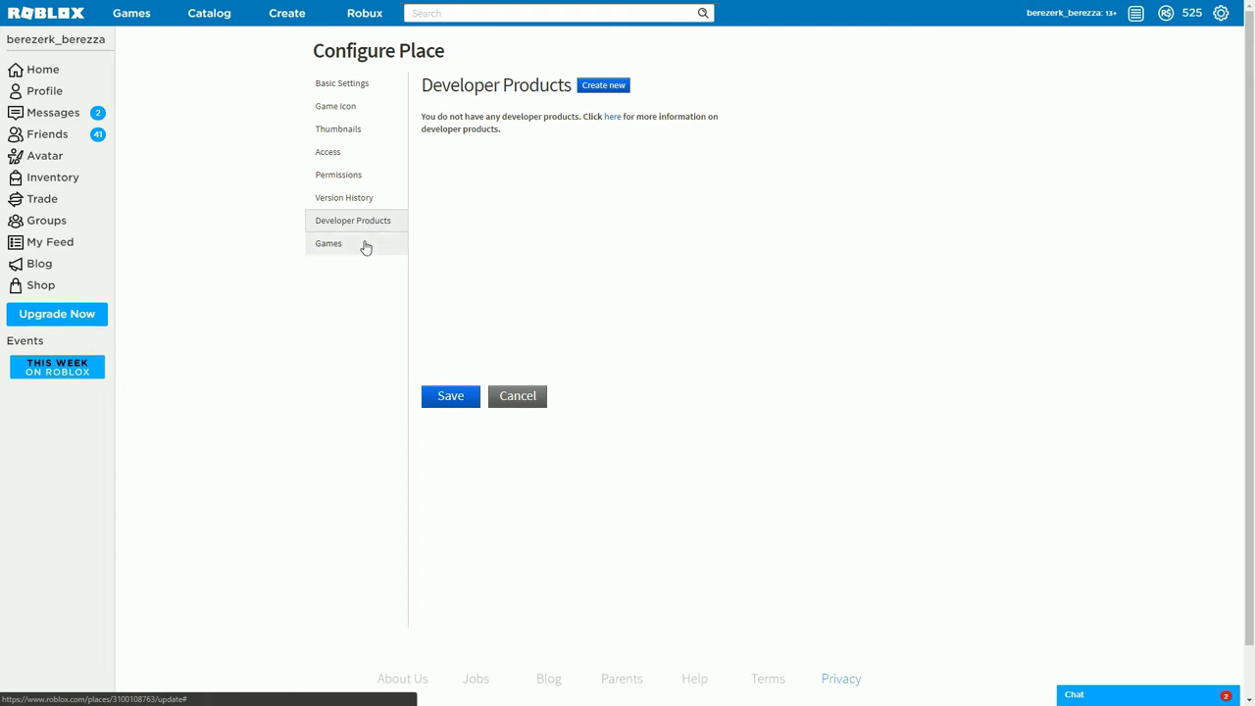
pyautogui.click(365, 246)
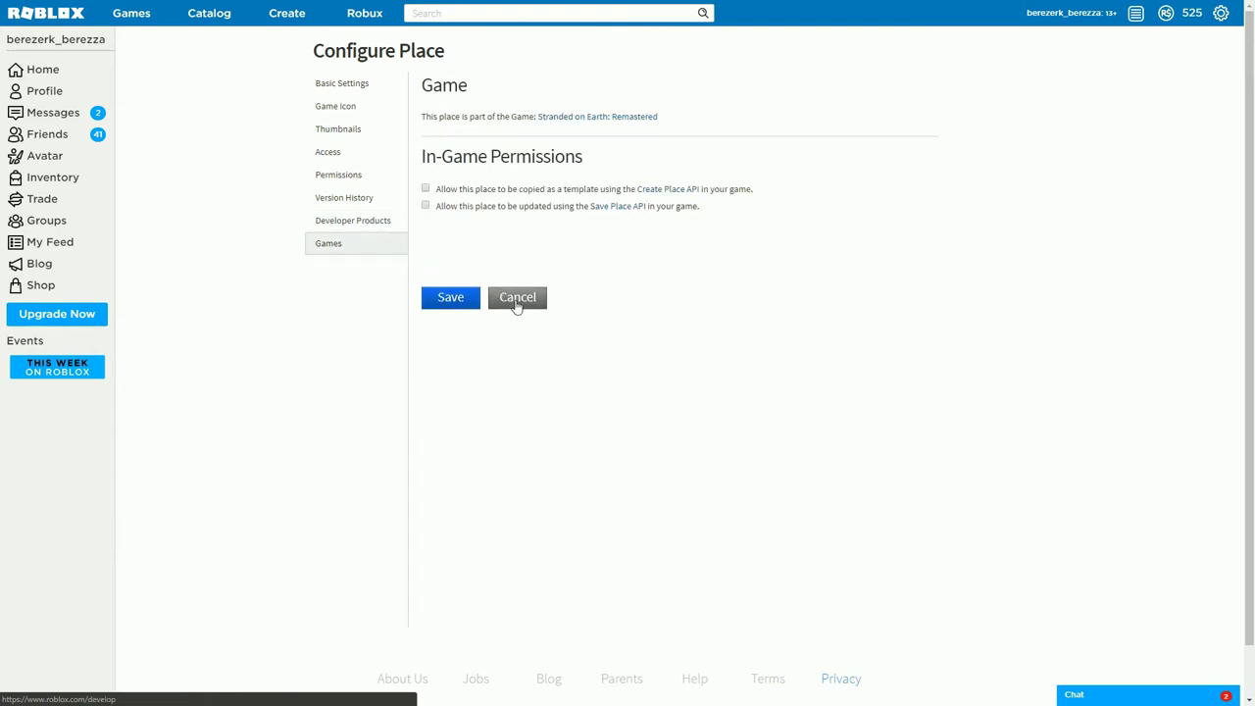
pyautogui.click(457, 297)
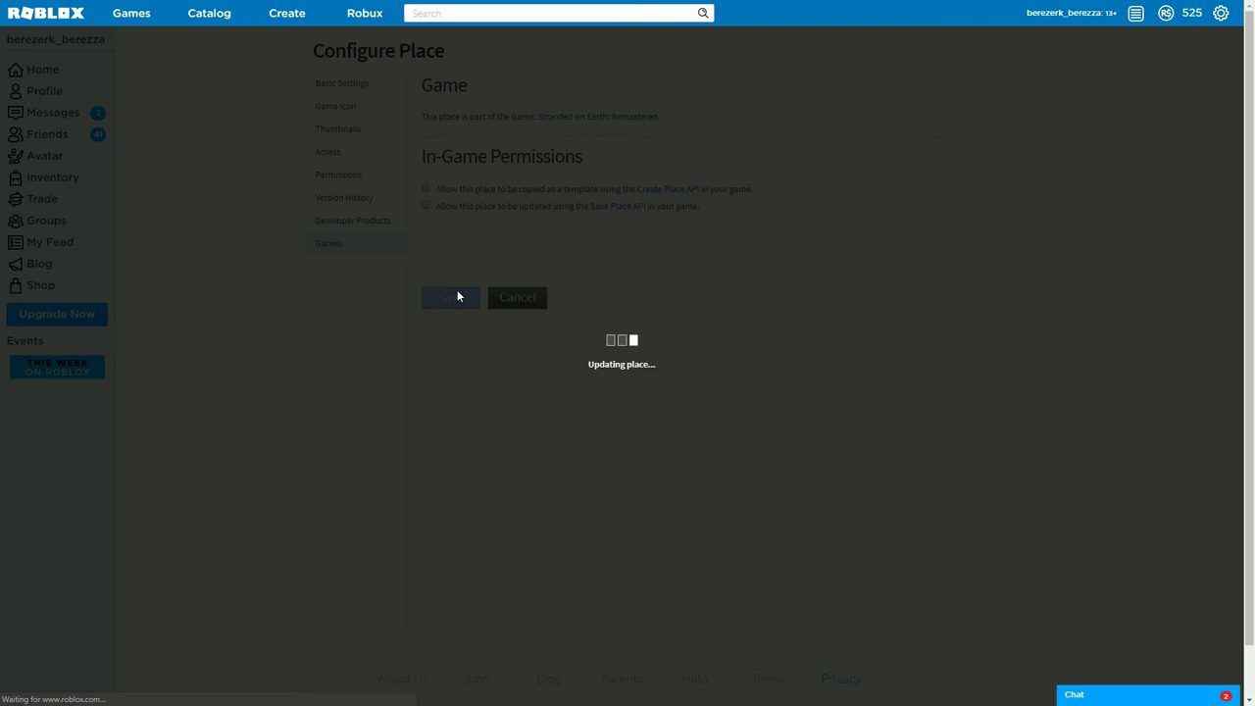
# Look over the Stranded on Earth: Remastered game page, remove the game from the profile and reopen its options
pyautogui.scroll(-5, 805, 426)
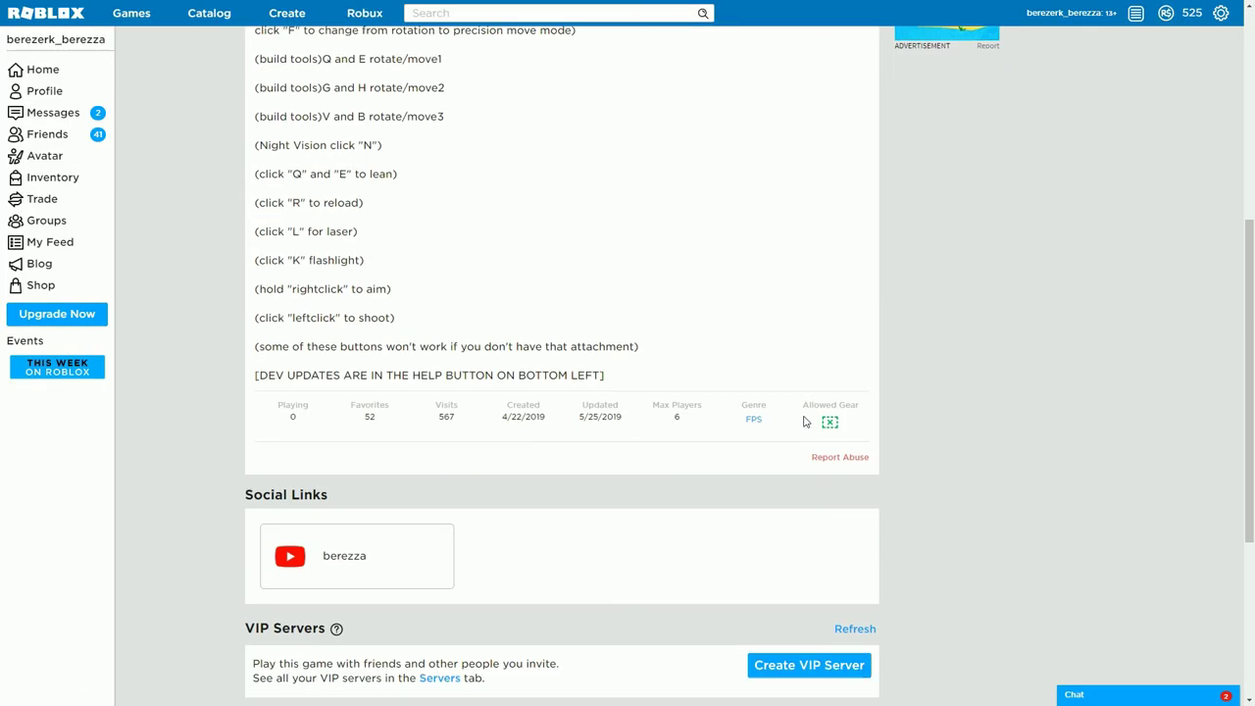
pyautogui.scroll(-4, 803, 410)
pyautogui.scroll(9, 803, 410)
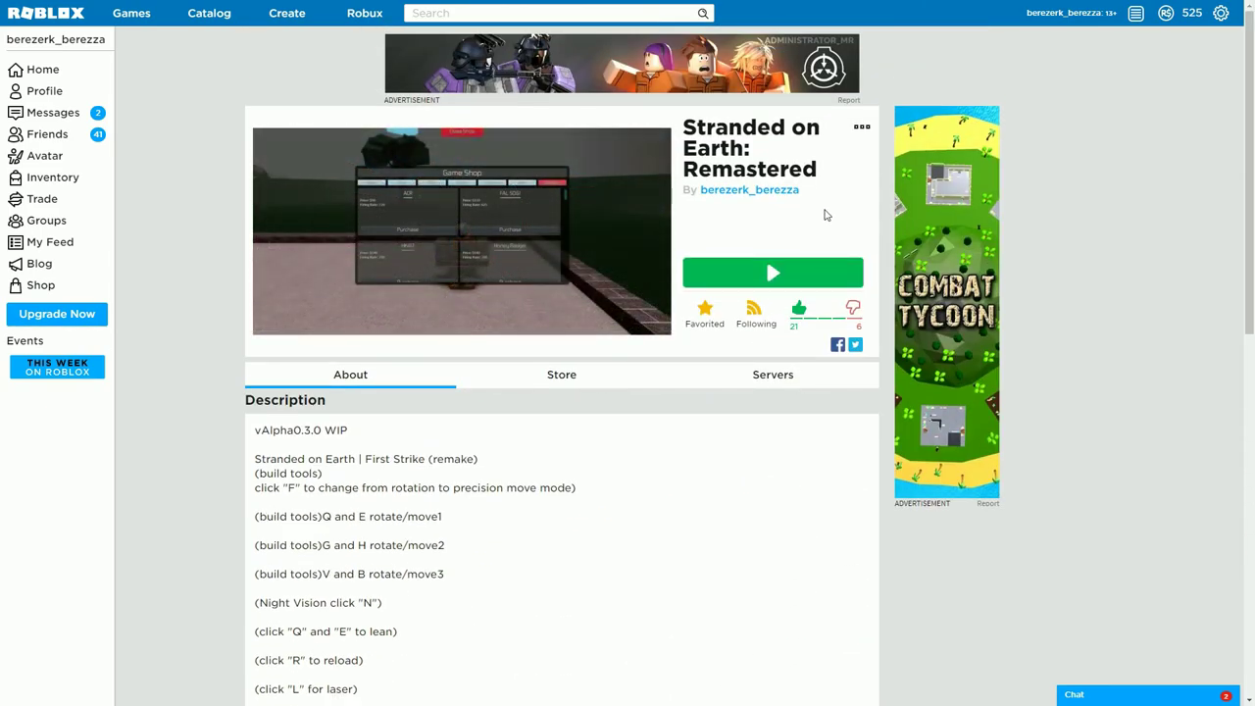
pyautogui.click(861, 128)
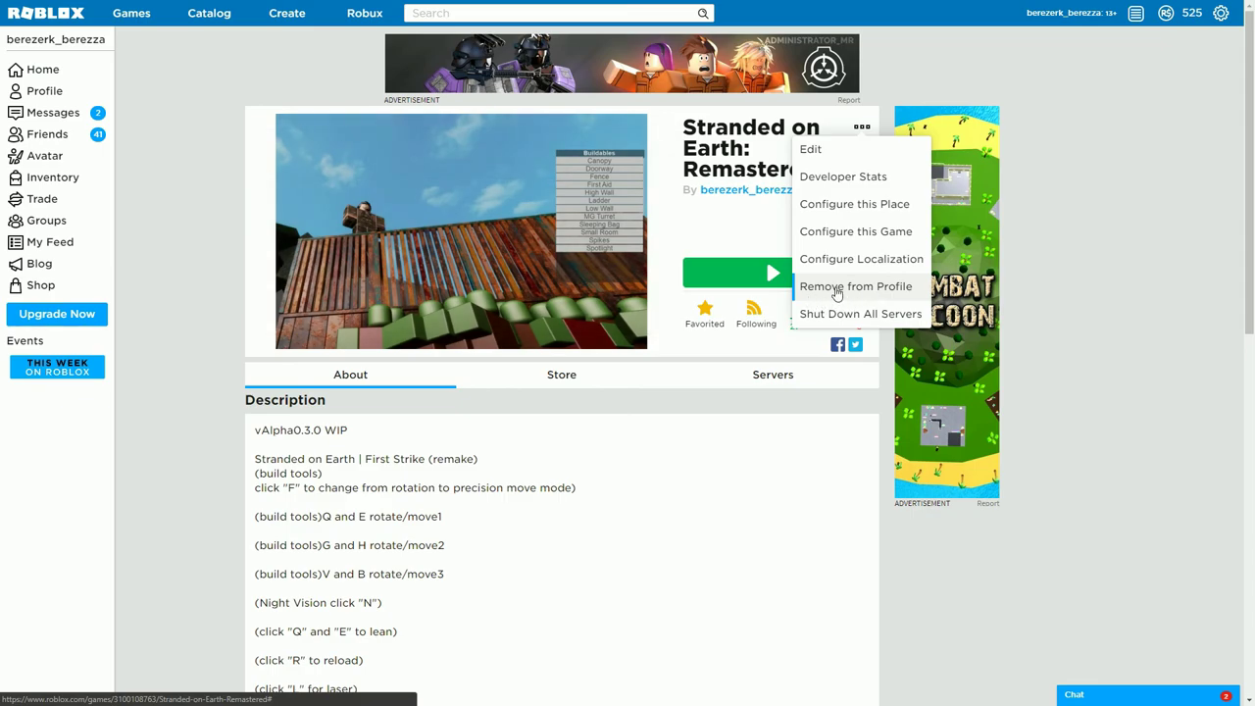
pyautogui.click(839, 290)
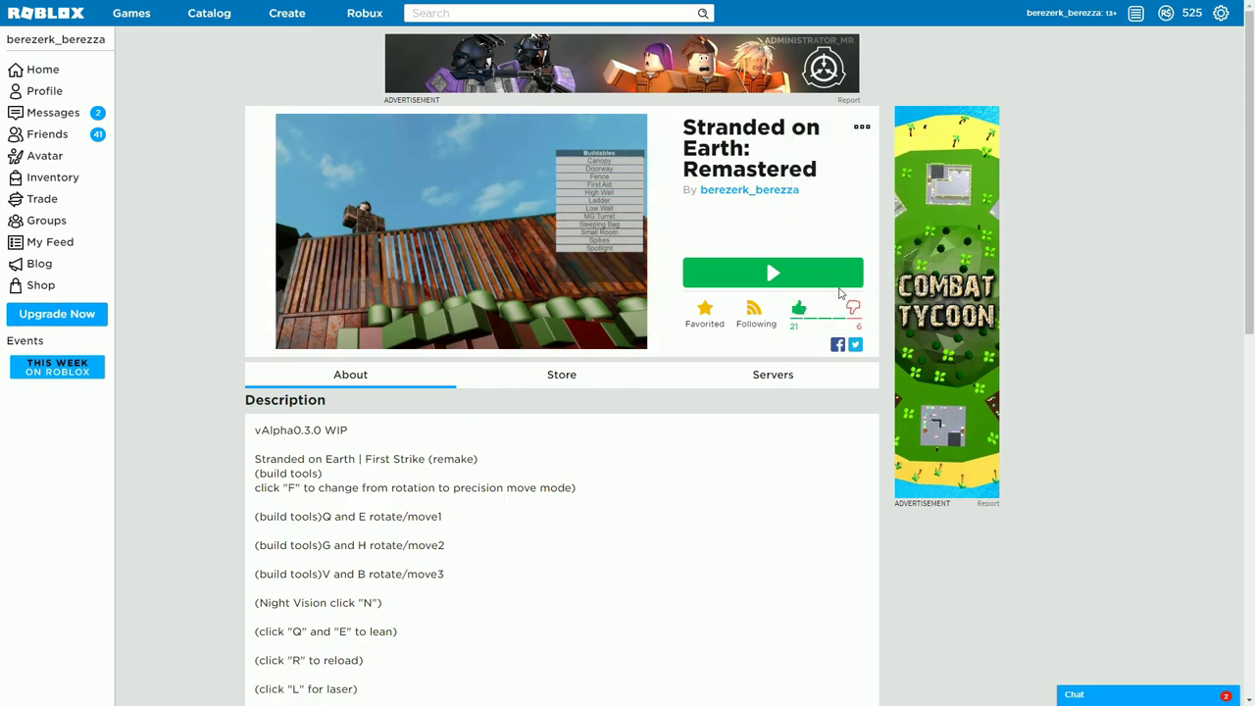
pyautogui.click(861, 127)
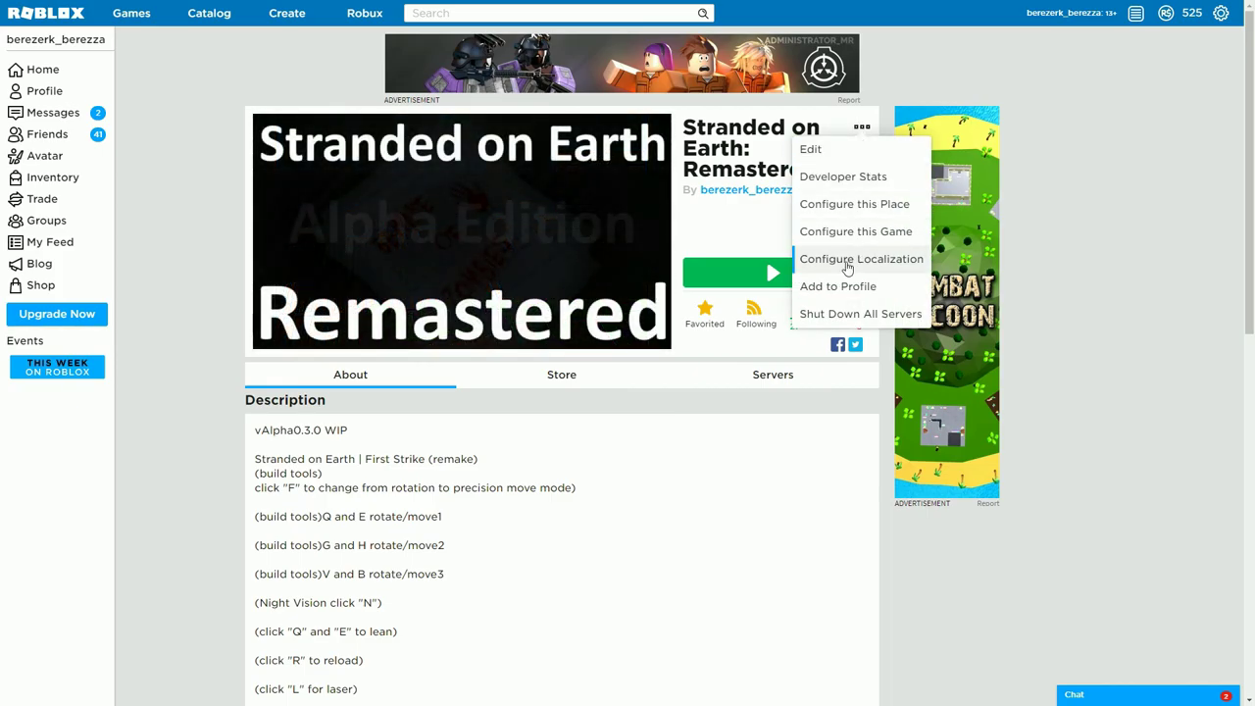